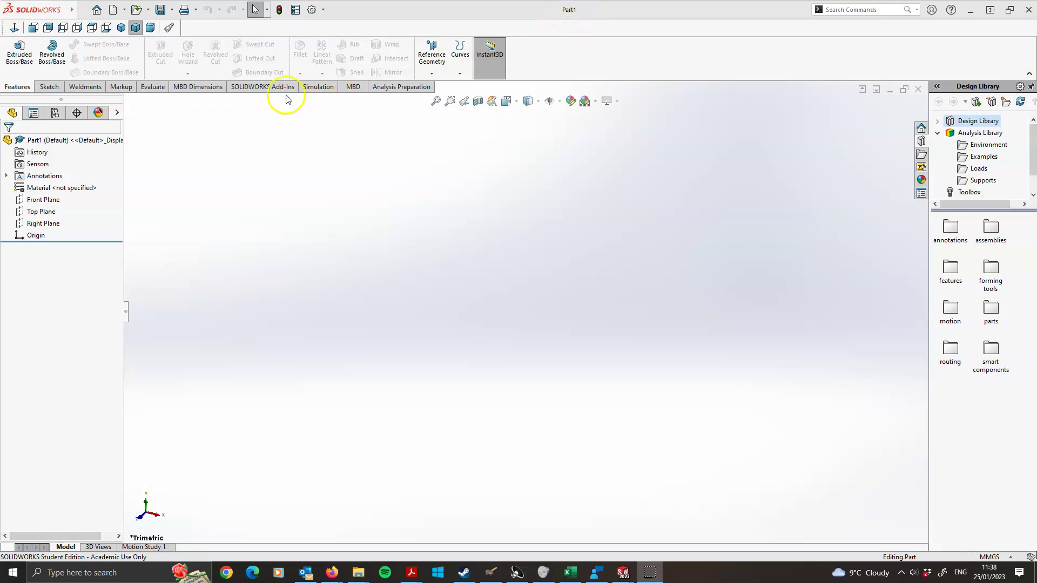
Save the part as 'Ex1 bar tension' in OneDrive > Vibrations > Solidworks simulation > Ex1 tension
{"action": "left_click", "coordinate": [173, 14]}
{"action": "left_click", "coordinate": [173, 37]}
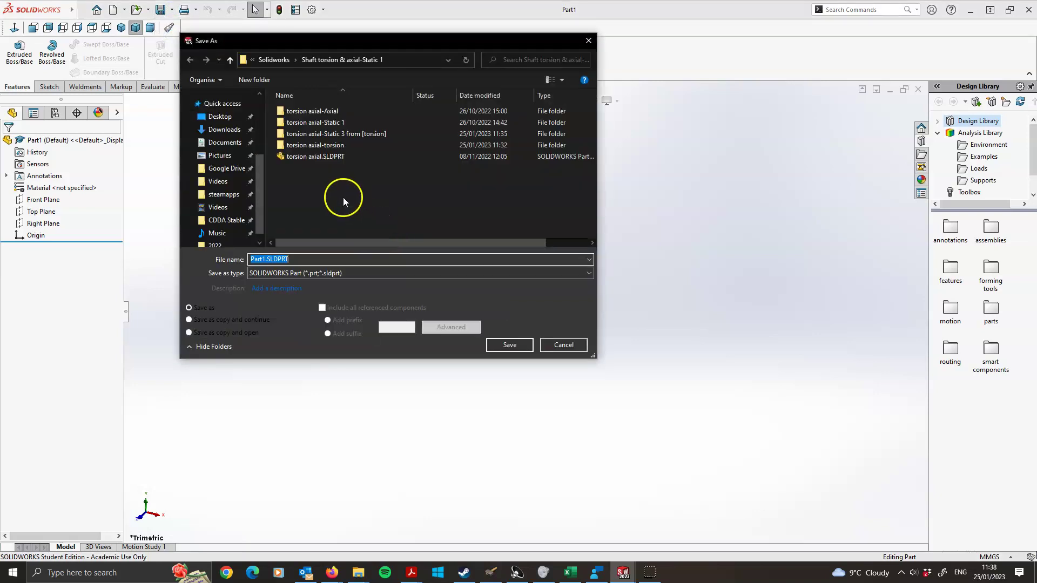
{"action": "left_click", "coordinate": [222, 207]}
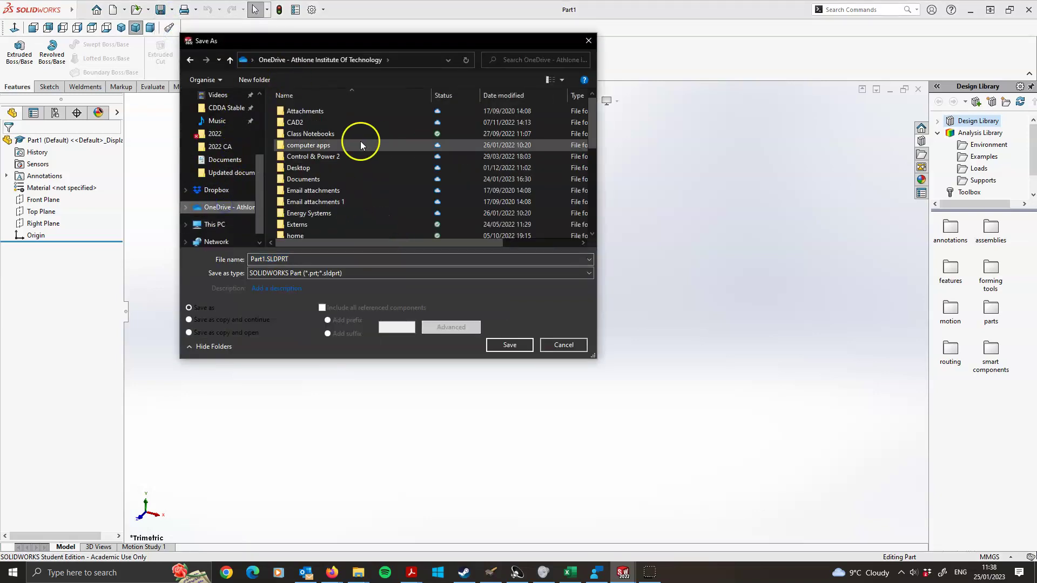
{"action": "scroll", "coordinate": [324, 172], "scroll_direction": "down", "scroll_amount": 5}
{"action": "left_click", "coordinate": [309, 187]}
{"action": "double_click", "coordinate": [301, 146]}
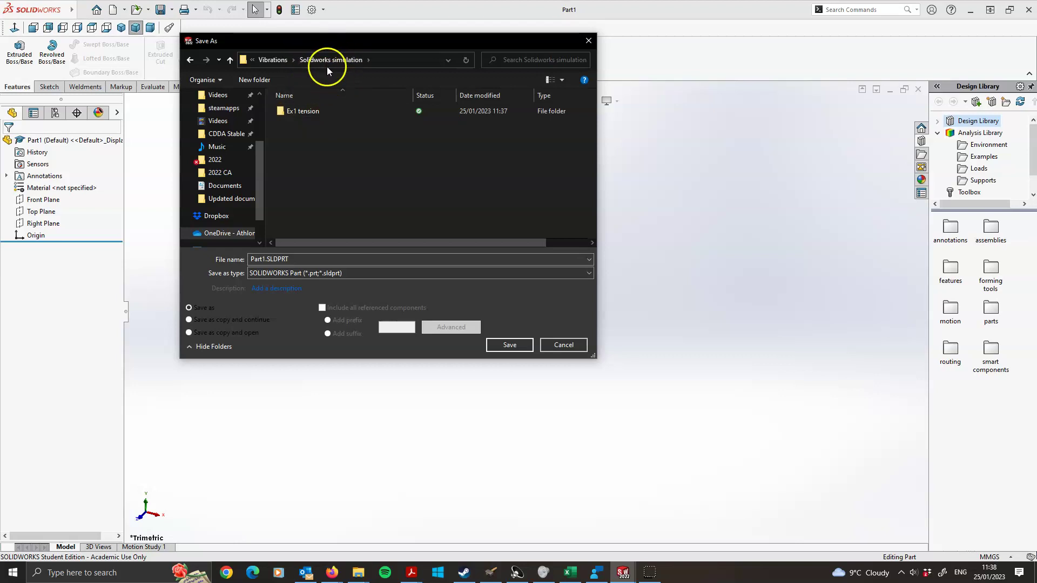
{"action": "double_click", "coordinate": [296, 112]}
{"action": "double_click", "coordinate": [264, 260]}
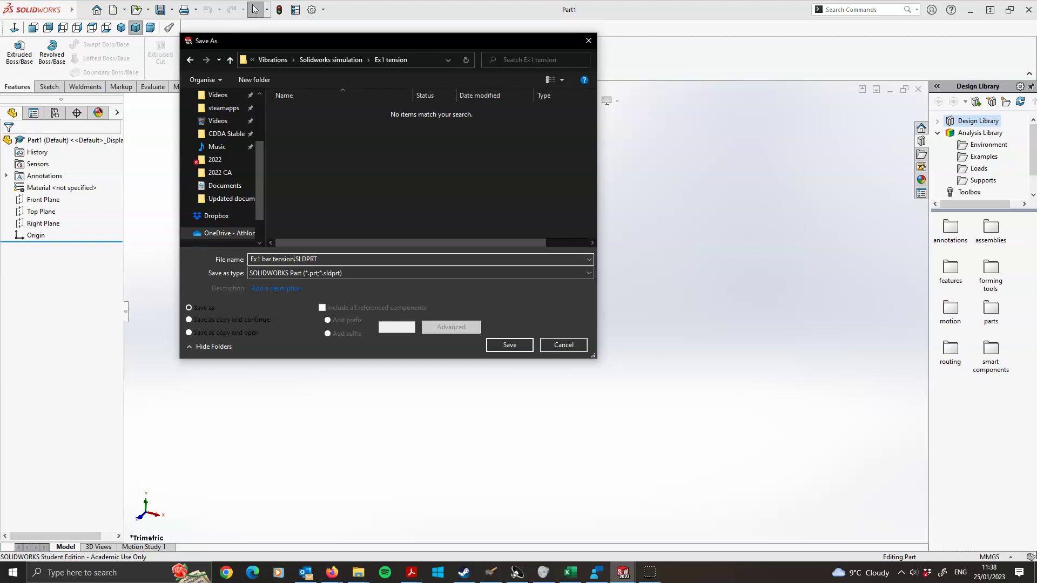
{"action": "key", "text": "Return"}
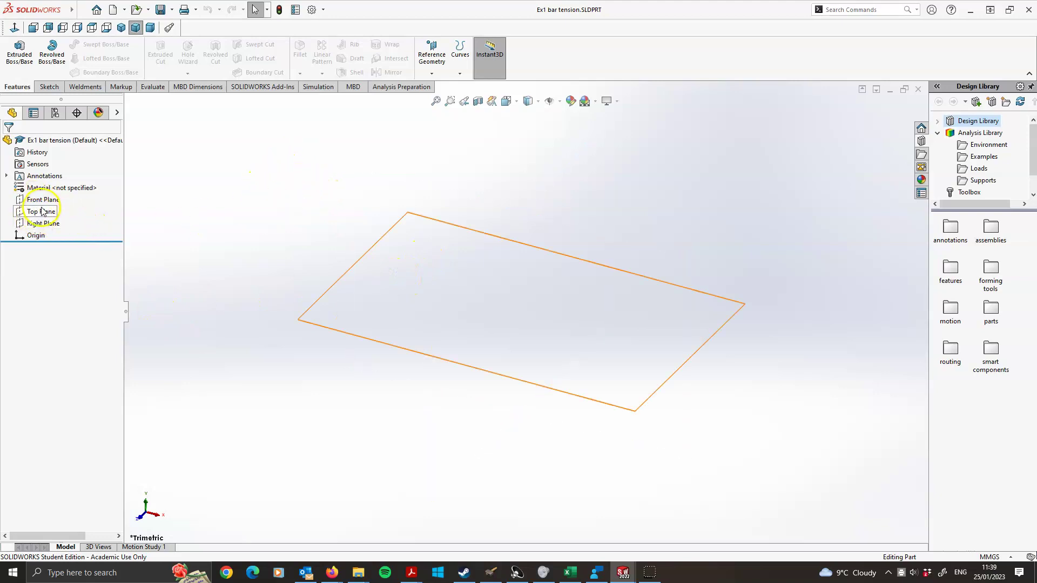
Start an extrusion sketch on the Right Plane and draw a center rectangle on the origin
{"action": "left_click", "coordinate": [42, 224]}
{"action": "left_click", "coordinate": [49, 222]}
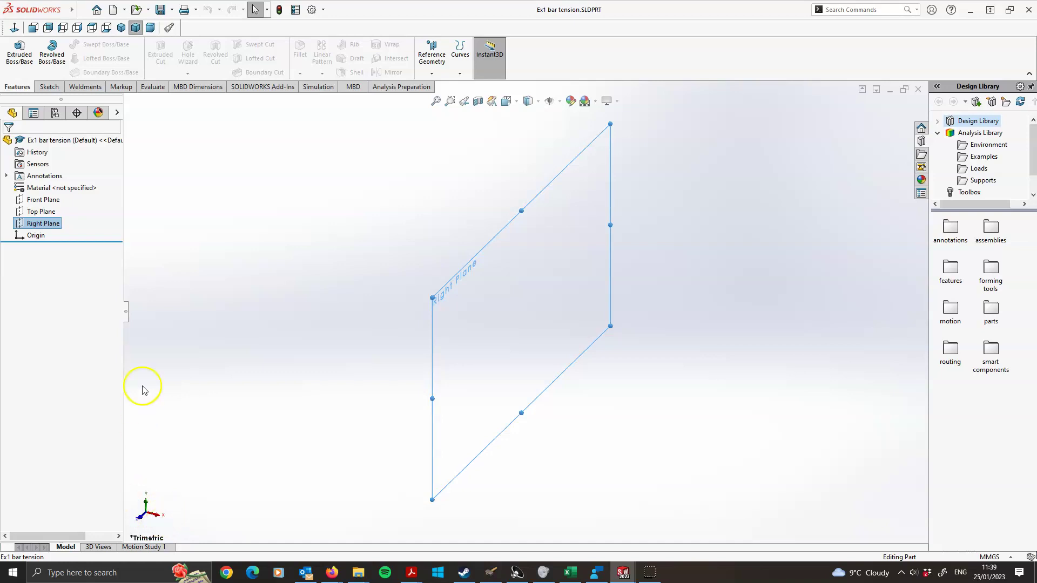
{"action": "left_click", "coordinate": [25, 64]}
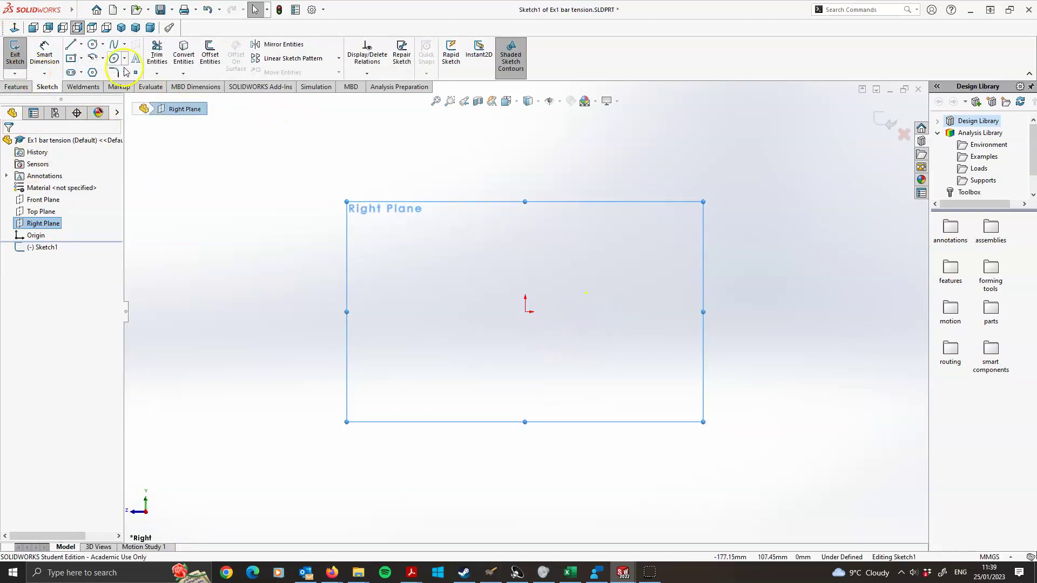
{"action": "left_click", "coordinate": [72, 57]}
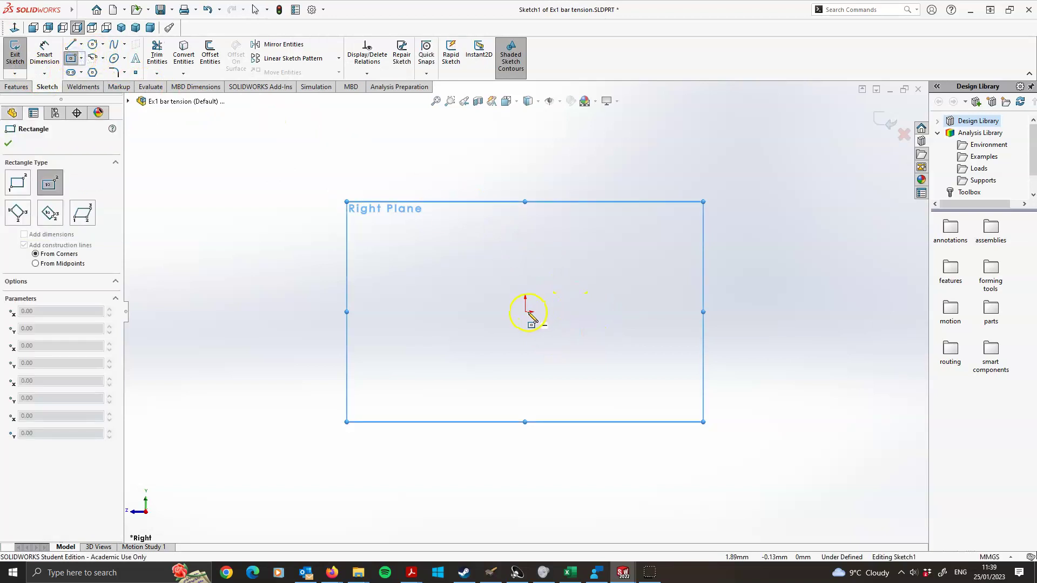
{"action": "left_click_drag", "start_coordinate": [558, 268], "coordinate": [558, 247]}
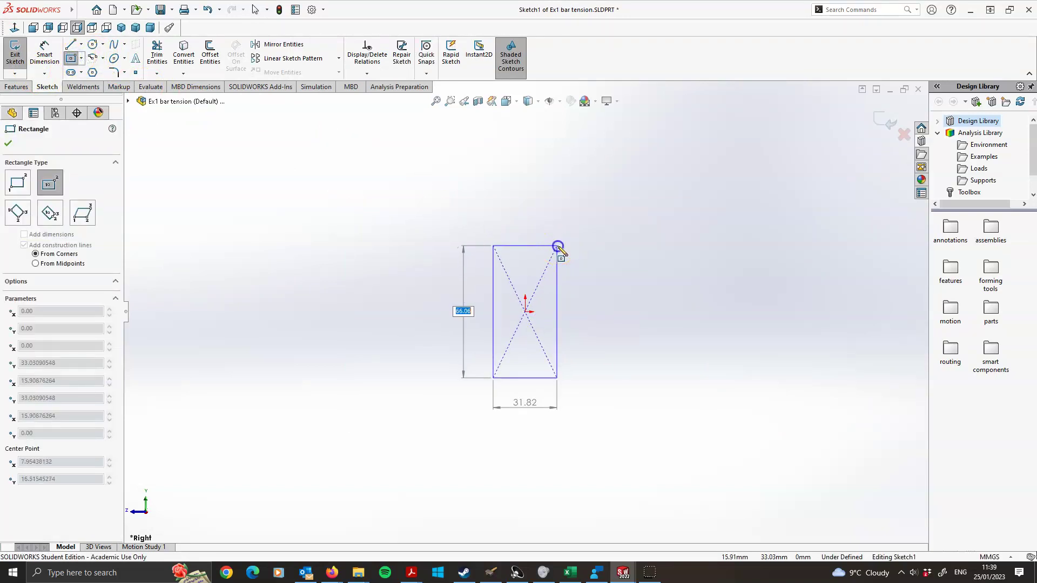
{"action": "left_click", "coordinate": [604, 277]}
Dimension the rectangle 10 mm wide and 20 mm tall, then exit the sketch
{"action": "right_click_drag", "start_coordinate": [648, 315], "coordinate": [639, 246]}
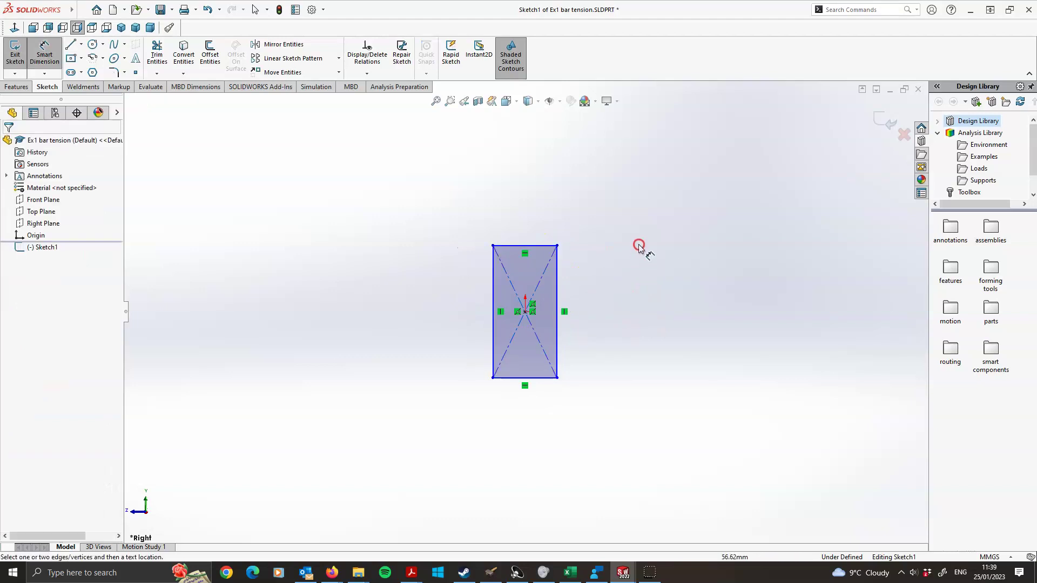
{"action": "left_click", "coordinate": [518, 251]}
{"action": "left_click", "coordinate": [522, 215]}
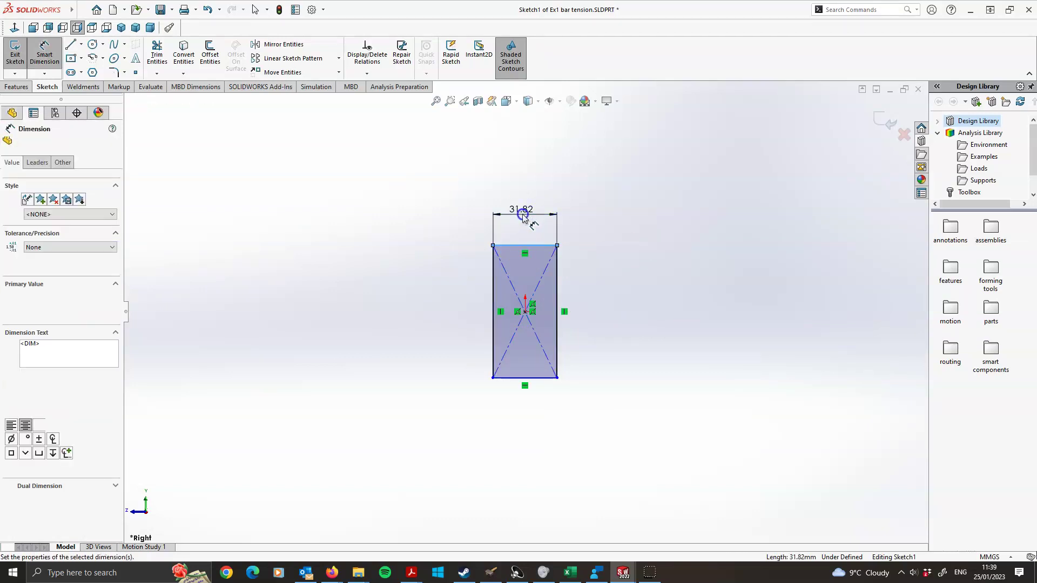
{"action": "type", "text": "10"}
{"action": "key", "text": "Return"}
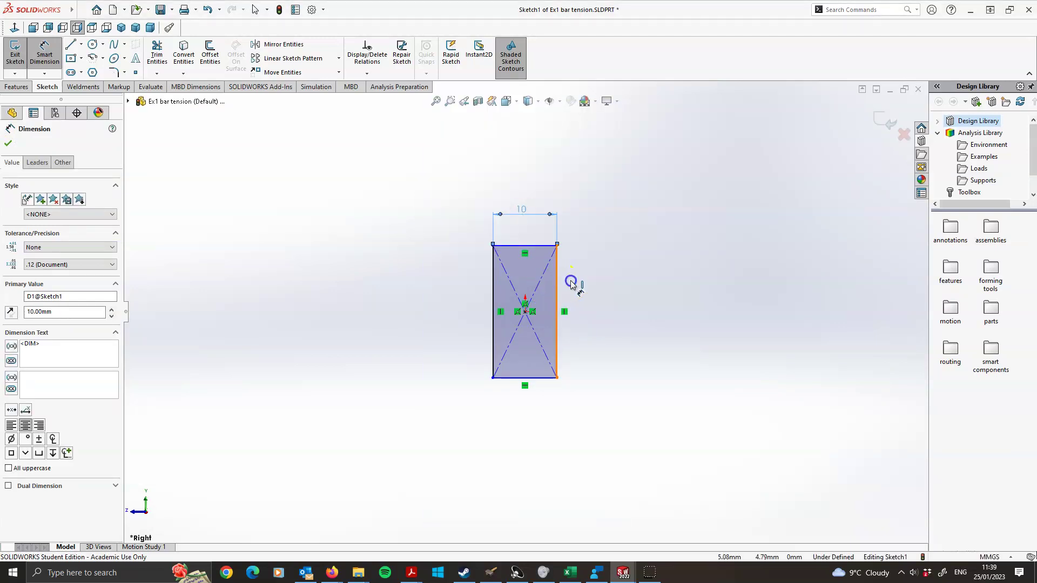
{"action": "left_click", "coordinate": [599, 294]}
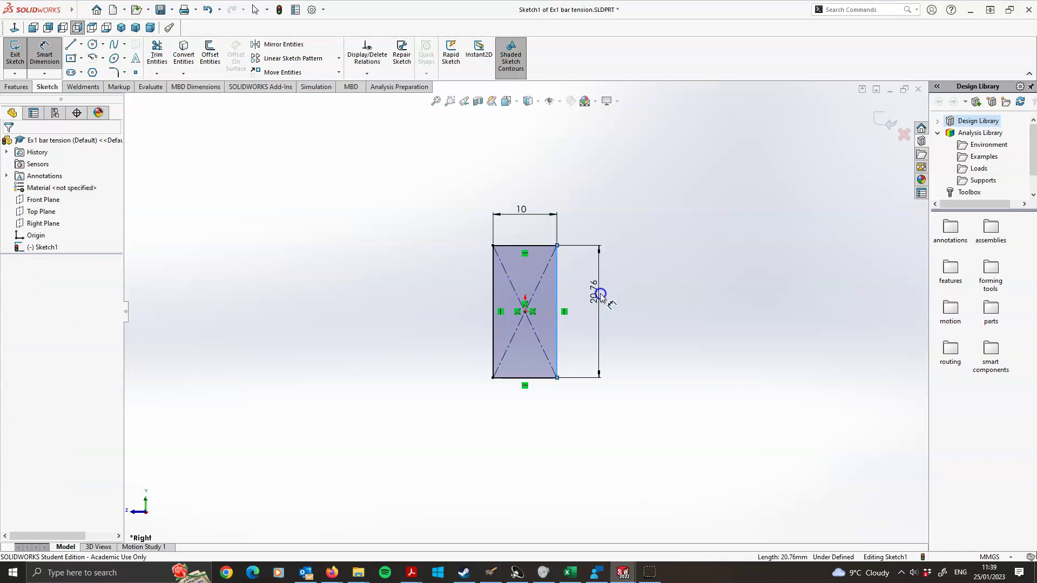
{"action": "left_click", "coordinate": [600, 295]}
{"action": "type", "text": "20"}
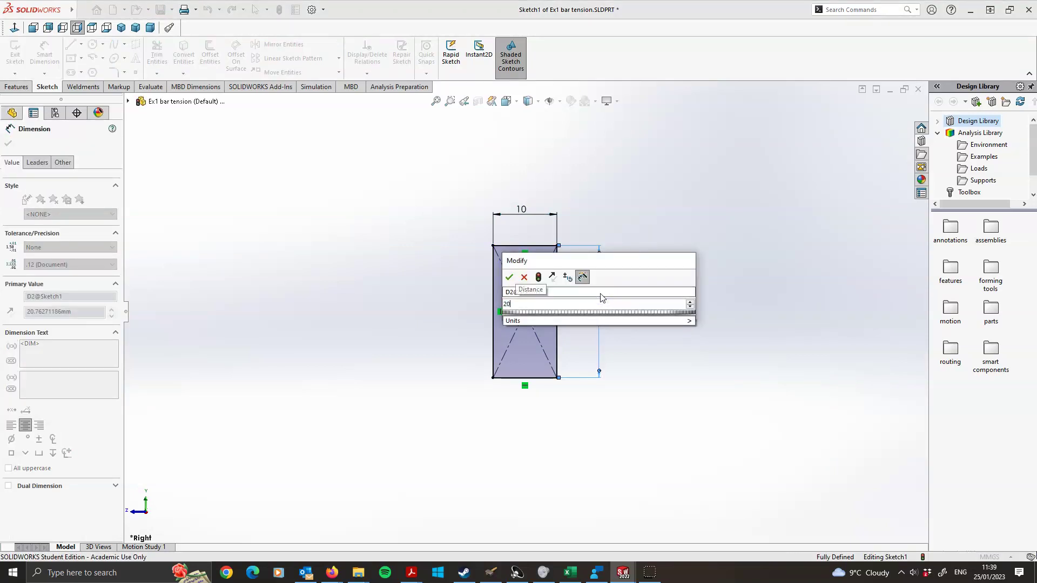
{"action": "key", "text": "Return"}
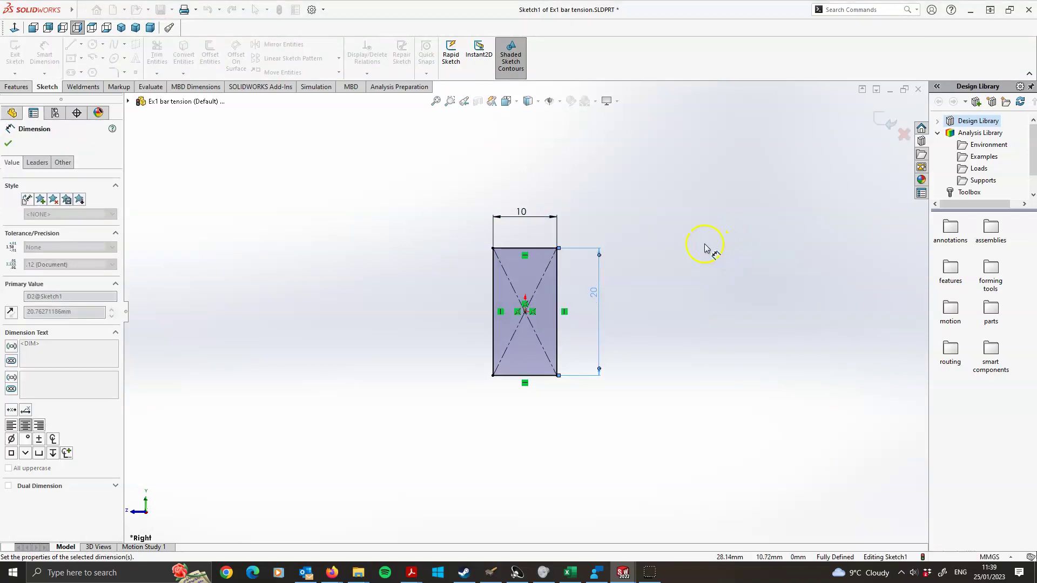
{"action": "left_click", "coordinate": [876, 120]}
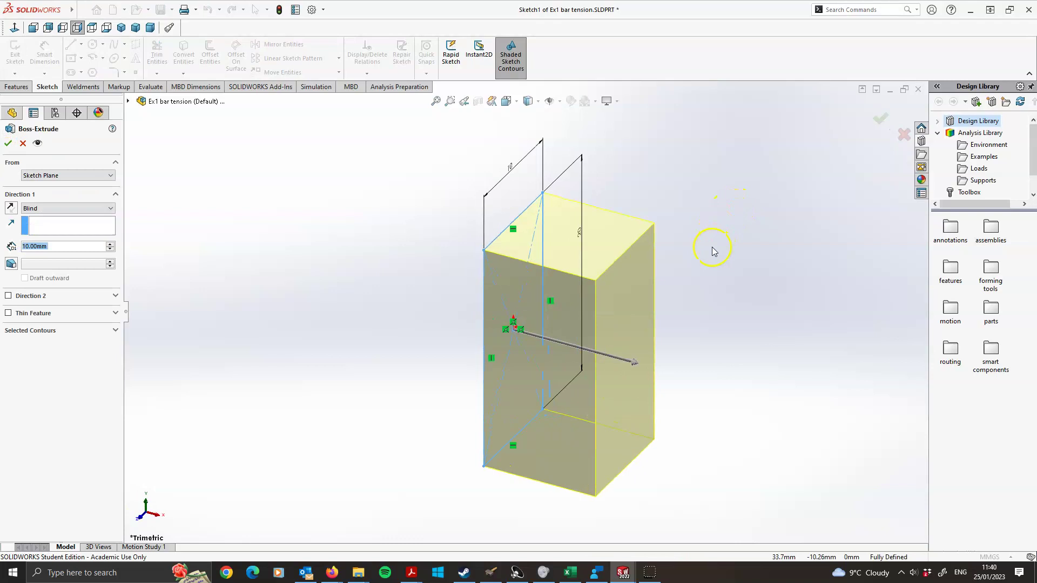
Extrude the 10 × 20 mm rectangle to a 200 mm Blind depth and confirm Boss-Extrude1
{"action": "type", "text": "200"}
{"action": "key", "text": "Return"}
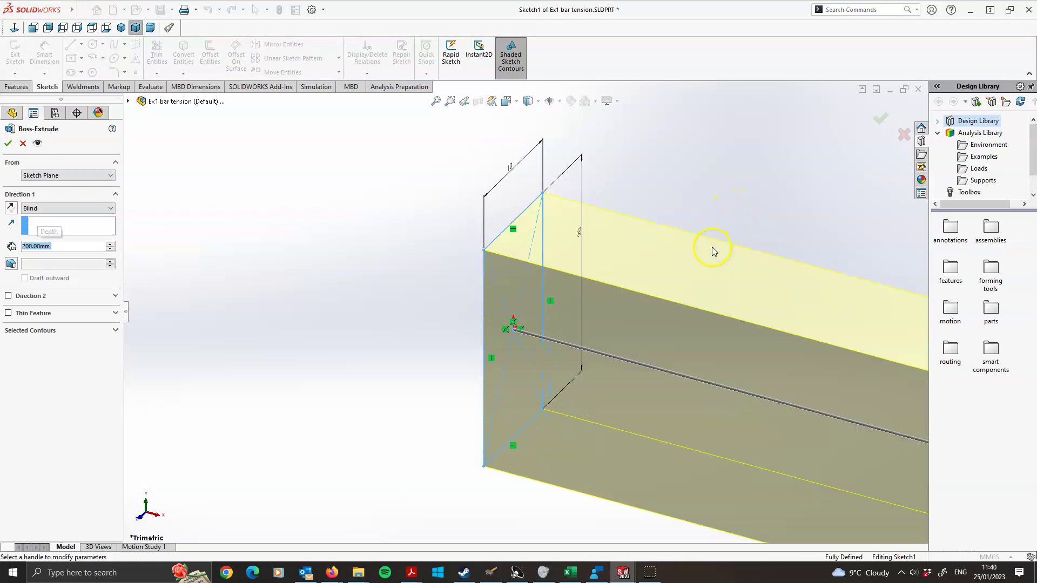
{"action": "scroll", "coordinate": [798, 254], "scroll_direction": "up", "scroll_amount": 5}
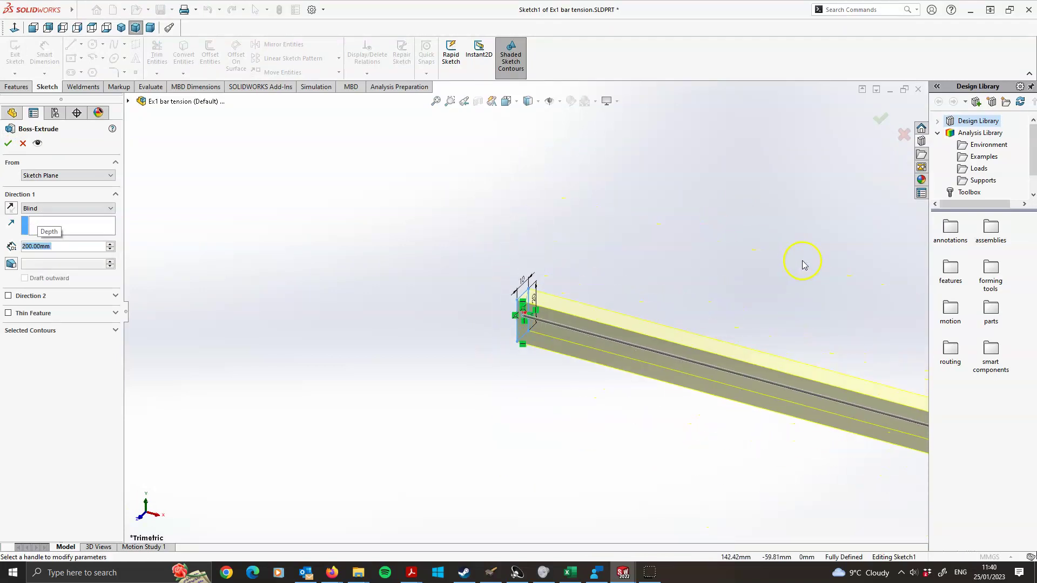
{"action": "scroll", "coordinate": [786, 300], "scroll_direction": "up", "scroll_amount": 1}
{"action": "left_click", "coordinate": [876, 129]}
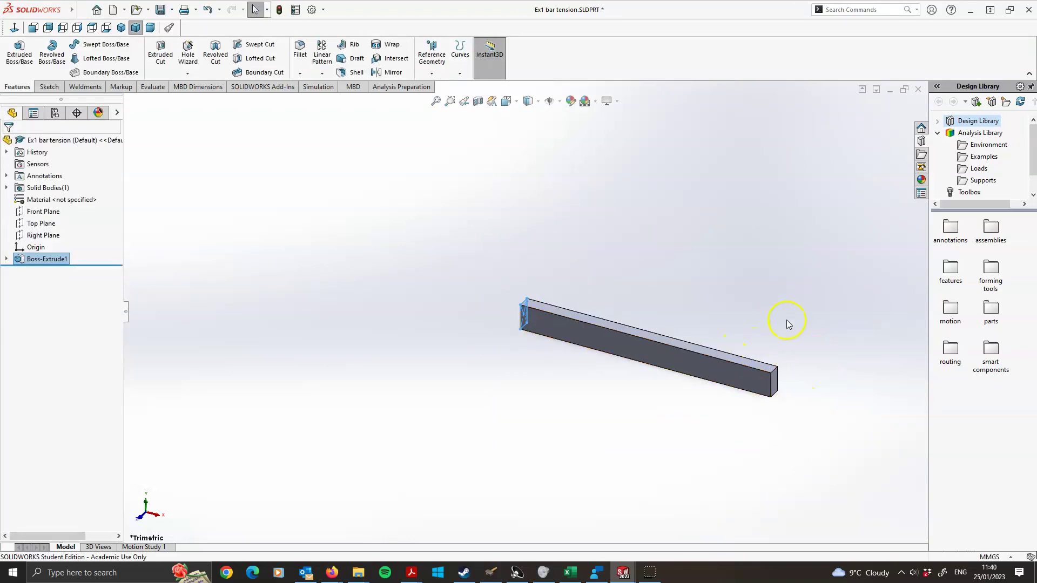
{"action": "left_click", "coordinate": [756, 308]}
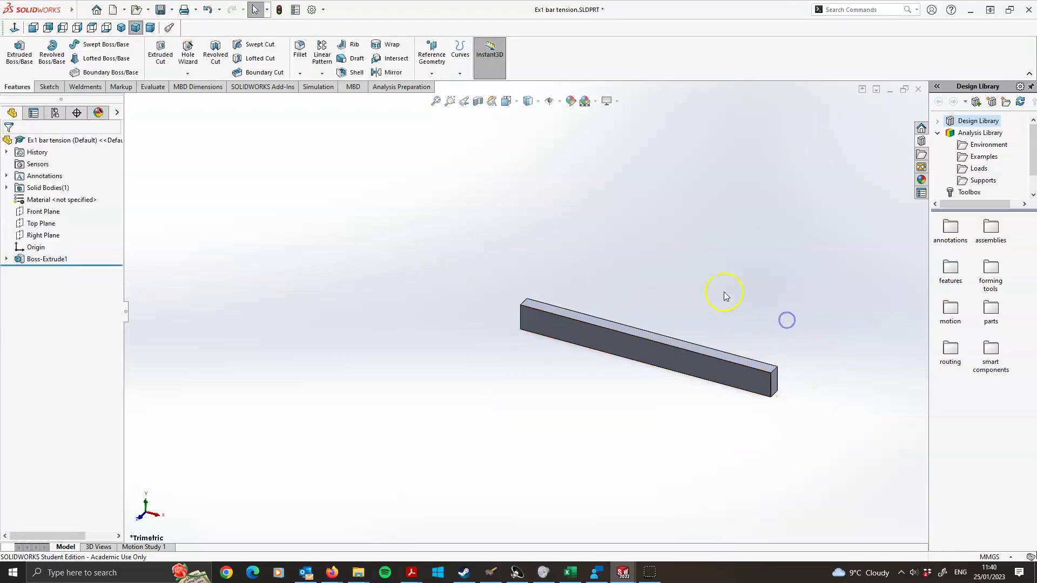
{"action": "left_click", "coordinate": [44, 202]}
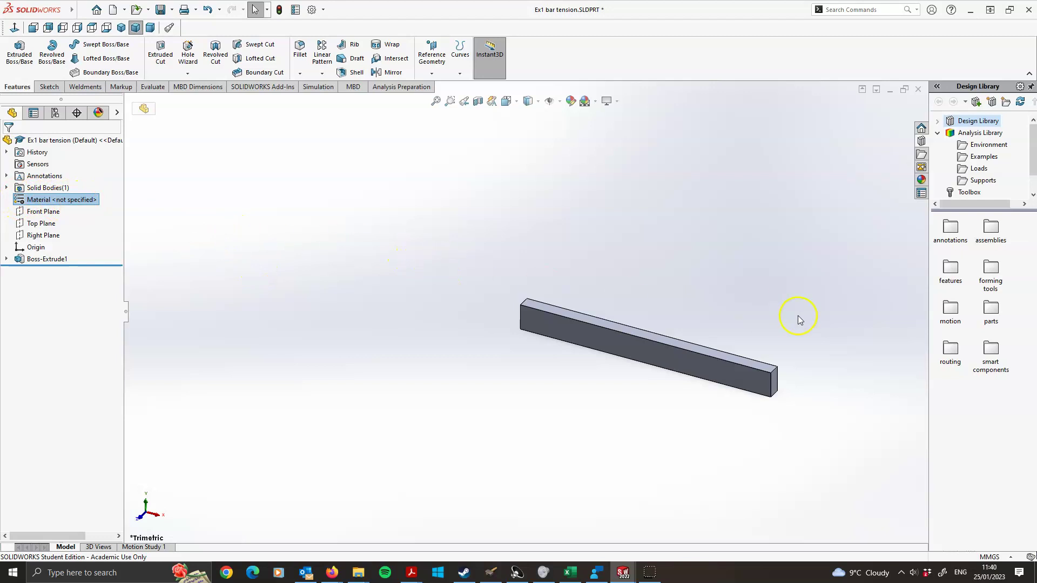
Assign Alloy Steel to the bar from the material library
{"action": "middle_click_drag", "start_coordinate": [672, 314], "coordinate": [497, 293], "text": "ctrl"}
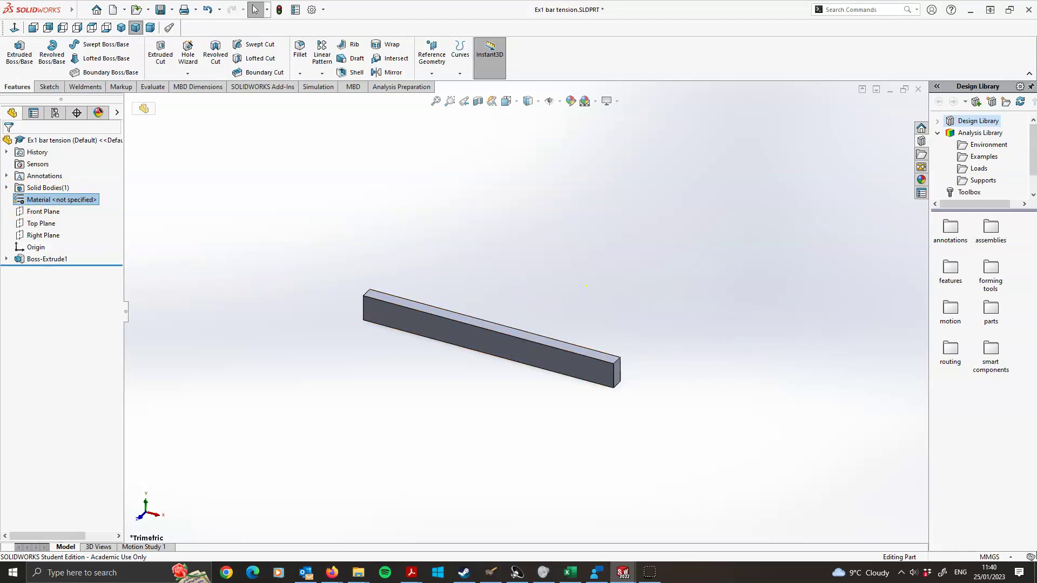
{"action": "right_click", "coordinate": [54, 201]}
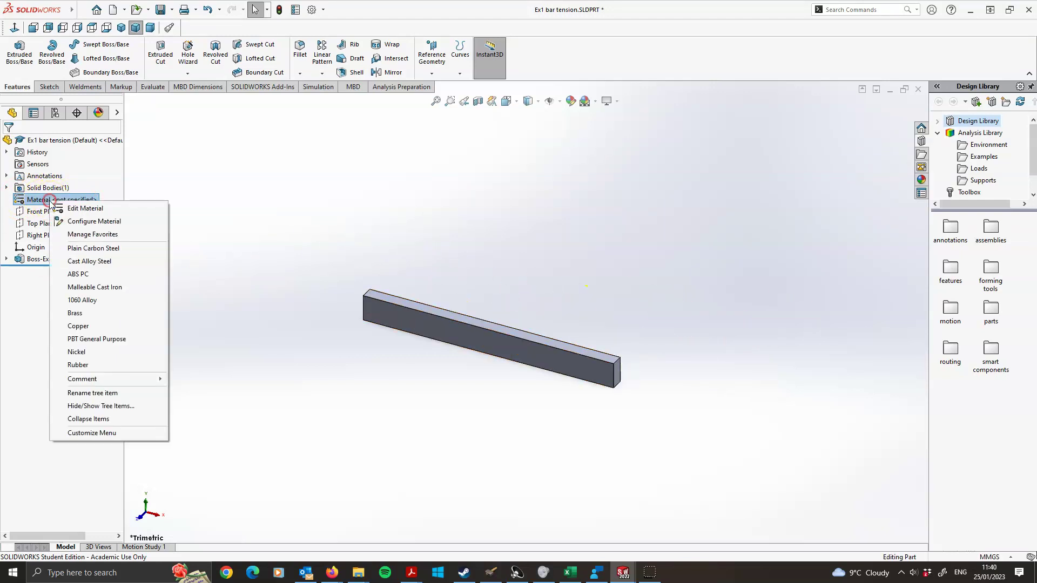
{"action": "left_click", "coordinate": [86, 213]}
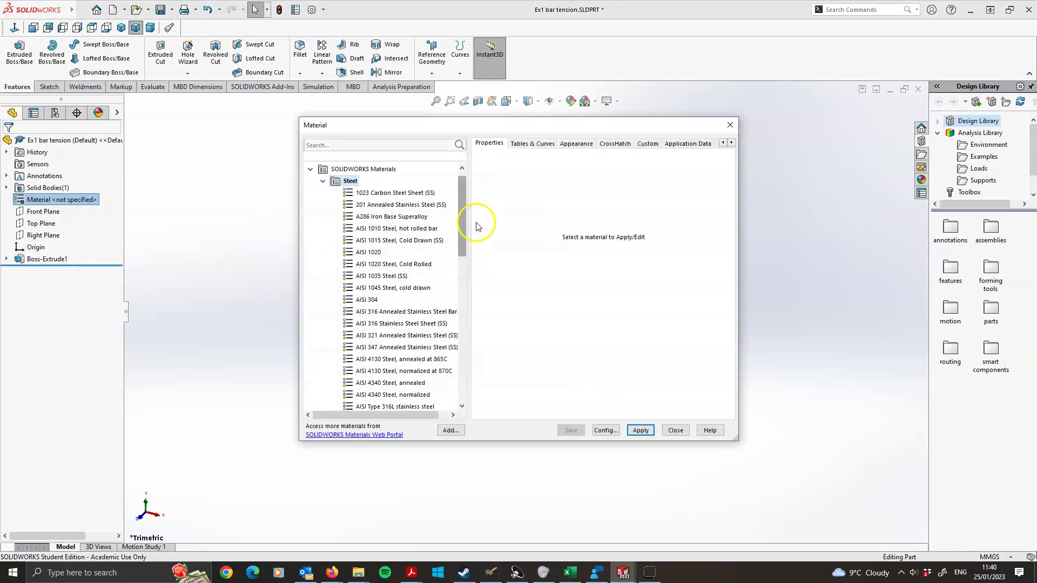
{"action": "left_click_drag", "start_coordinate": [467, 226], "coordinate": [470, 285]}
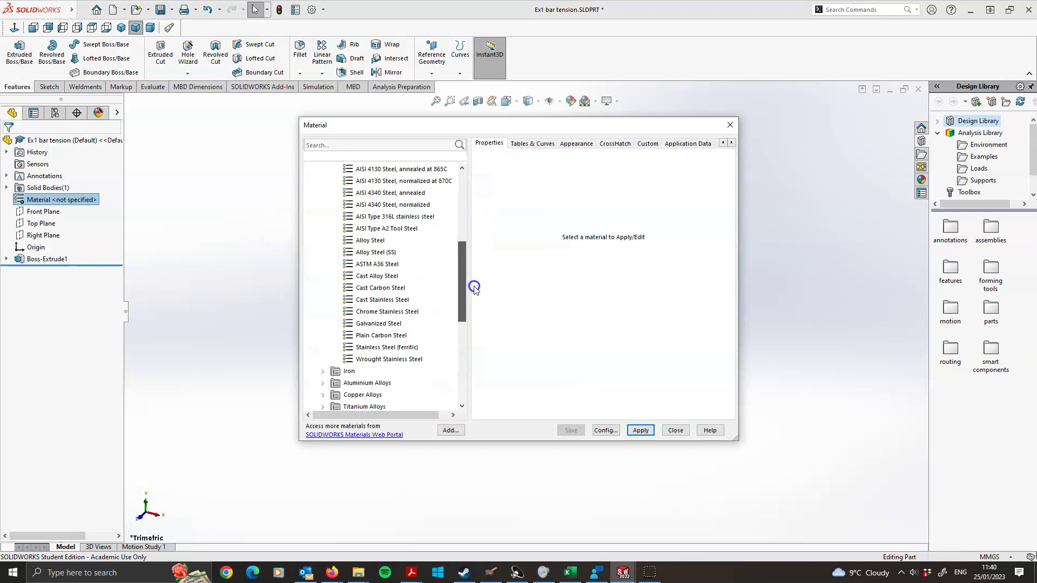
{"action": "left_click", "coordinate": [363, 242]}
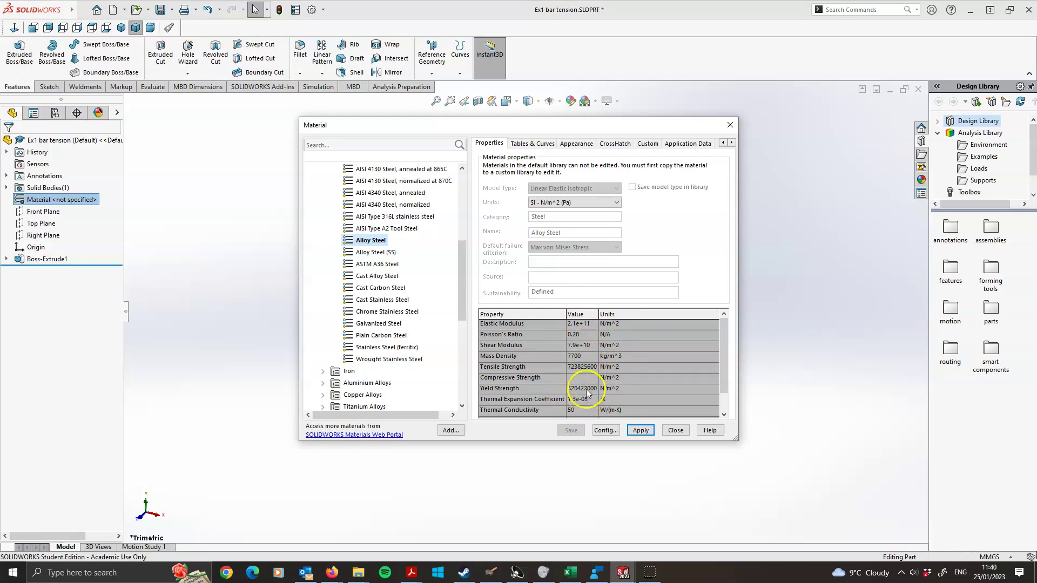
{"action": "left_click", "coordinate": [640, 433]}
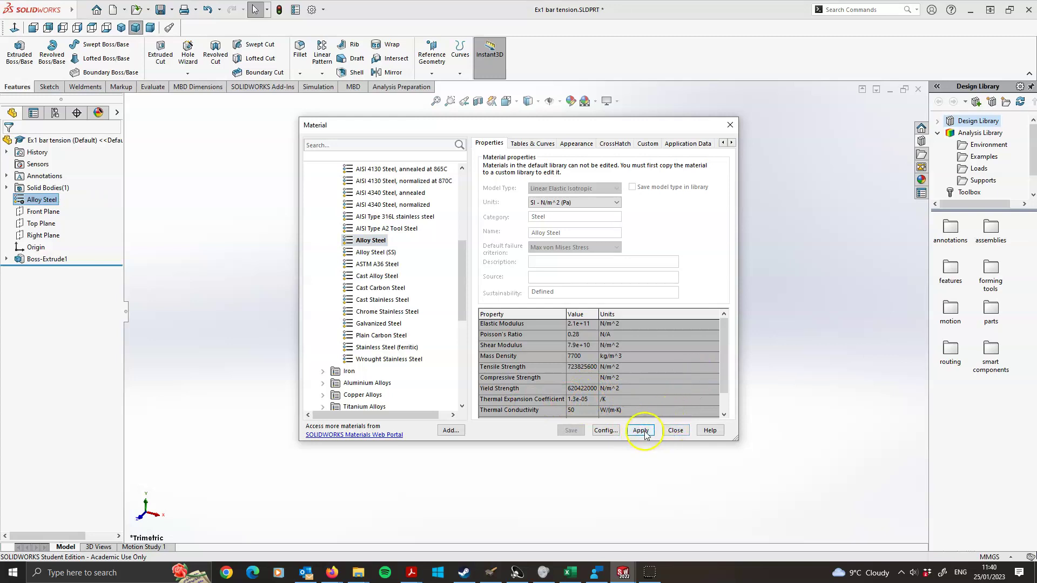
{"action": "left_click", "coordinate": [676, 430]}
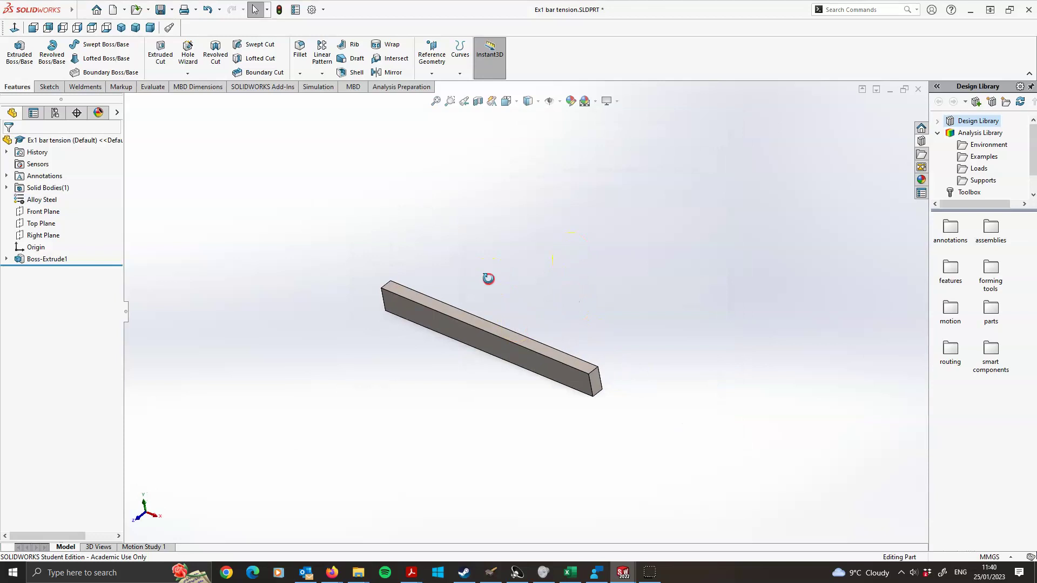
Check the bar's dimensions, clear the selection and show the Simulation tools
{"action": "scroll", "coordinate": [436, 314], "scroll_direction": "down", "scroll_amount": 3}
{"action": "left_click", "coordinate": [398, 340]}
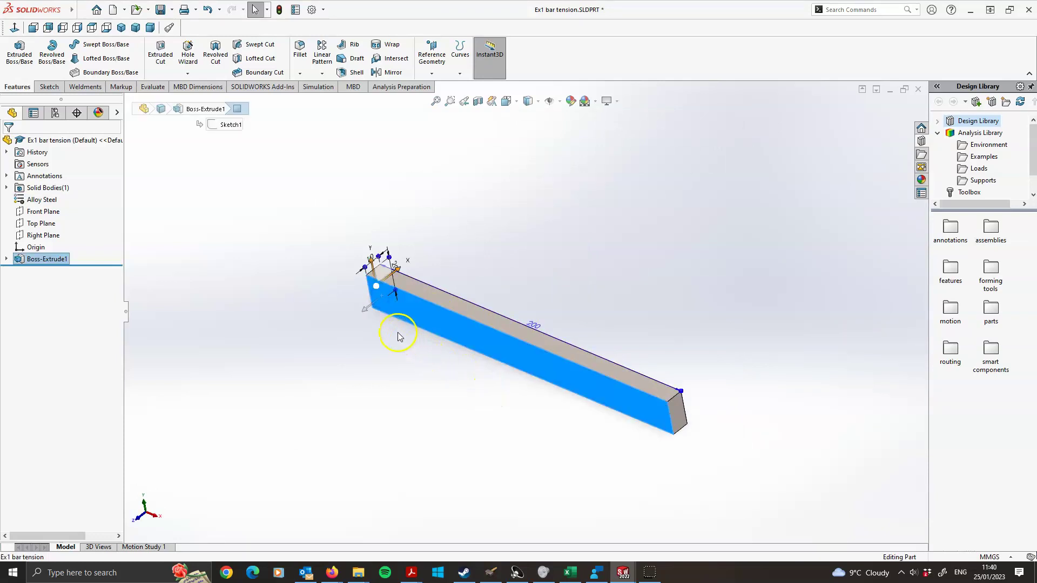
{"action": "scroll", "coordinate": [346, 277], "scroll_direction": "down", "scroll_amount": 3}
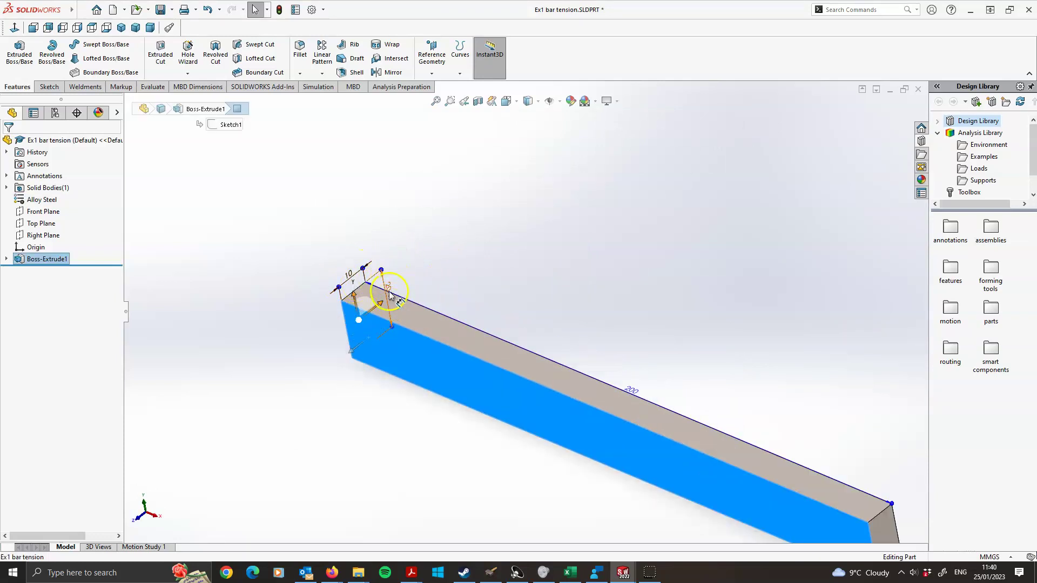
{"action": "scroll", "coordinate": [540, 322], "scroll_direction": "up", "scroll_amount": 4}
{"action": "left_click", "coordinate": [631, 323]}
{"action": "left_click", "coordinate": [28, 203]}
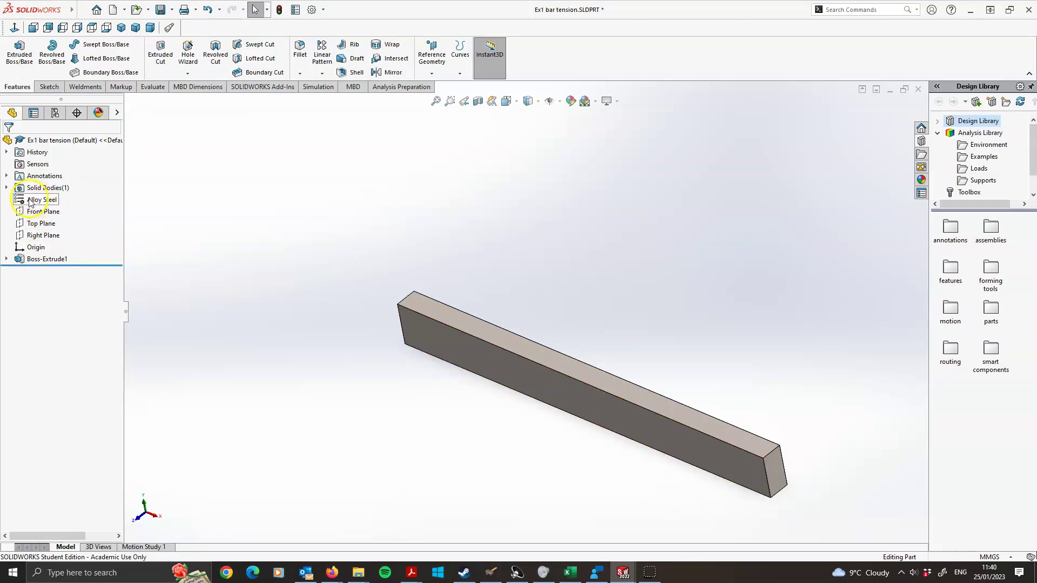
{"action": "left_click", "coordinate": [334, 250]}
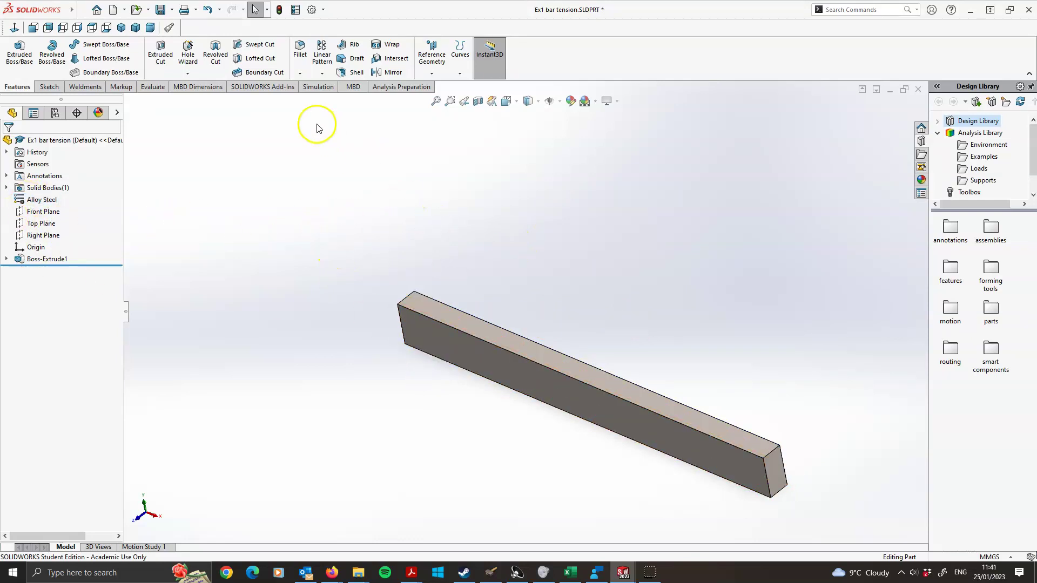
{"action": "left_click", "coordinate": [313, 89]}
Enable the SOLIDWORKS Simulation add-in under Add-Ins, then start a New Study
{"action": "left_click", "coordinate": [315, 92]}
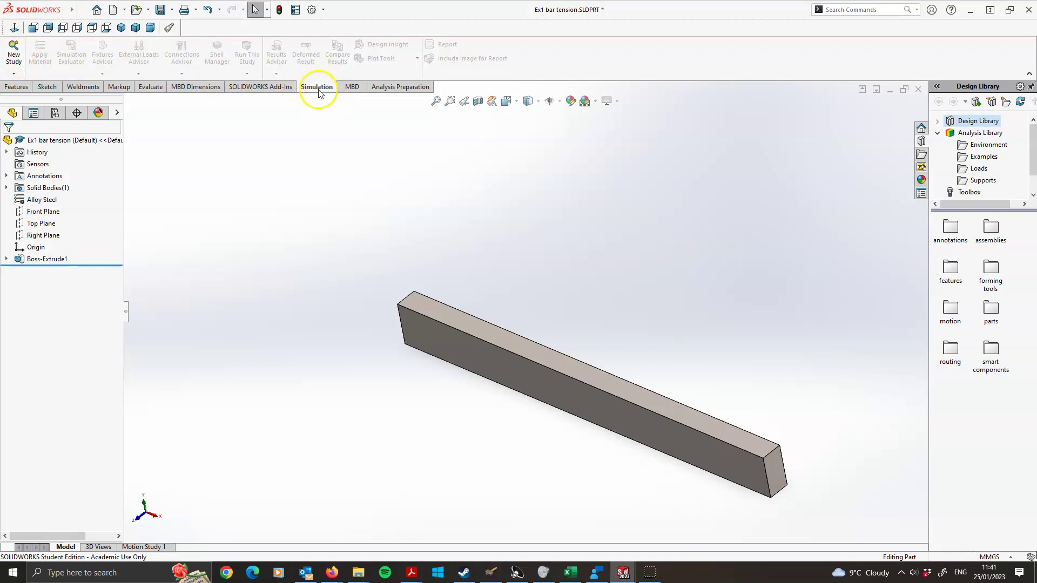
{"action": "left_click", "coordinate": [323, 10]}
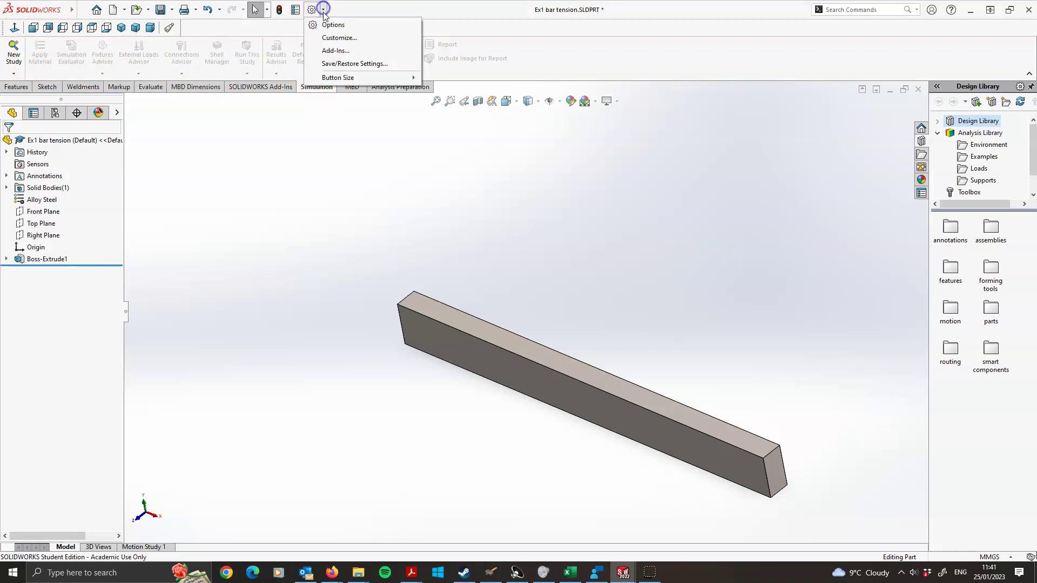
{"action": "left_click", "coordinate": [336, 52]}
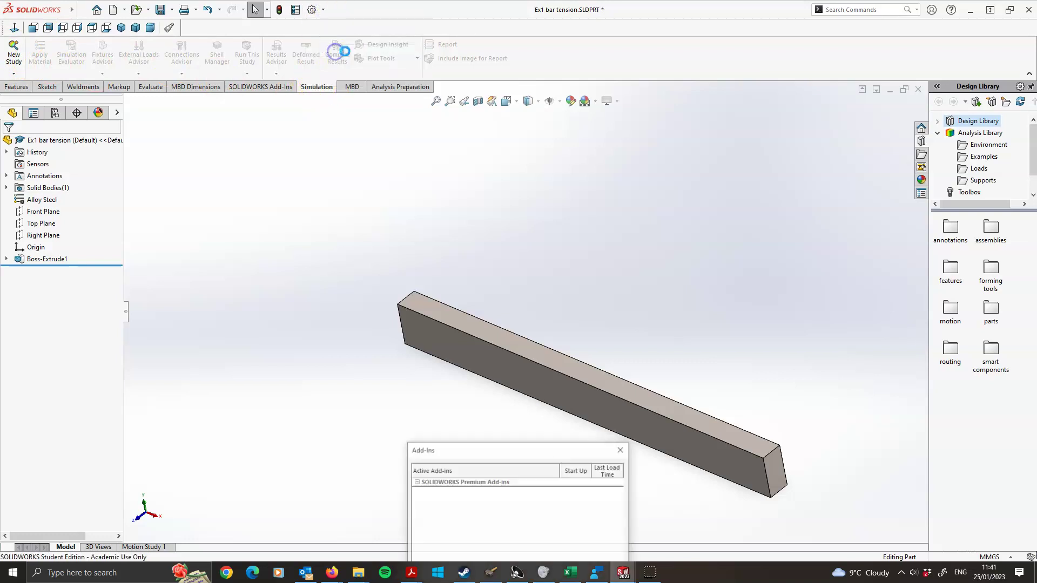
{"action": "left_click_drag", "start_coordinate": [489, 406], "coordinate": [586, 95]}
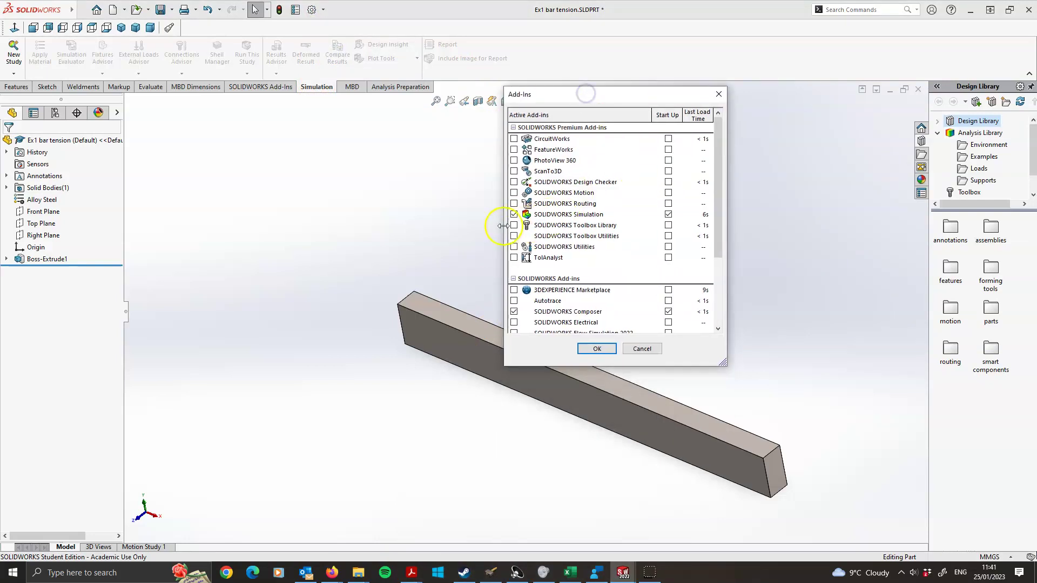
{"action": "left_click", "coordinate": [540, 218]}
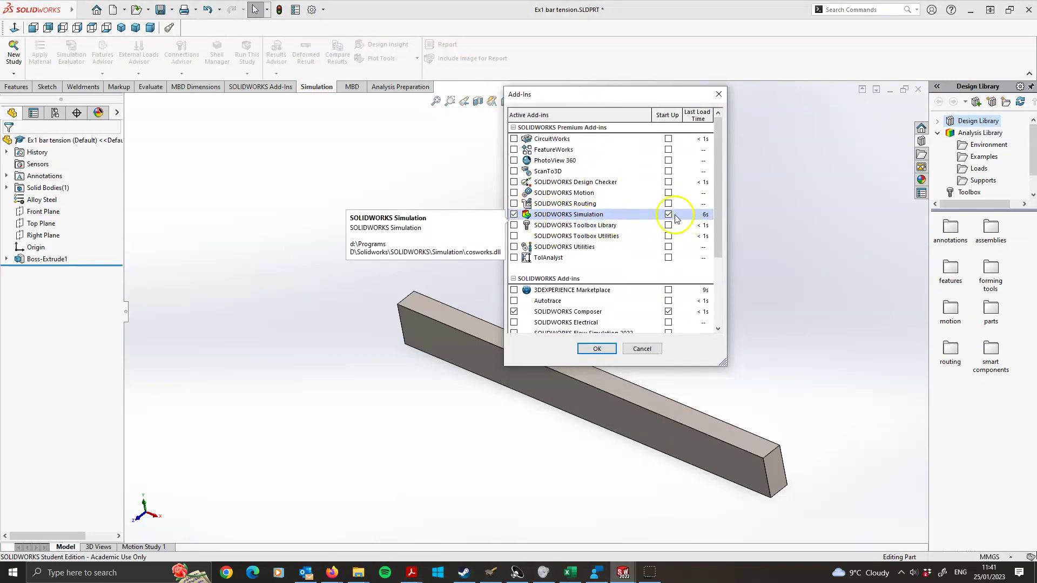
{"action": "left_click", "coordinate": [600, 349]}
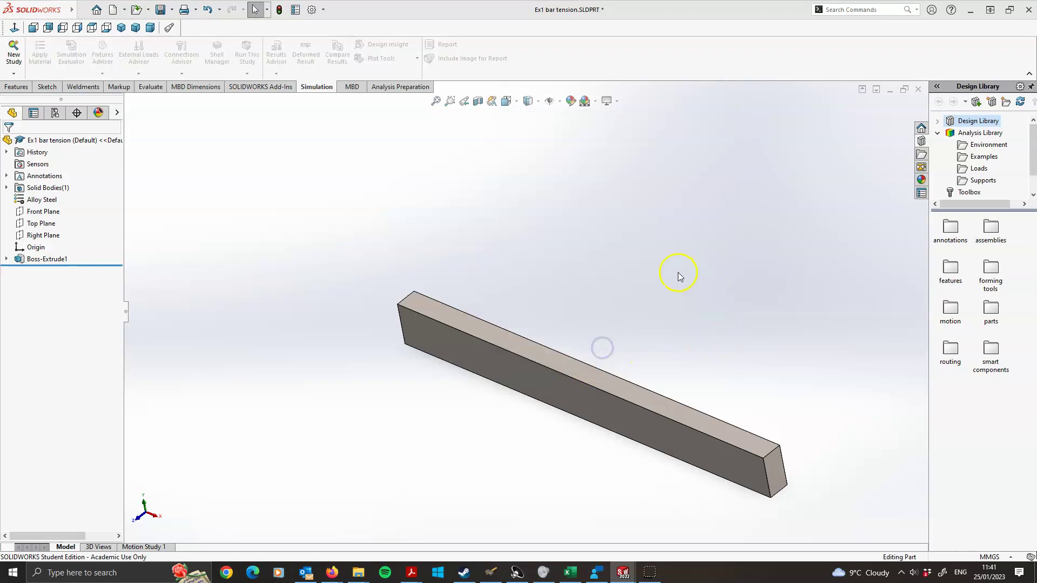
{"action": "left_click", "coordinate": [318, 88]}
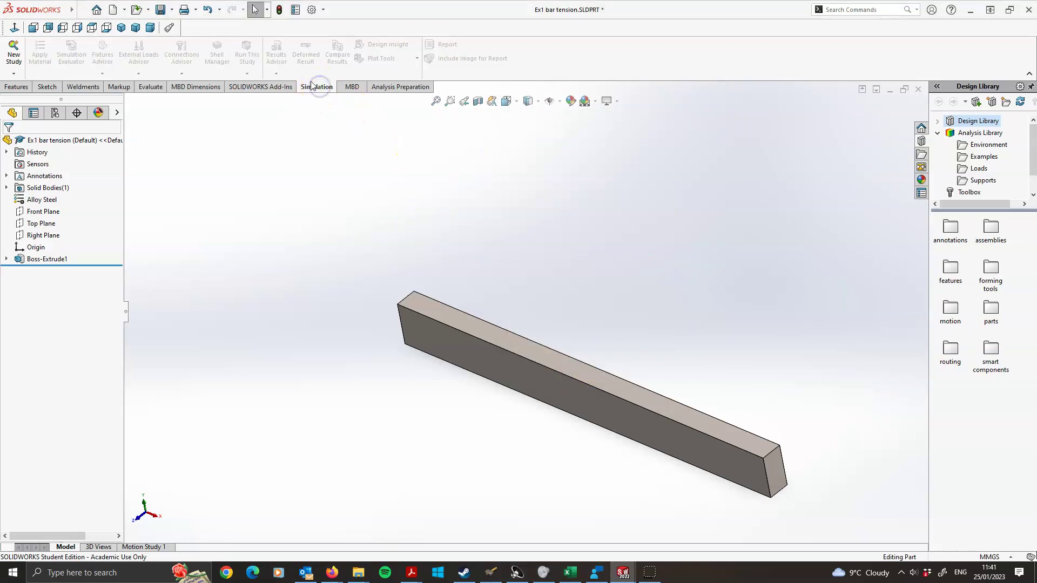
{"action": "left_click", "coordinate": [12, 62]}
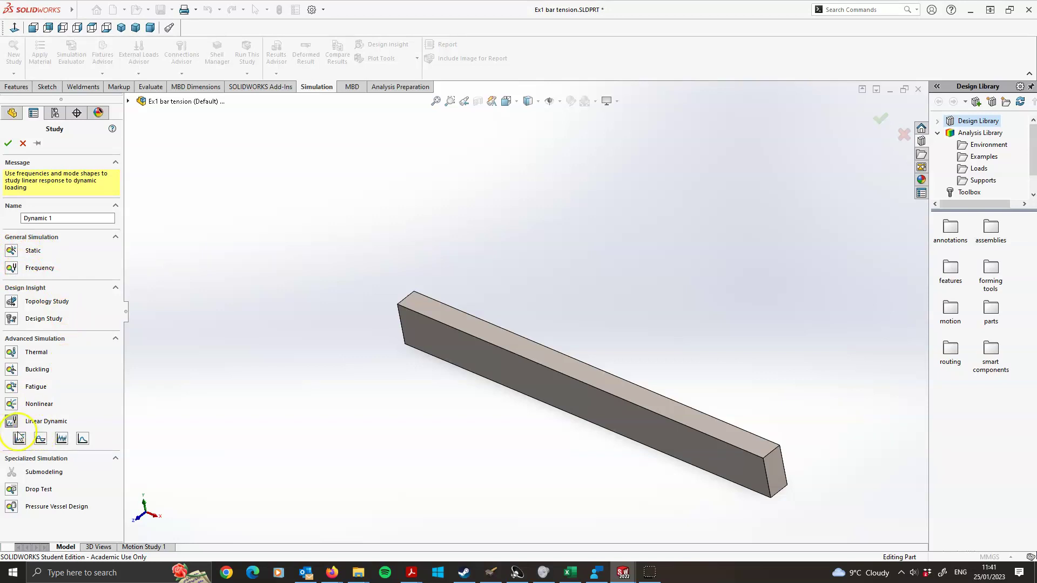
Choose the Static study type, keep the name Static 1, and confirm the study
{"action": "left_click", "coordinate": [12, 252]}
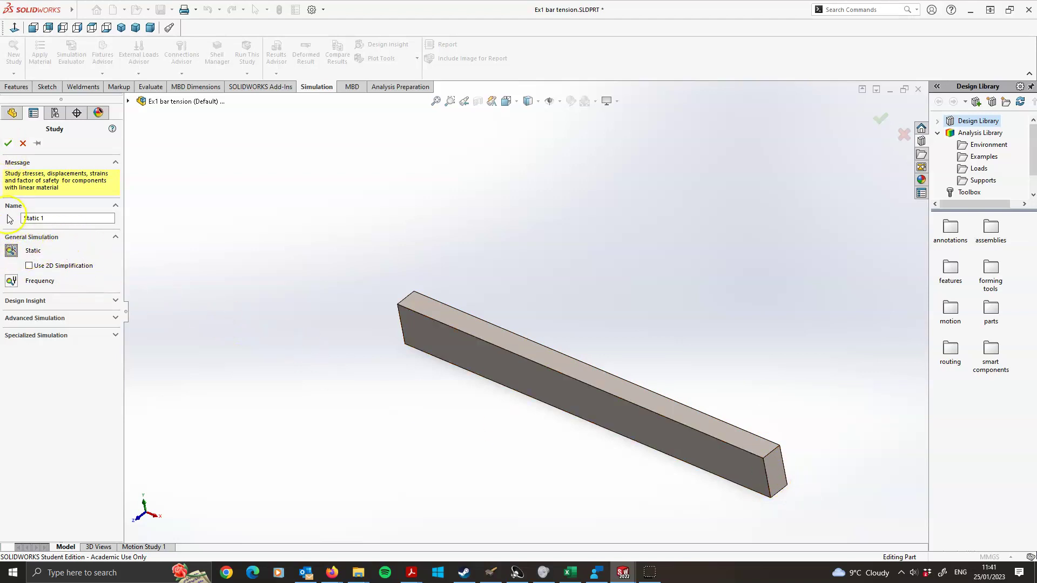
{"action": "left_click", "coordinate": [12, 251]}
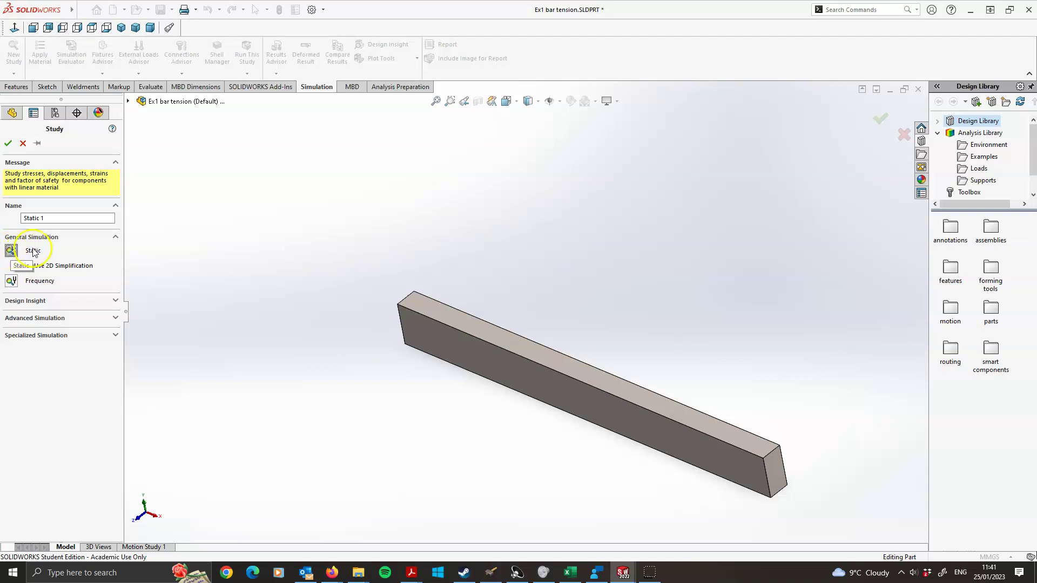
{"action": "left_click", "coordinate": [44, 218]}
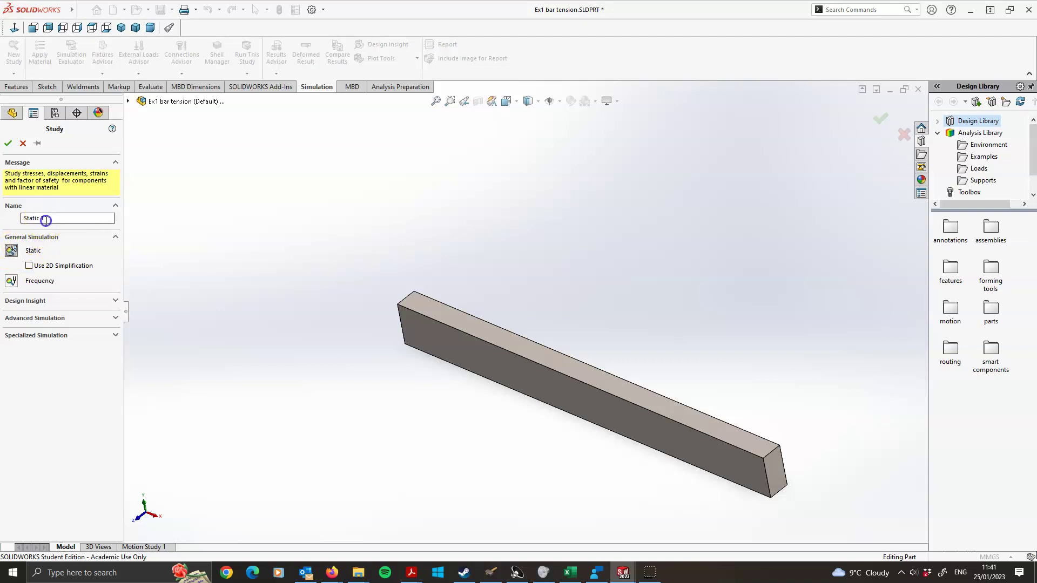
{"action": "left_click", "coordinate": [8, 144]}
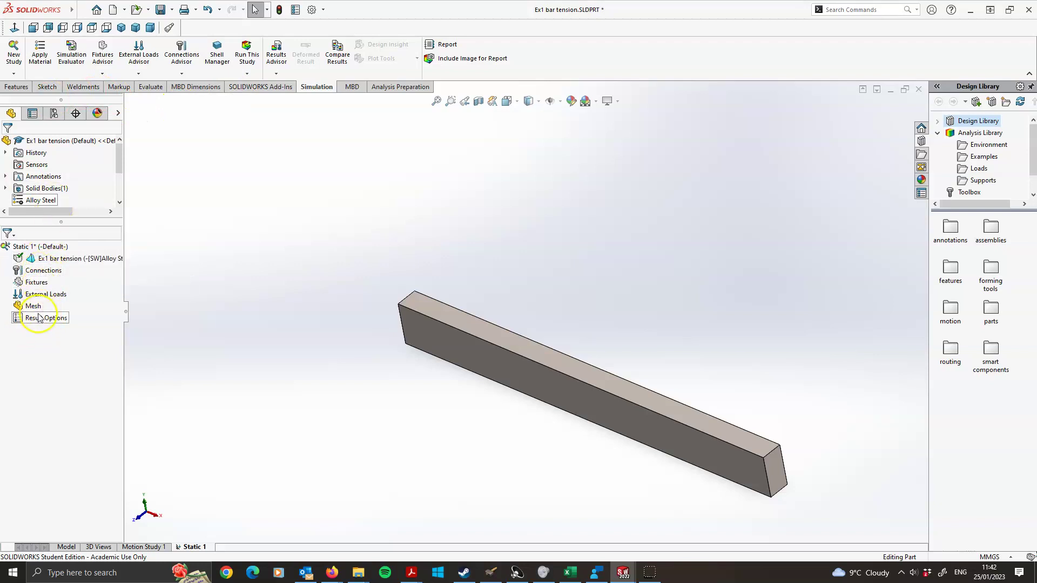
Browse the Static 1 fixture, external load and connection options, then the bar part's menu
{"action": "left_click", "coordinate": [42, 260]}
{"action": "right_click", "coordinate": [41, 260]}
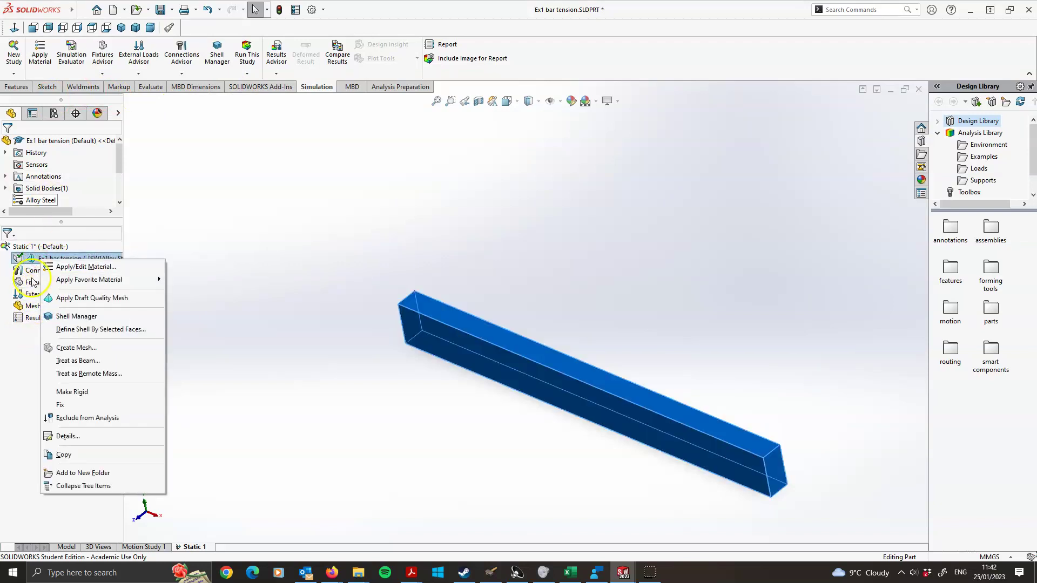
{"action": "right_click", "coordinate": [30, 281]}
{"action": "left_click", "coordinate": [22, 352]}
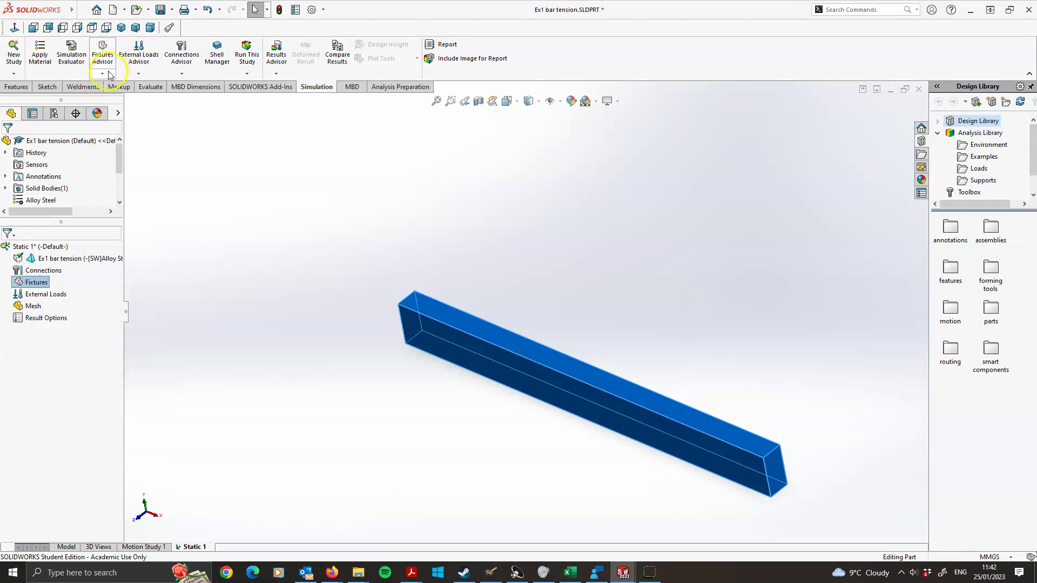
{"action": "left_click", "coordinate": [139, 73]}
{"action": "left_click", "coordinate": [176, 361]}
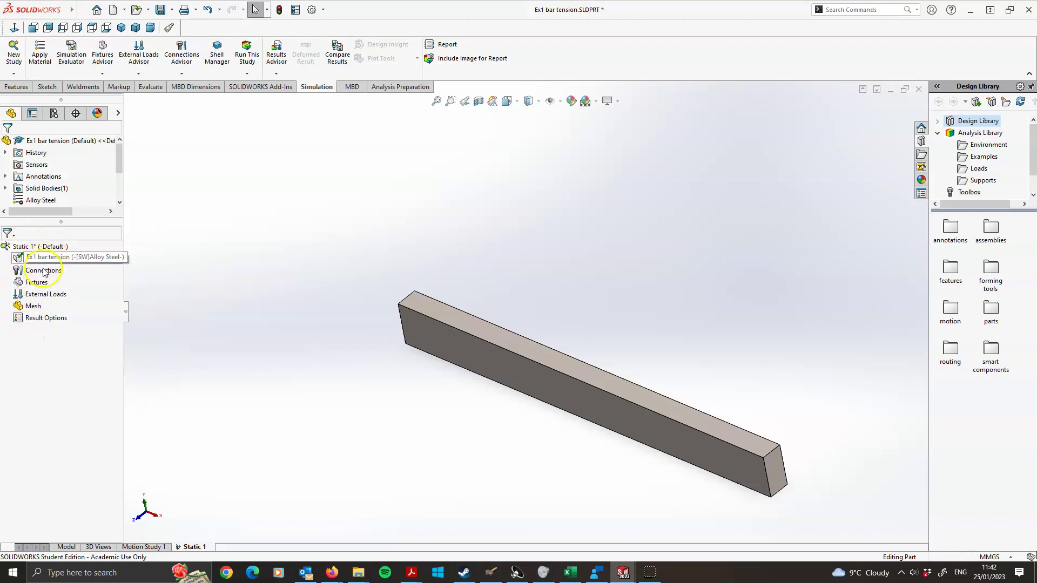
{"action": "right_click", "coordinate": [24, 249]}
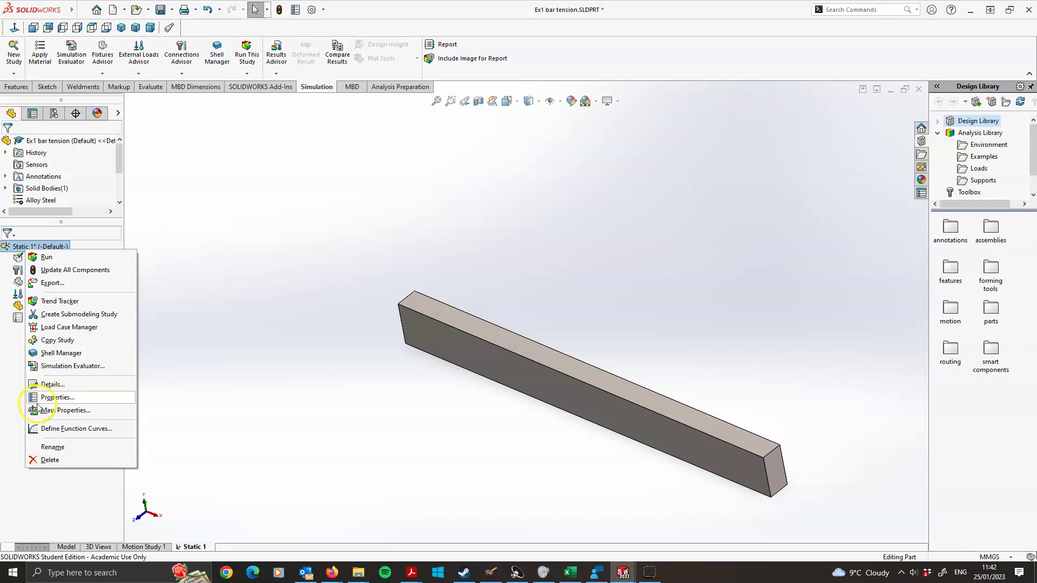
{"action": "left_click", "coordinate": [15, 388]}
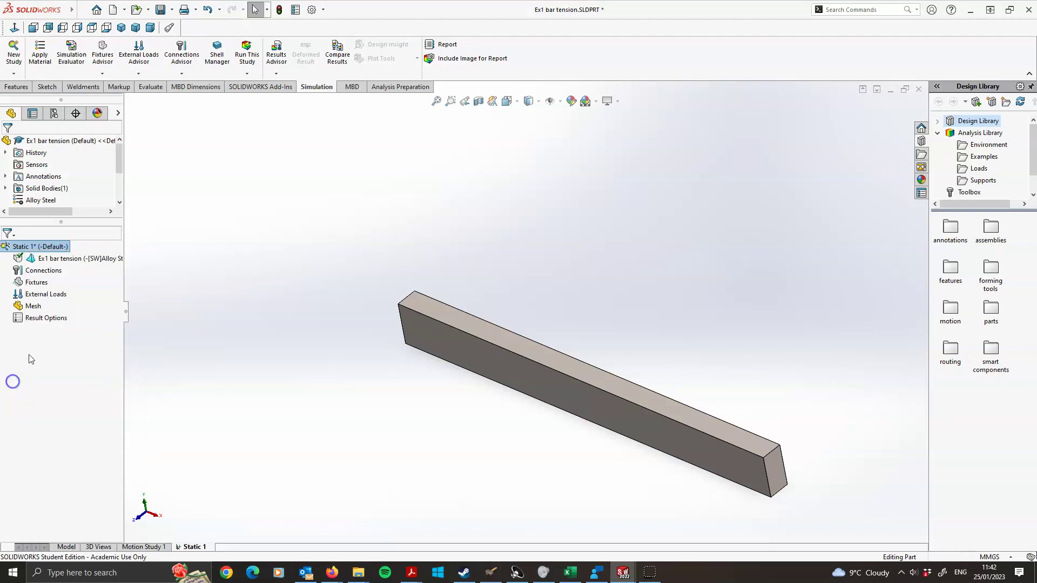
{"action": "left_click", "coordinate": [41, 260]}
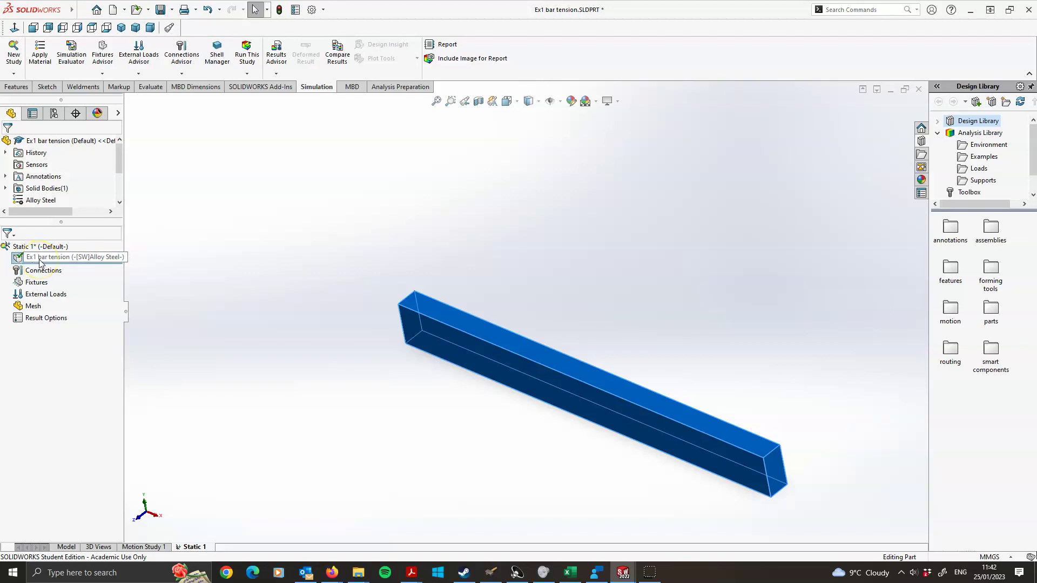
{"action": "right_click", "coordinate": [39, 263]}
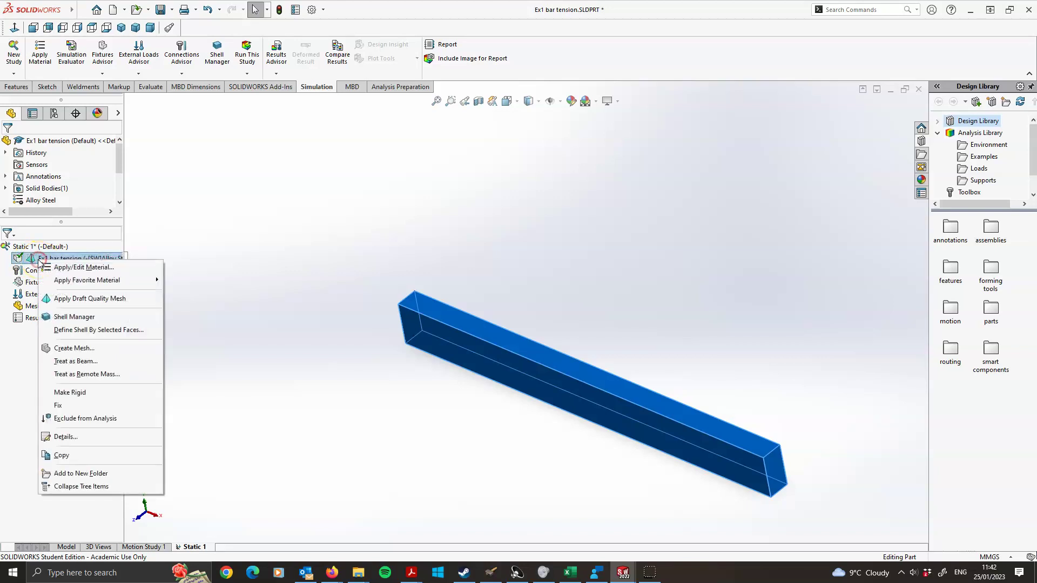
Apply Alloy Steel (E 2.1e+11 N/m^2, Poisson's ratio 0.28) to the bar via Apply/Edit Material
{"action": "left_click", "coordinate": [79, 268]}
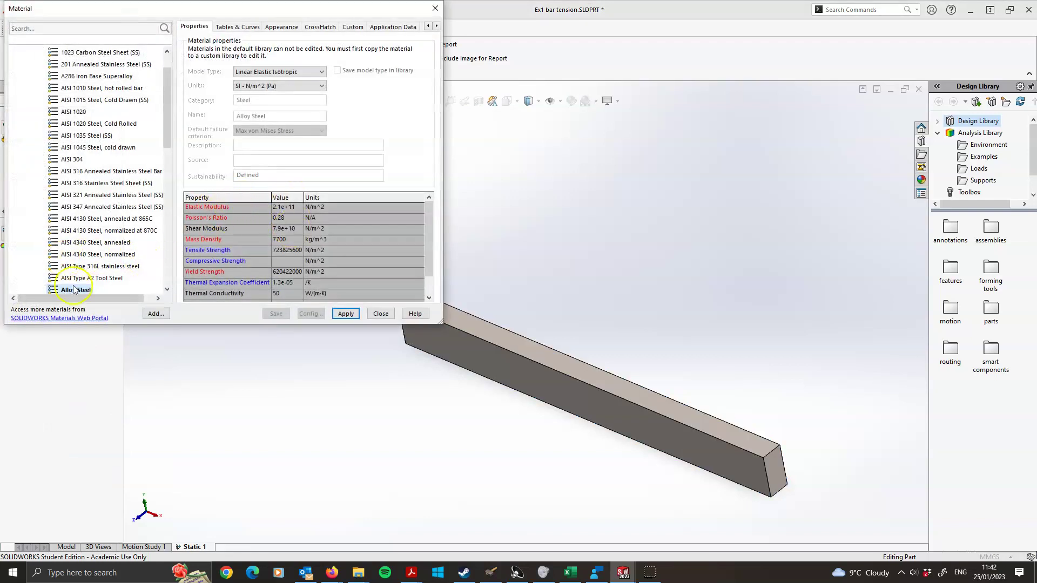
{"action": "scroll", "coordinate": [81, 254], "scroll_direction": "down", "scroll_amount": 2}
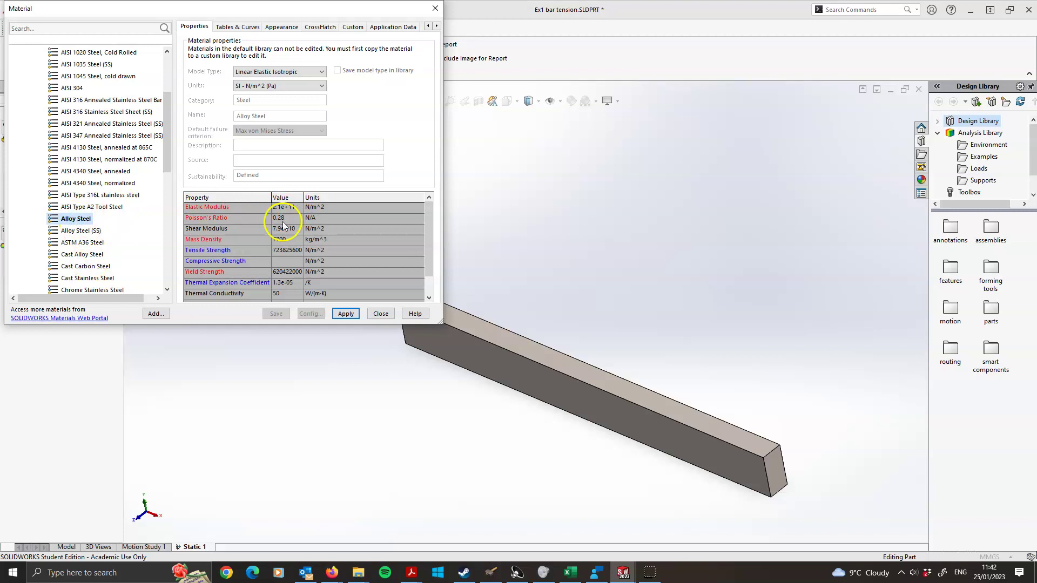
{"action": "left_click", "coordinate": [345, 314]}
{"action": "left_click", "coordinate": [381, 314]}
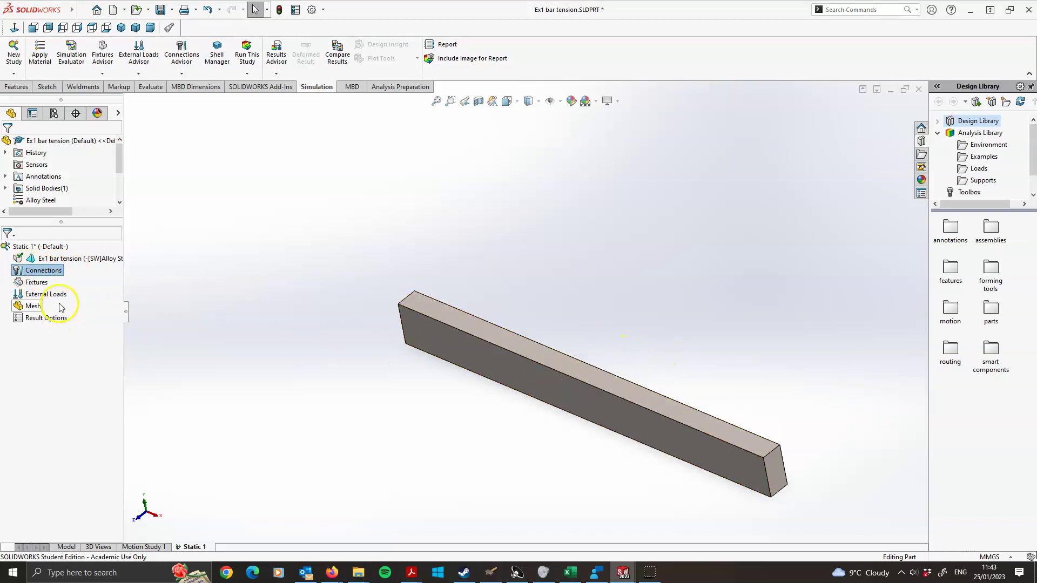
{"action": "right_click", "coordinate": [48, 275]}
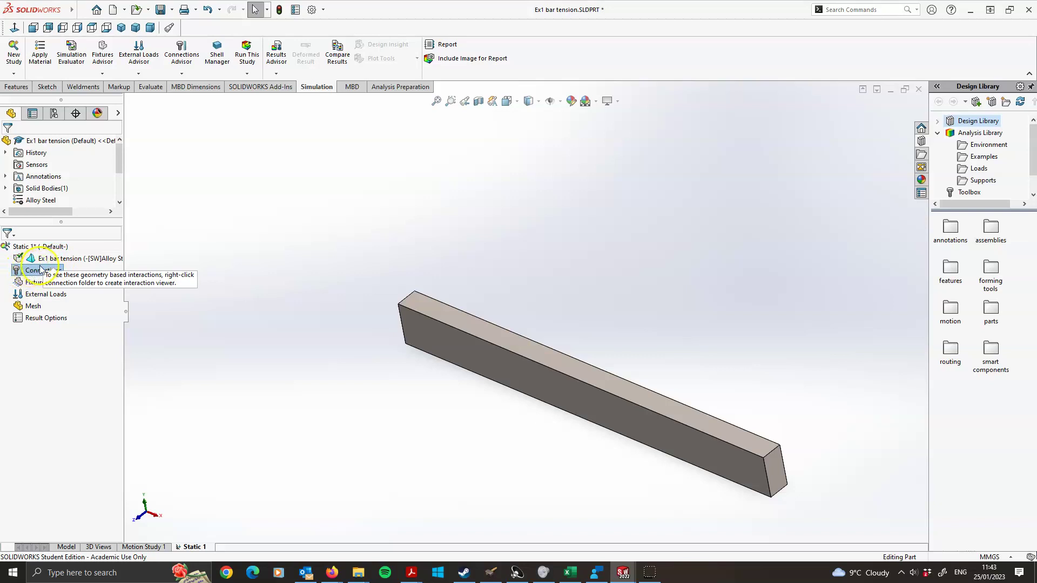
{"action": "left_click", "coordinate": [26, 296]}
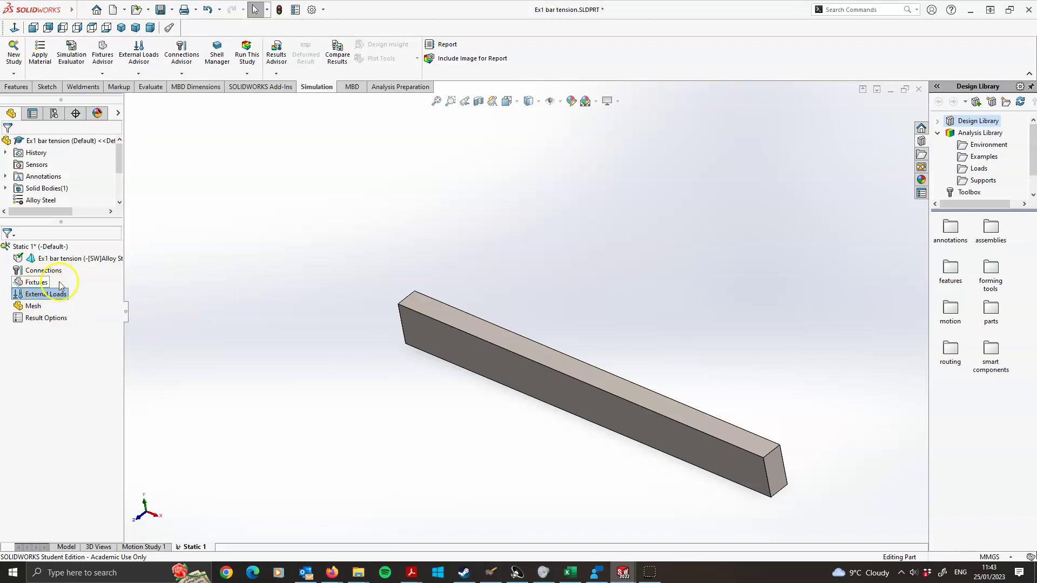
{"action": "left_click", "coordinate": [273, 280]}
{"action": "middle_click_drag", "start_coordinate": [344, 302], "coordinate": [411, 309]}
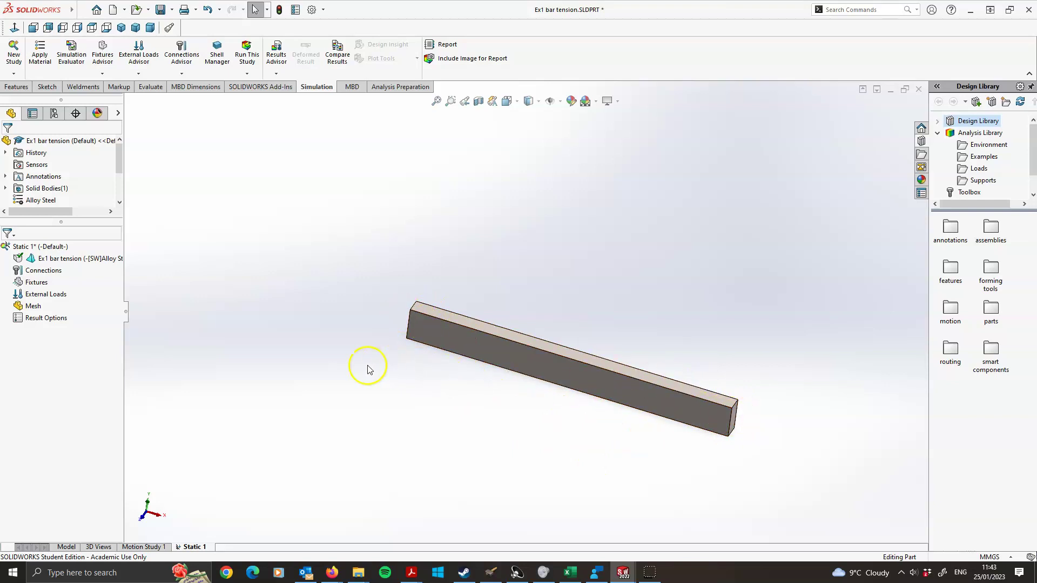
{"action": "left_click", "coordinate": [35, 283]}
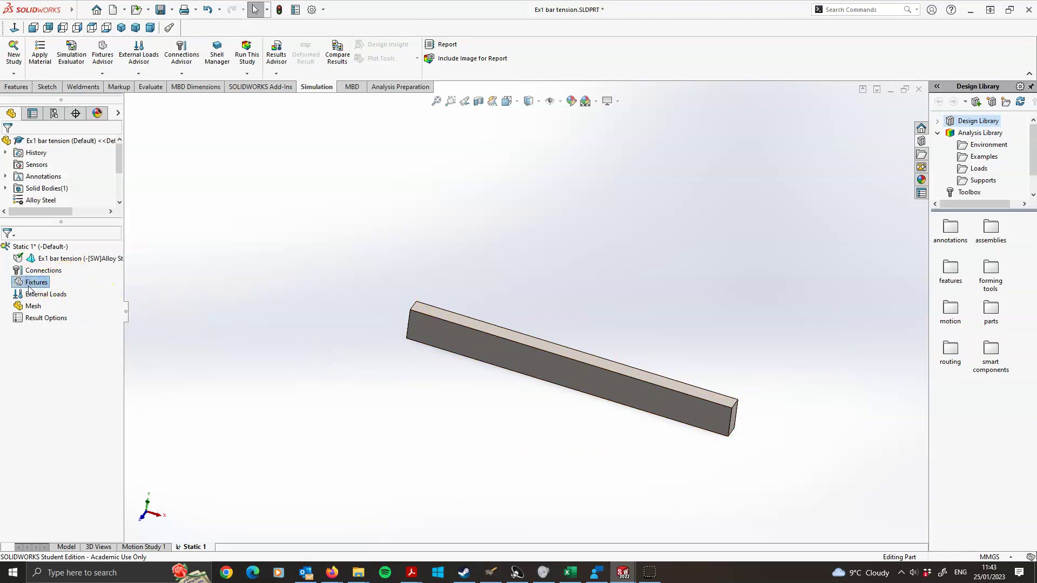
{"action": "left_click", "coordinate": [36, 282]}
Add a Fixed Geometry restraint on the bar's end face, creating Fixed-1
{"action": "right_click", "coordinate": [31, 284]}
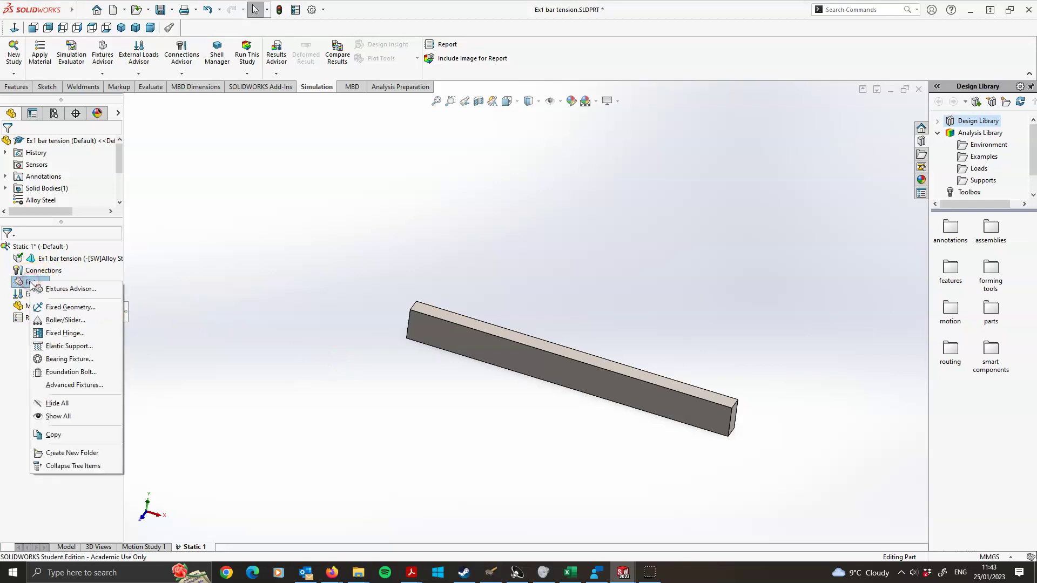
{"action": "left_click", "coordinate": [58, 307]}
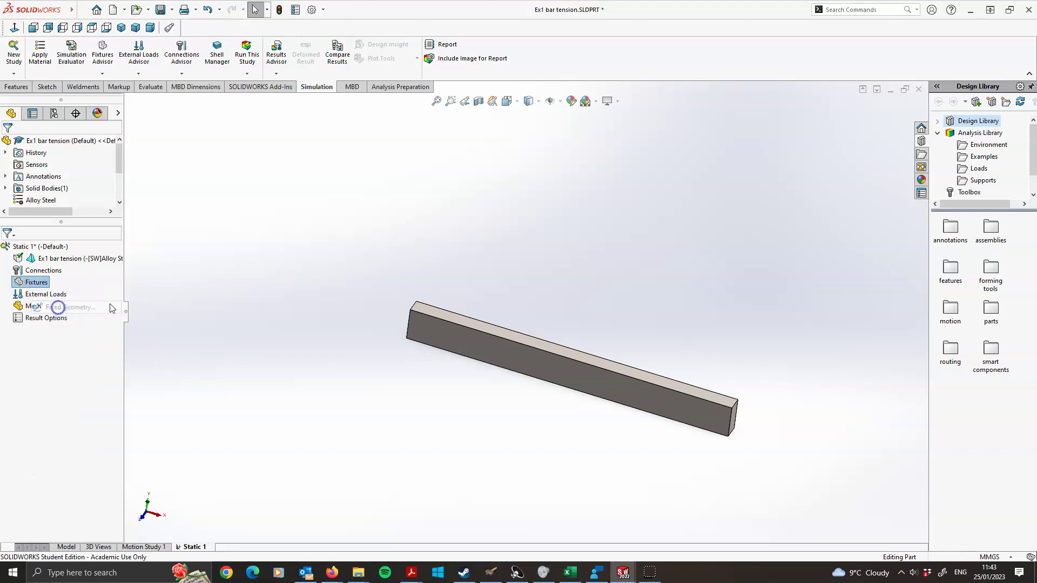
{"action": "scroll", "coordinate": [381, 316], "scroll_direction": "down", "scroll_amount": 2}
{"action": "scroll", "coordinate": [422, 318], "scroll_direction": "down", "scroll_amount": 3}
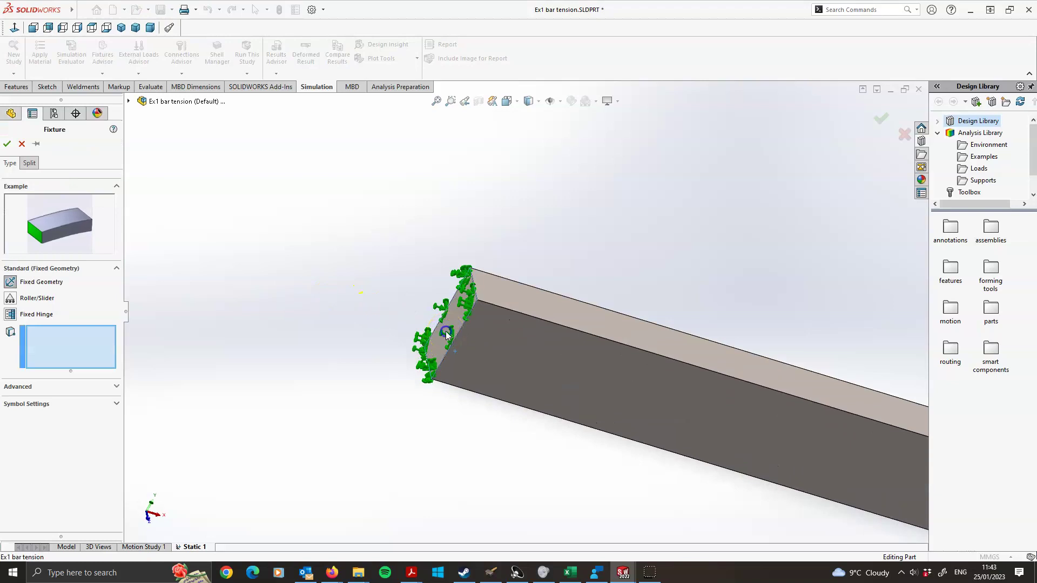
{"action": "left_click", "coordinate": [446, 335]}
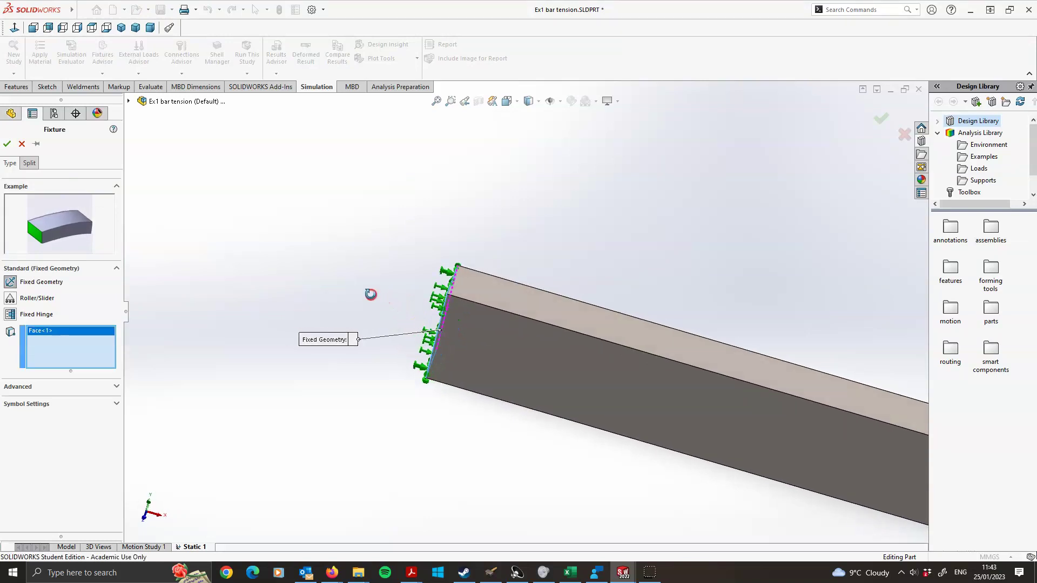
{"action": "scroll", "coordinate": [388, 331], "scroll_direction": "up", "scroll_amount": 2}
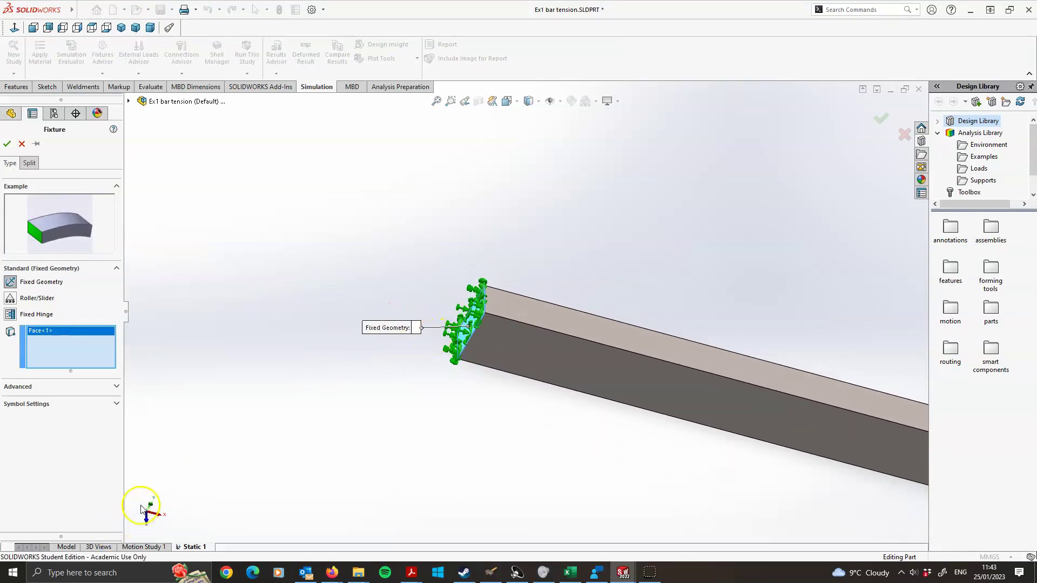
{"action": "scroll", "coordinate": [422, 324], "scroll_direction": "up", "scroll_amount": 2}
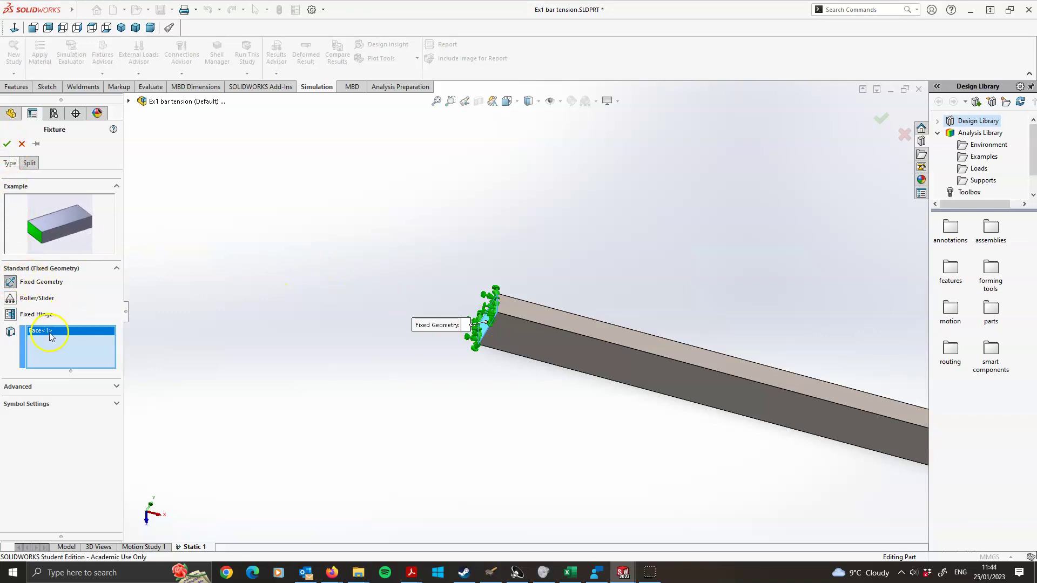
{"action": "left_click", "coordinate": [7, 143]}
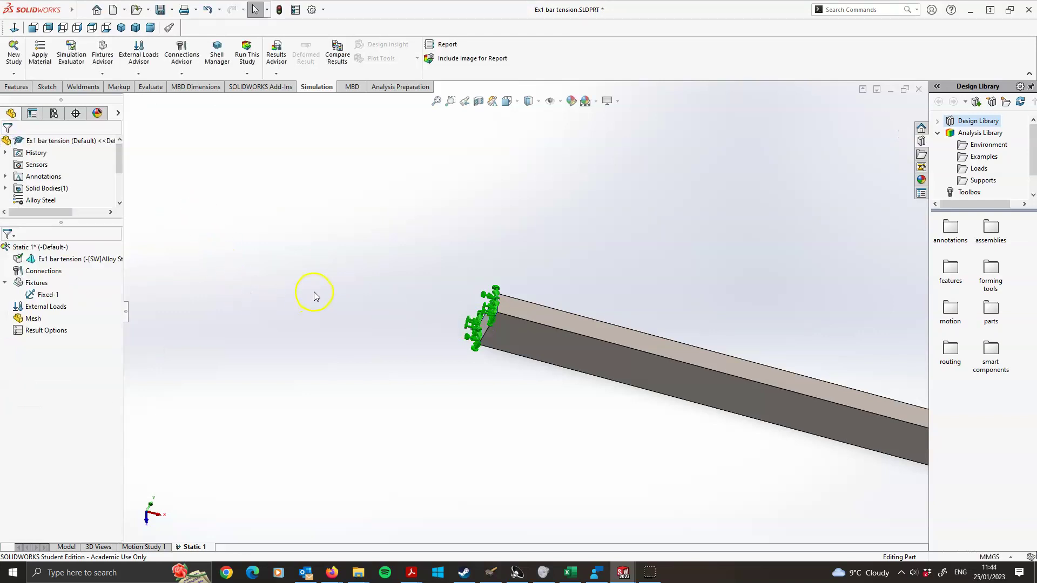
Open the External Loads context menu showing Force, Torque and Pressure load types
{"action": "scroll", "coordinate": [355, 294], "scroll_direction": "up", "scroll_amount": 5}
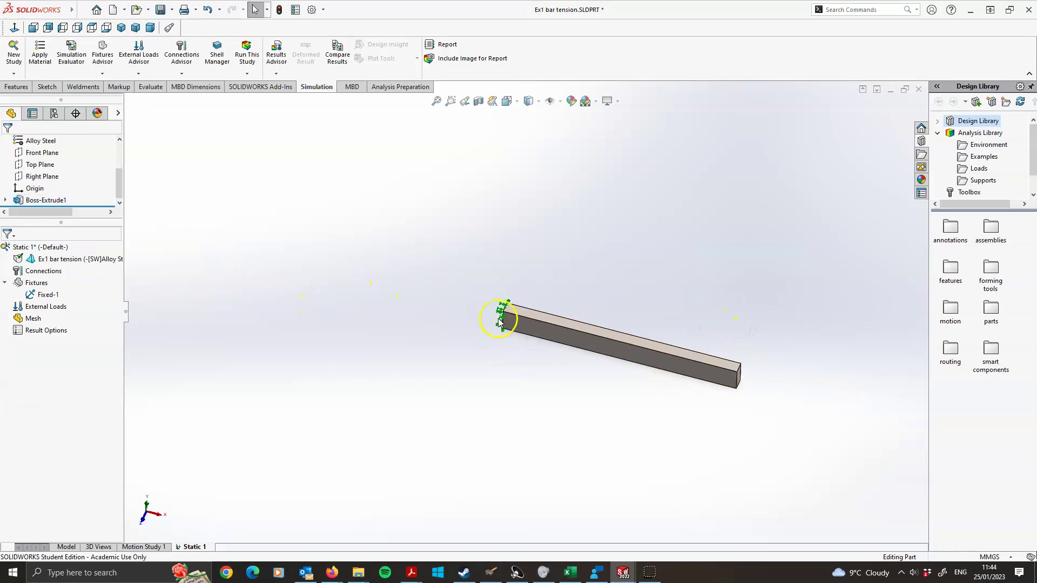
{"action": "middle_click_drag", "start_coordinate": [694, 386], "coordinate": [757, 375]}
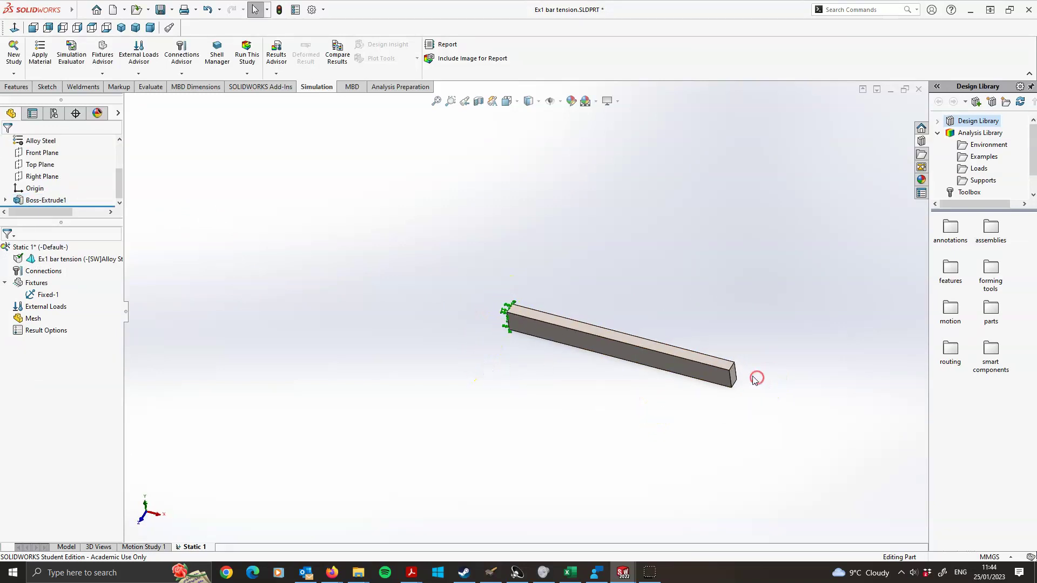
{"action": "left_click", "coordinate": [41, 308]}
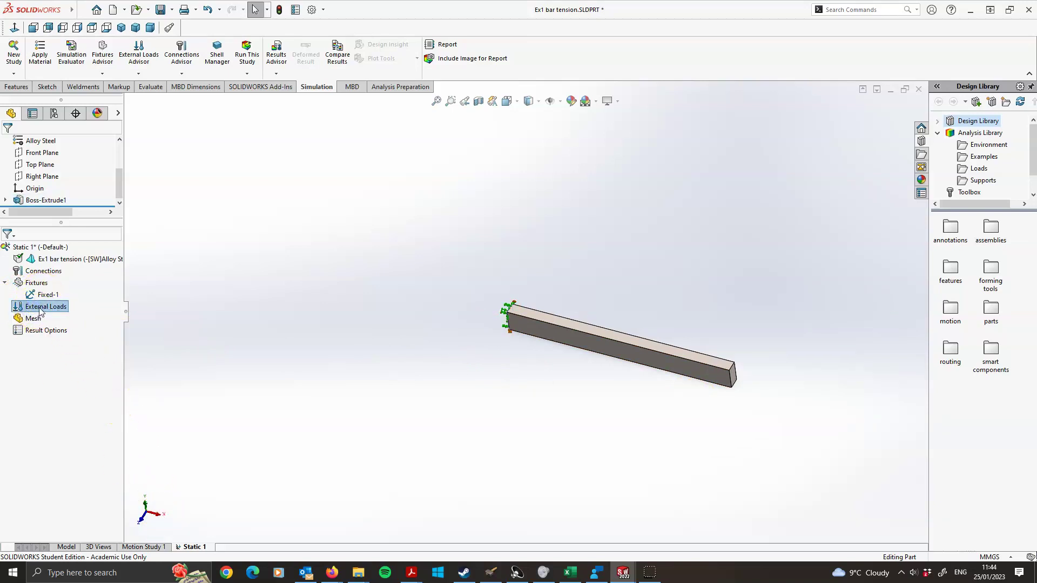
{"action": "right_click", "coordinate": [40, 308]}
{"action": "left_click", "coordinate": [63, 65]}
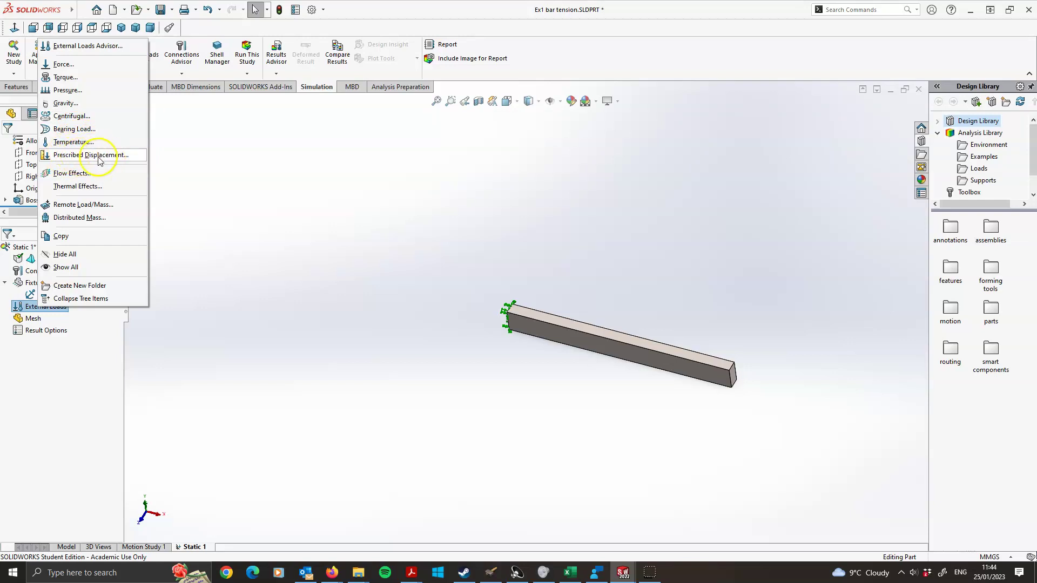
Start a Force load on the bar's free end face, reversed to pull outward
{"action": "left_click", "coordinate": [62, 65]}
{"action": "scroll", "coordinate": [741, 394], "scroll_direction": "down", "scroll_amount": 4}
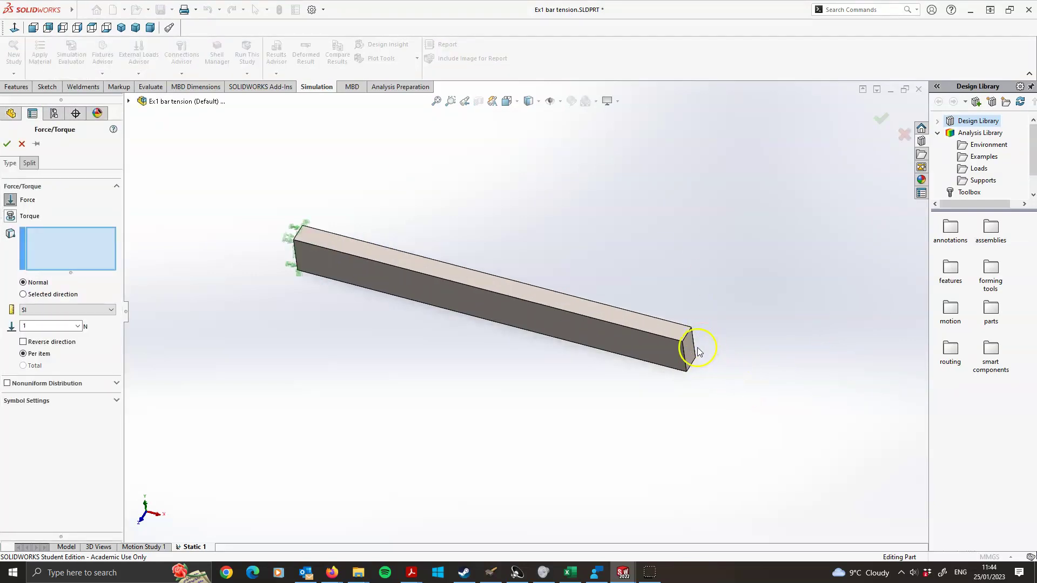
{"action": "left_click", "coordinate": [686, 352]}
{"action": "scroll", "coordinate": [677, 362], "scroll_direction": "down", "scroll_amount": 2}
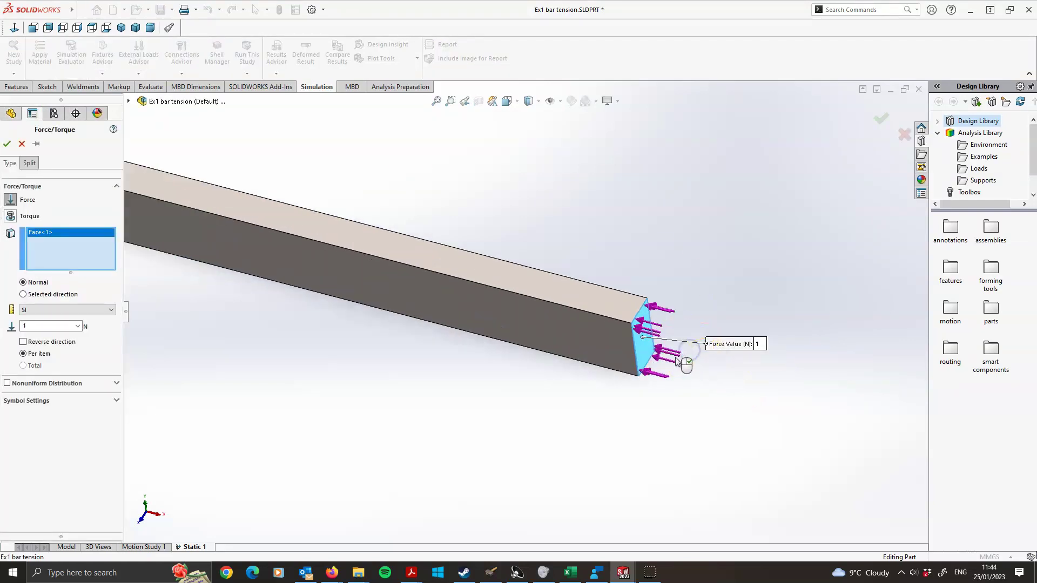
{"action": "scroll", "coordinate": [678, 362], "scroll_direction": "down", "scroll_amount": 1}
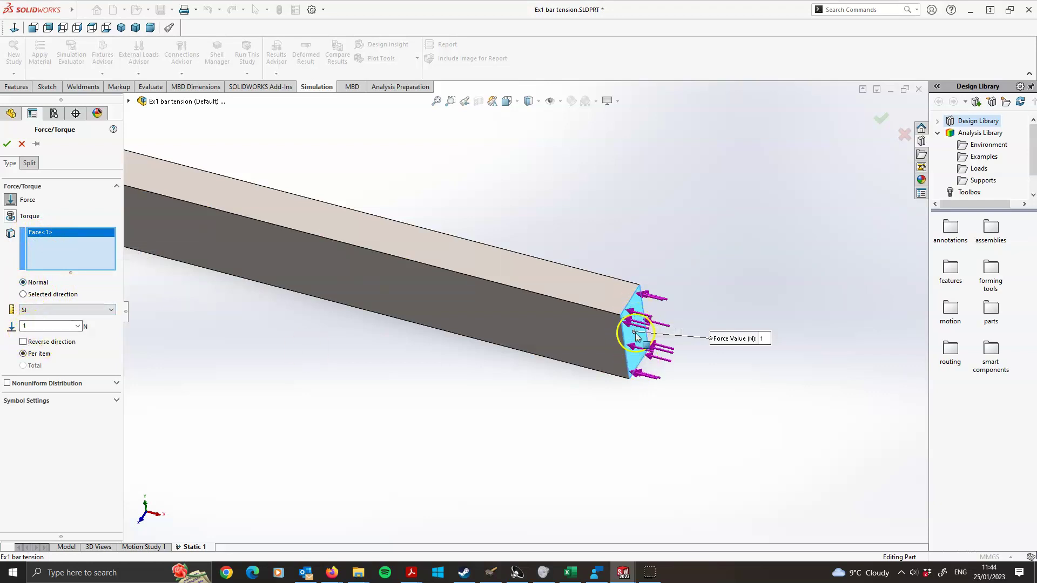
{"action": "left_click", "coordinate": [23, 342]}
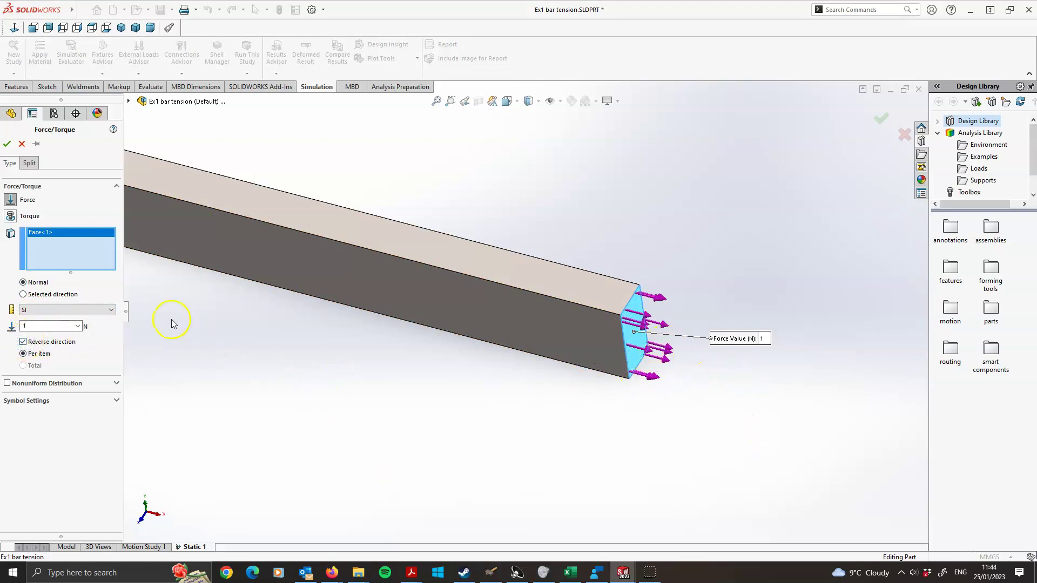
After trying an edge direction, set the force back to Normal and confirm 1000 N
{"action": "left_click", "coordinate": [23, 294]}
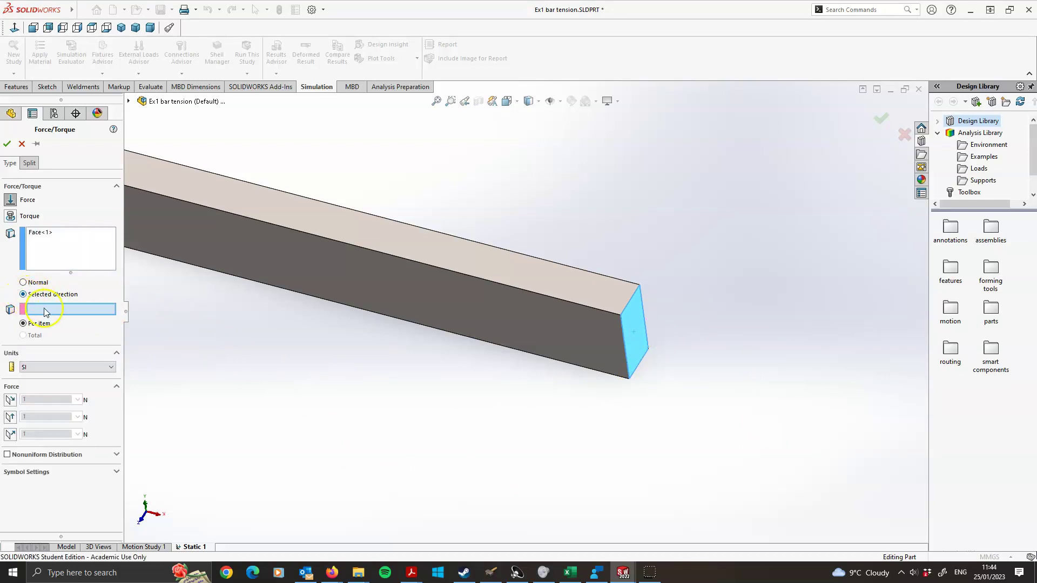
{"action": "left_click", "coordinate": [646, 312]}
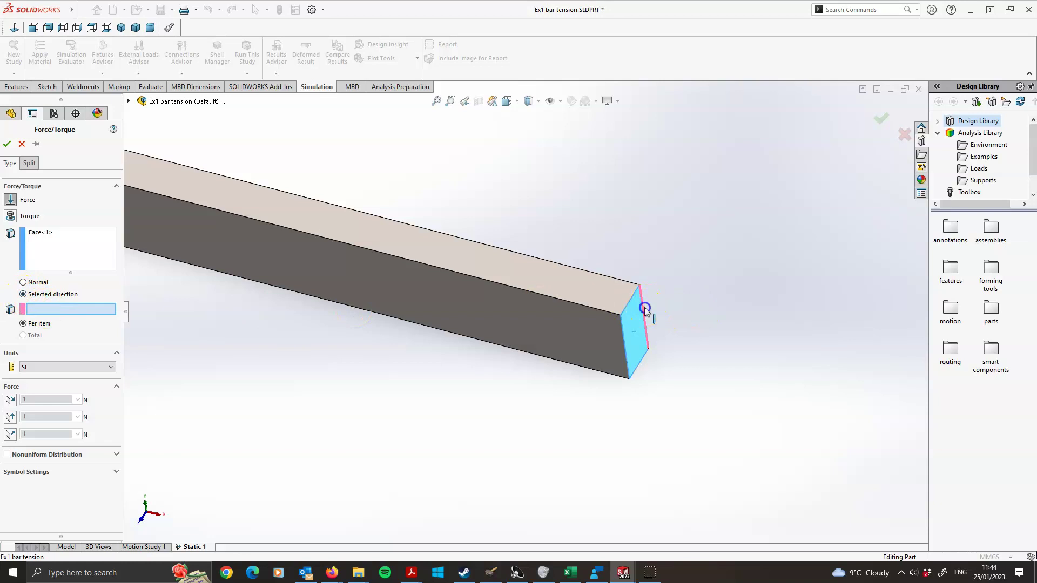
{"action": "mouse_move", "coordinate": [686, 390]}
{"action": "middle_mouse_down"}
{"action": "mouse_move", "coordinate": [671, 366]}
{"action": "mouse_move", "coordinate": [656, 366]}
{"action": "middle_mouse_up"}
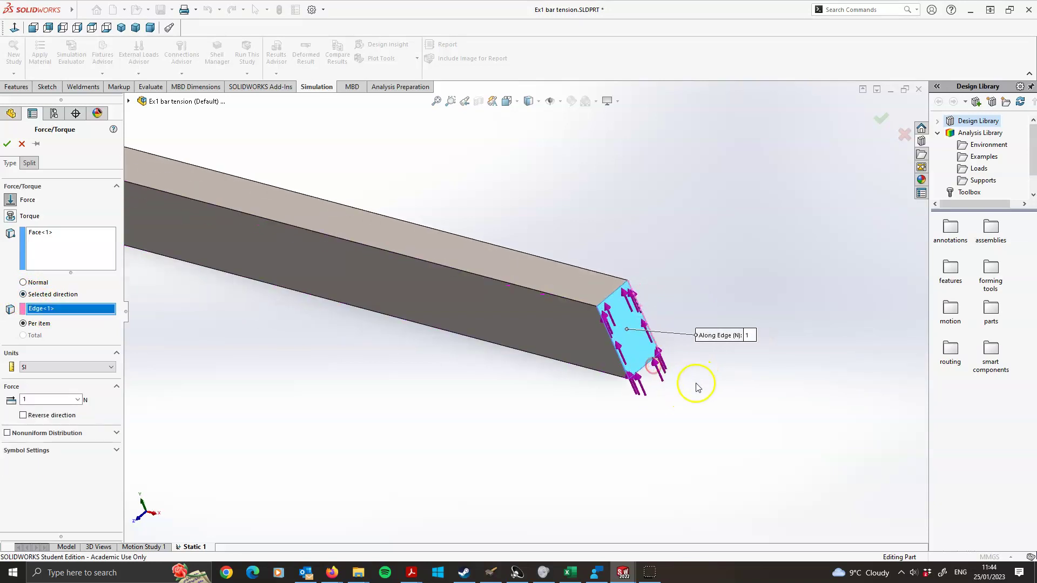
{"action": "left_click", "coordinate": [139, 102]}
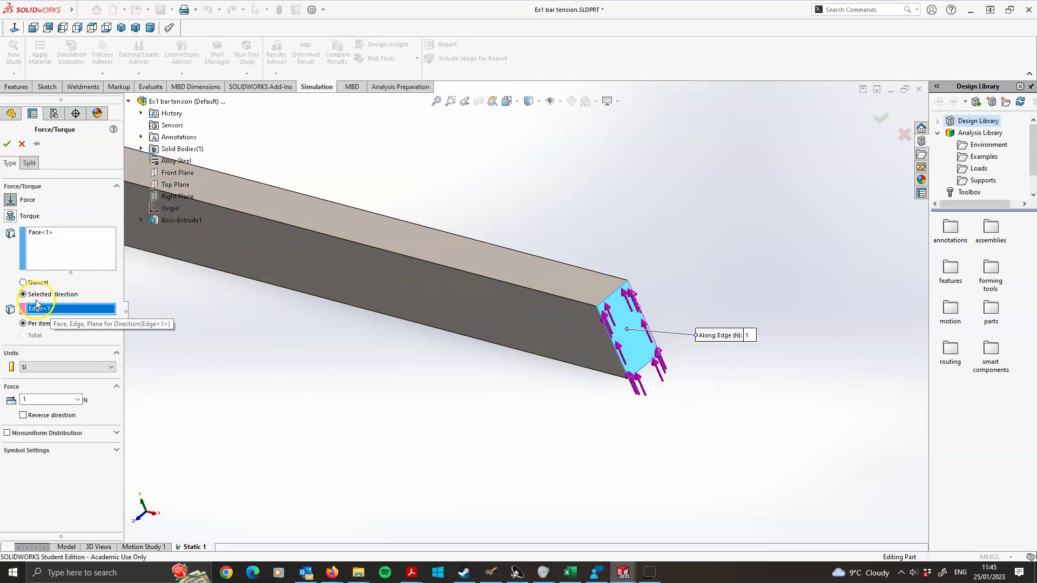
{"action": "left_click", "coordinate": [24, 283]}
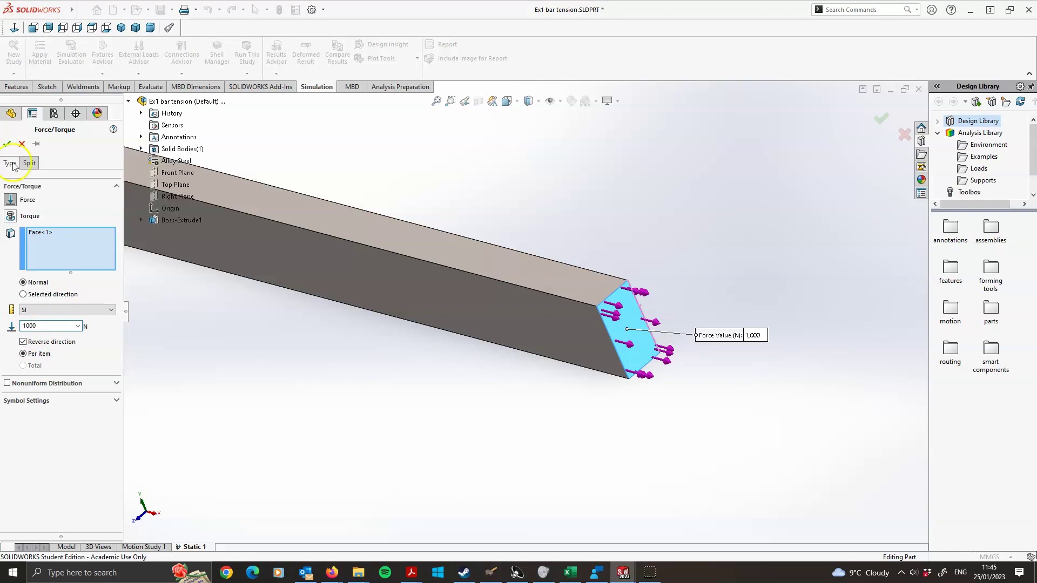
{"action": "left_click", "coordinate": [7, 143]}
{"action": "scroll", "coordinate": [313, 352], "scroll_direction": "up", "scroll_amount": 5}
{"action": "middle_click_drag", "start_coordinate": [313, 352], "coordinate": [361, 347]}
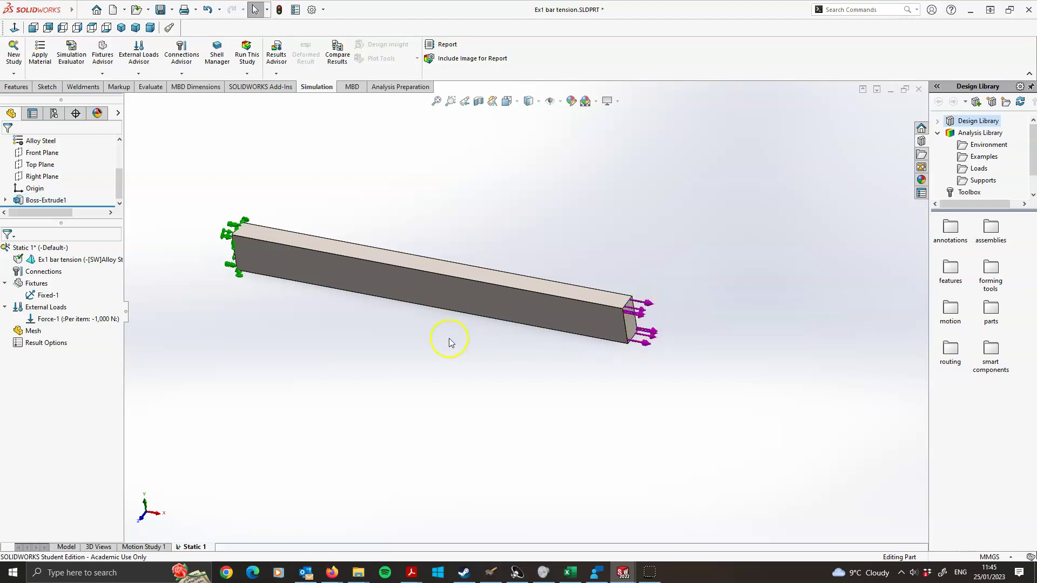
Create the bar's mesh using the default blended curvature-based mesh parameters
{"action": "left_click", "coordinate": [34, 332]}
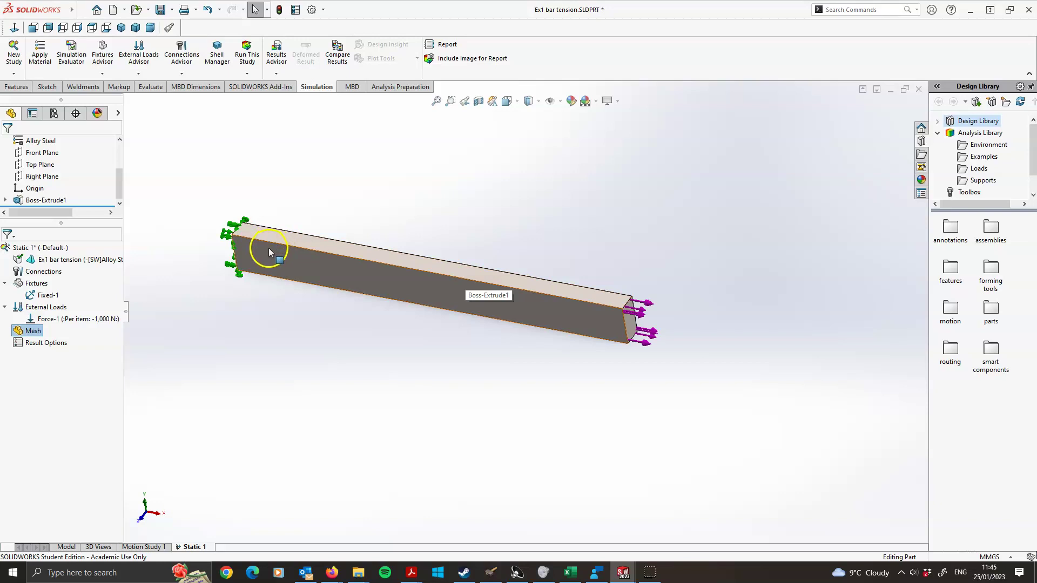
{"action": "right_click", "coordinate": [33, 334]}
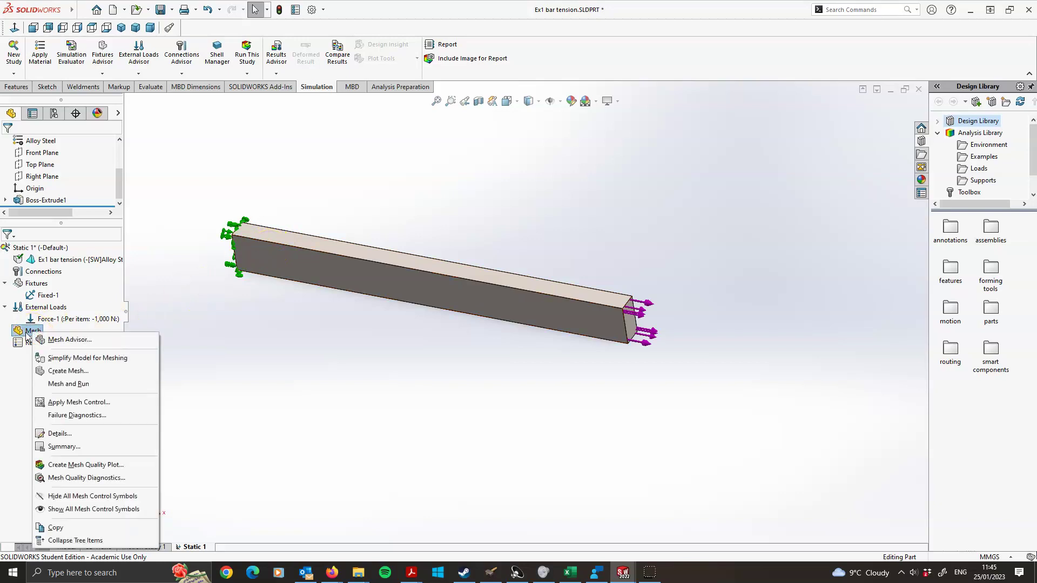
{"action": "left_click", "coordinate": [69, 372]}
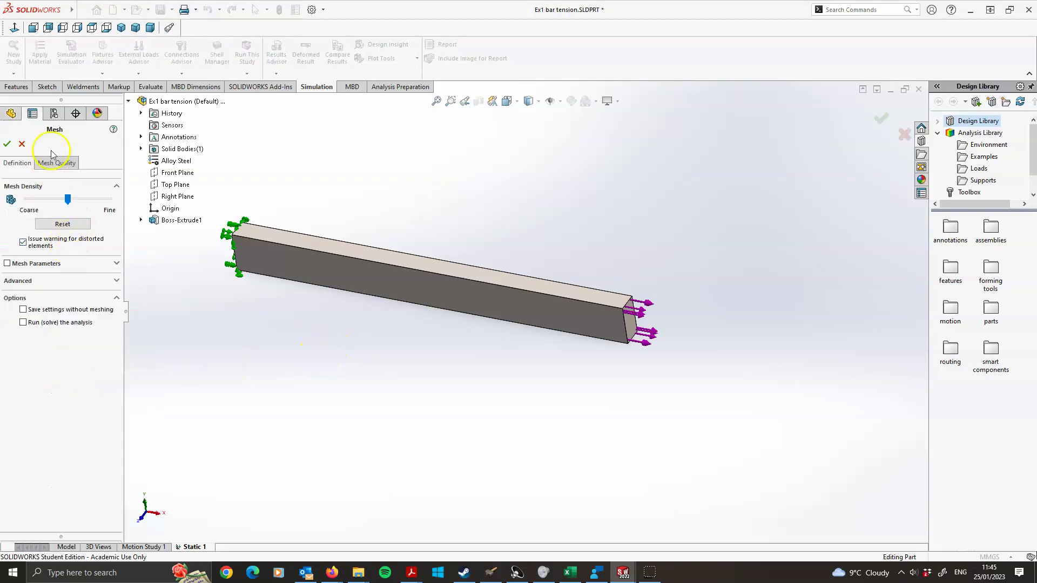
{"action": "left_click", "coordinate": [117, 264]}
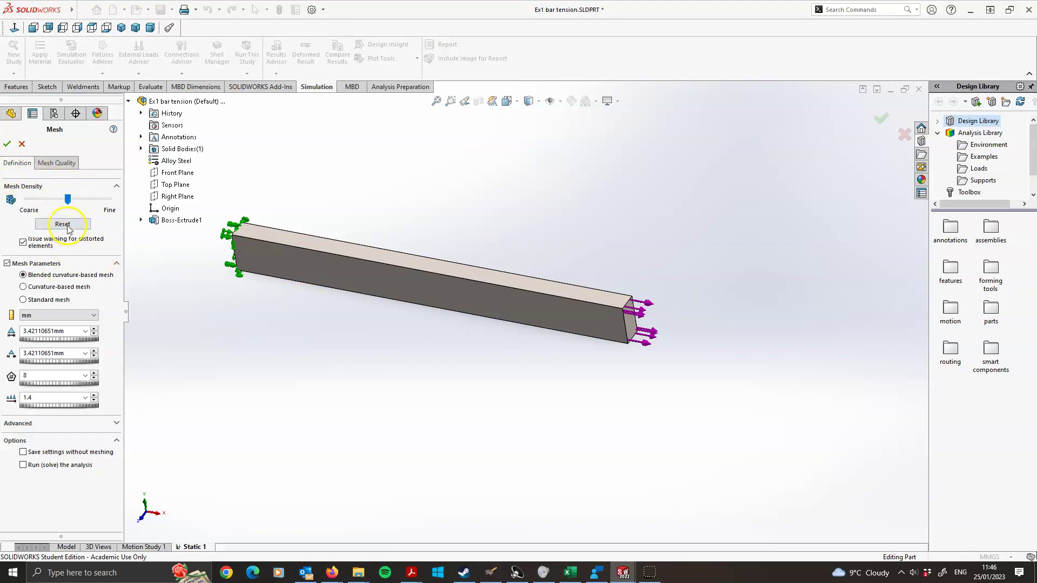
{"action": "left_click", "coordinate": [115, 263]}
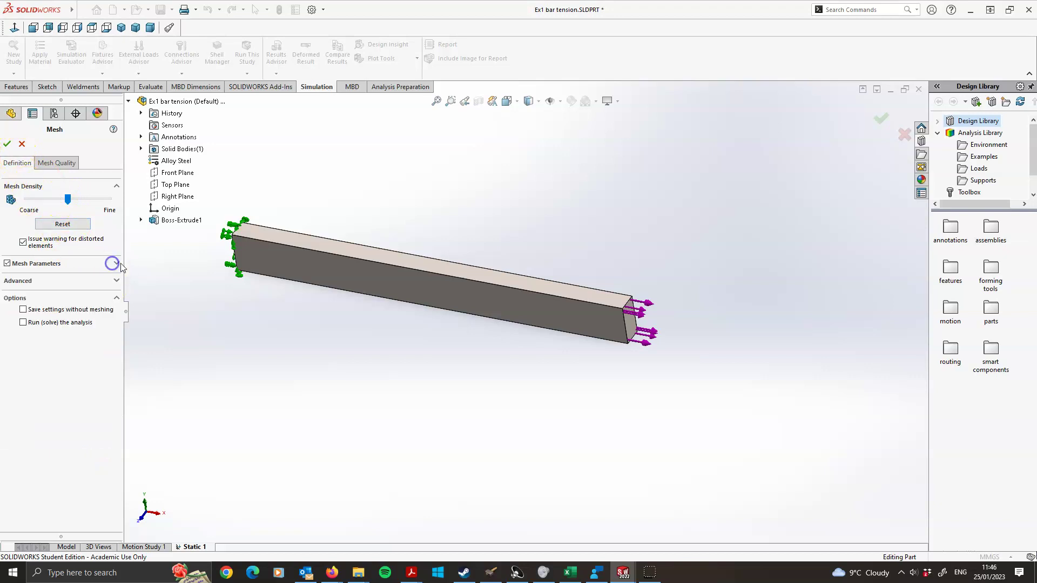
{"action": "left_click", "coordinate": [116, 264]}
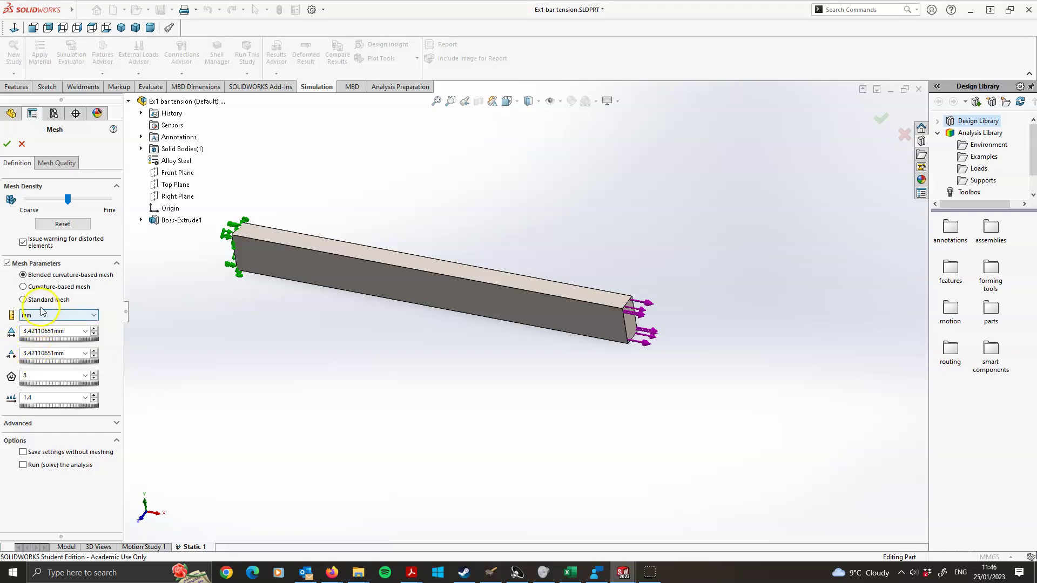
{"action": "left_click", "coordinate": [7, 145]}
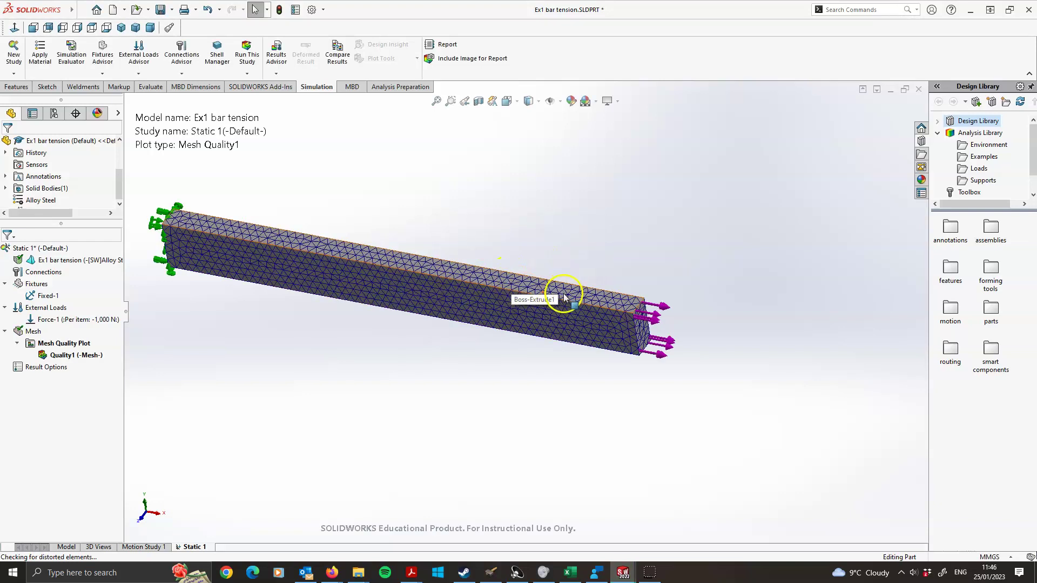
{"action": "scroll", "coordinate": [589, 305], "scroll_direction": "down", "scroll_amount": 4}
{"action": "middle_click_drag", "start_coordinate": [623, 320], "coordinate": [607, 301]}
{"action": "scroll", "coordinate": [630, 277], "scroll_direction": "down", "scroll_amount": 5}
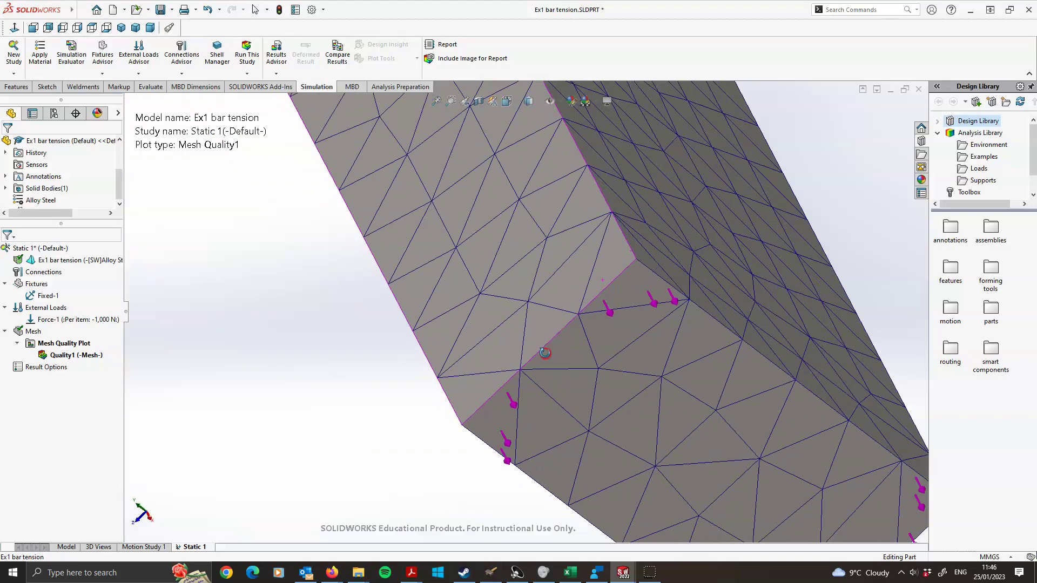
{"action": "middle_click_drag", "start_coordinate": [640, 258], "coordinate": [655, 241]}
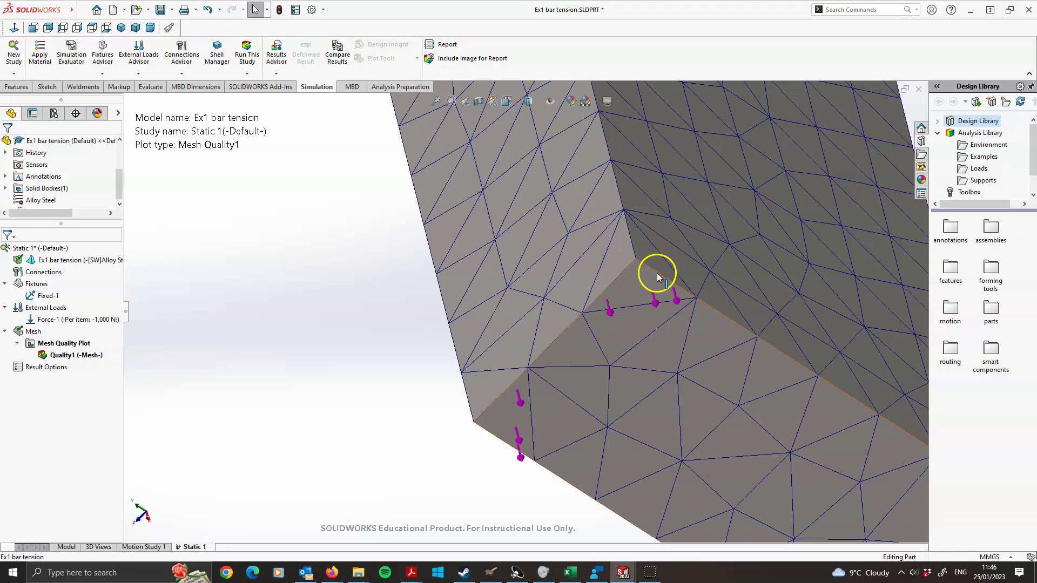
{"action": "middle_click_drag", "start_coordinate": [627, 281], "coordinate": [643, 266]}
{"action": "scroll", "coordinate": [644, 266], "scroll_direction": "up", "scroll_amount": 3}
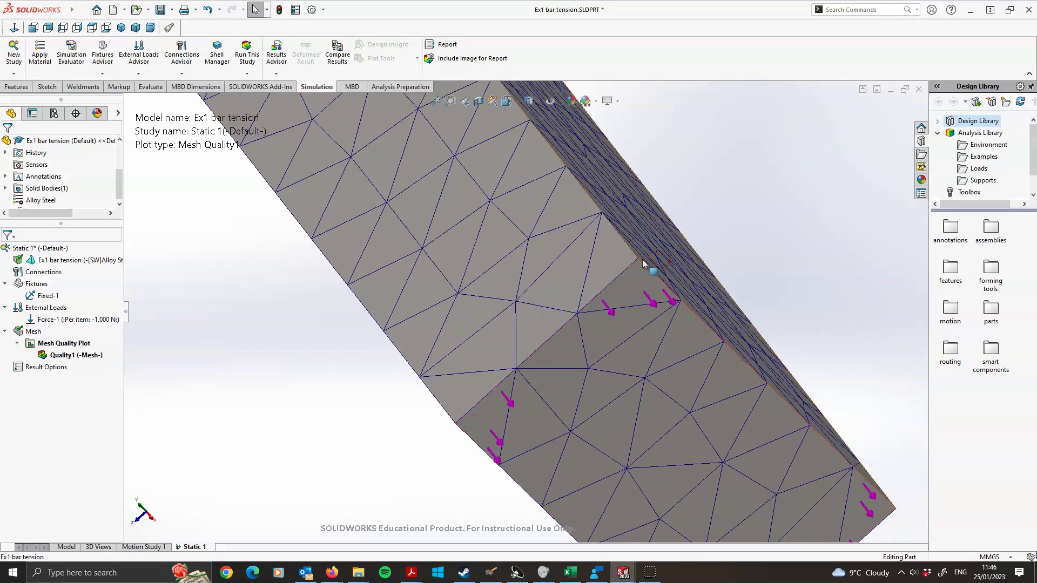
{"action": "scroll", "coordinate": [604, 274], "scroll_direction": "down", "scroll_amount": 6}
{"action": "scroll", "coordinate": [599, 274], "scroll_direction": "up", "scroll_amount": 8}
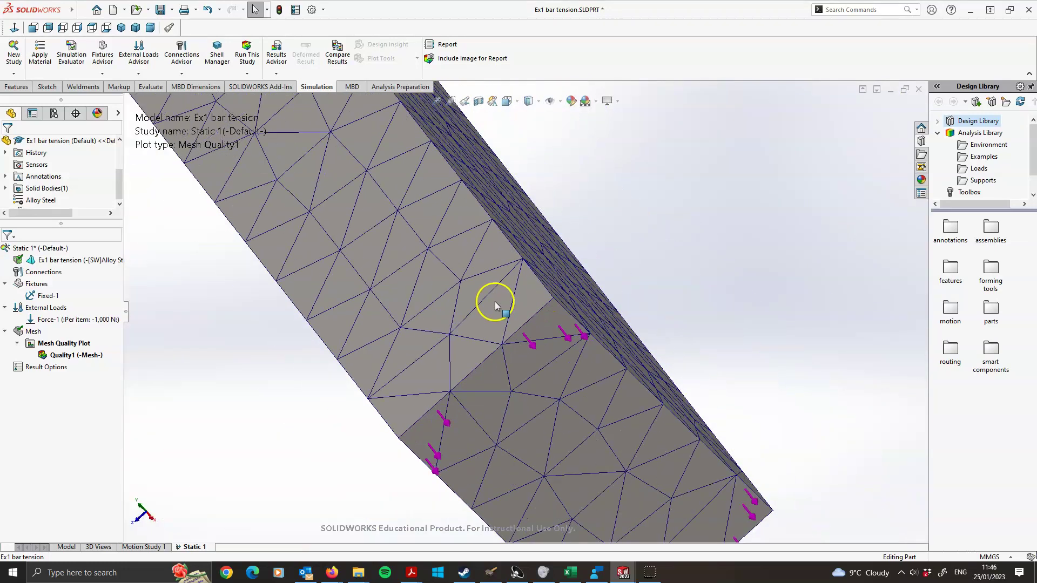
{"action": "middle_click_drag", "start_coordinate": [414, 304], "coordinate": [241, 296]}
{"action": "scroll", "coordinate": [384, 237], "scroll_direction": "up", "scroll_amount": 5}
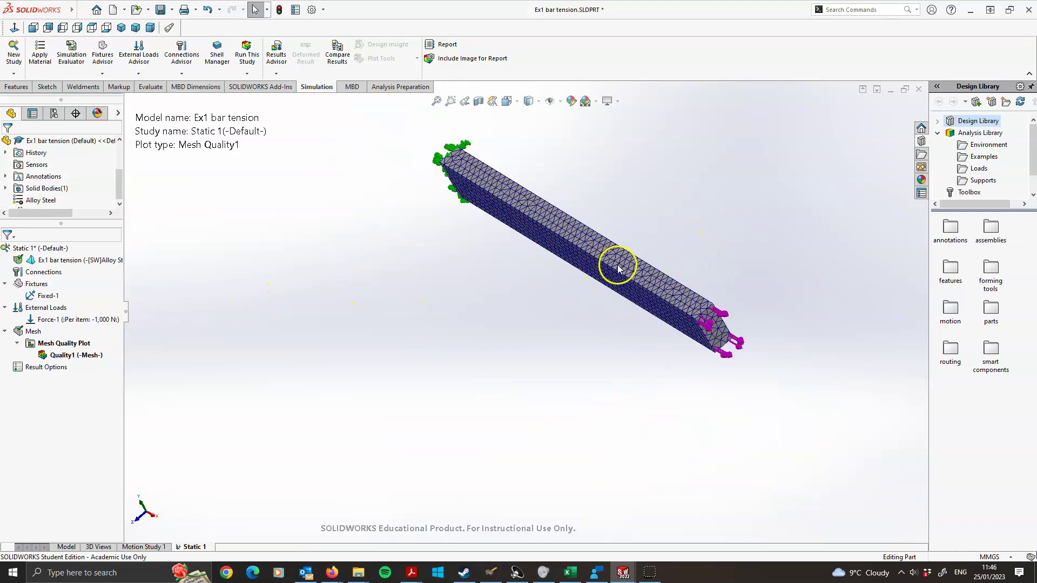
{"action": "scroll", "coordinate": [599, 270], "scroll_direction": "down", "scroll_amount": 4}
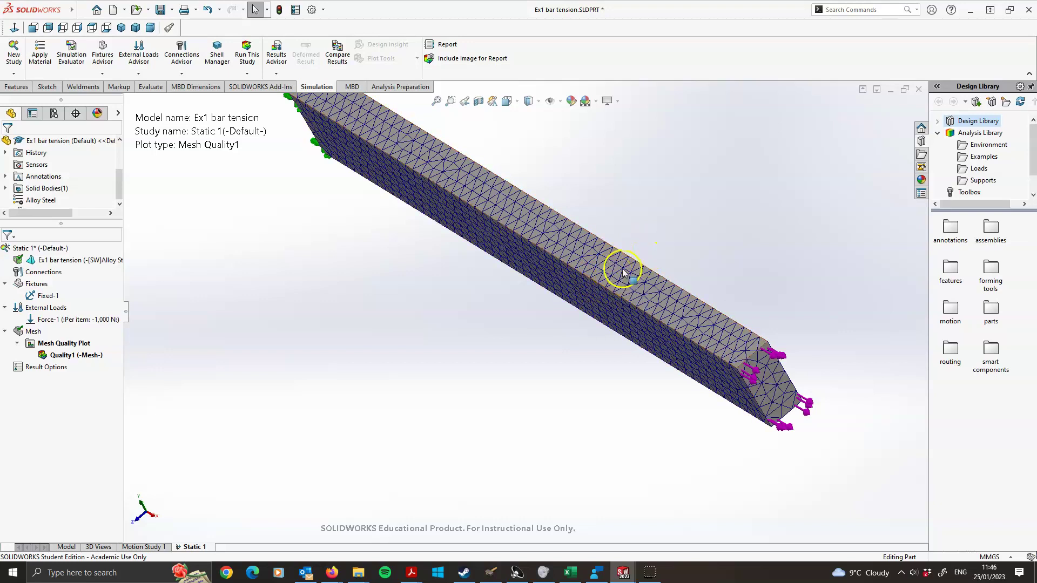
Open Mesh Details and read 14282 nodes and 8837 elements at 3.42111 mm element size
{"action": "right_click", "coordinate": [35, 332]}
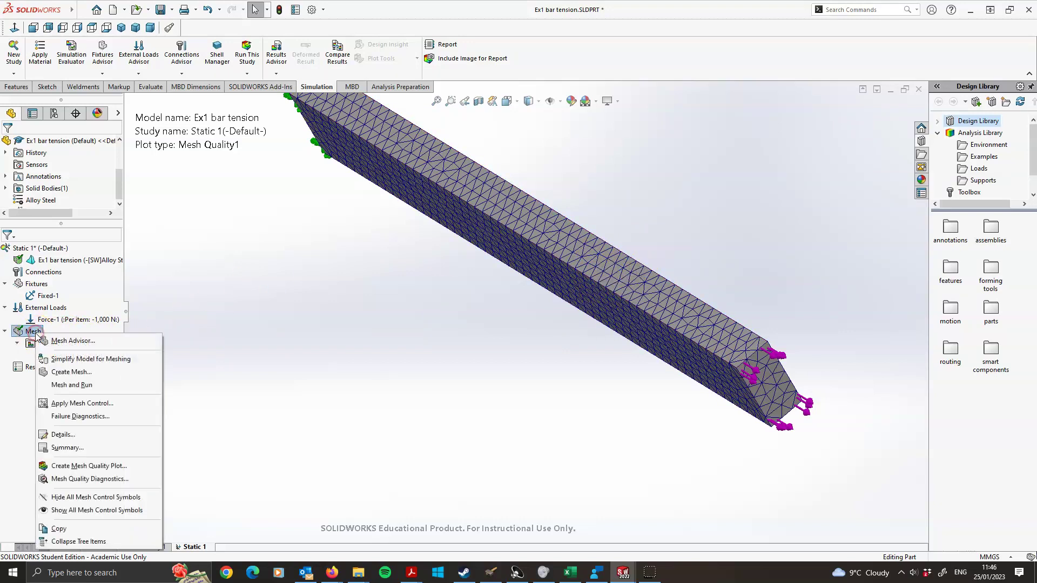
{"action": "left_click", "coordinate": [61, 435]}
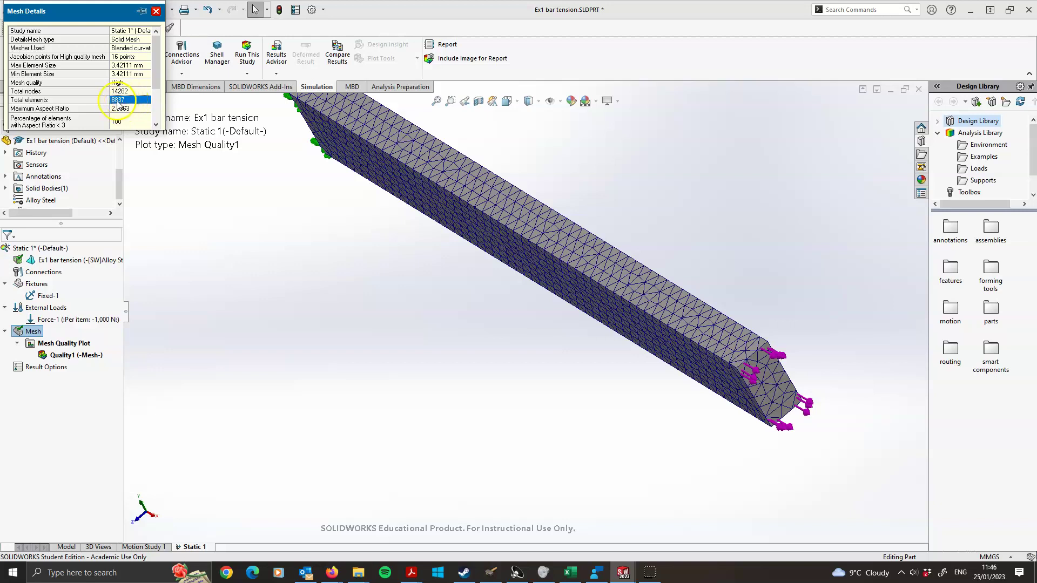
{"action": "left_click", "coordinate": [112, 93]}
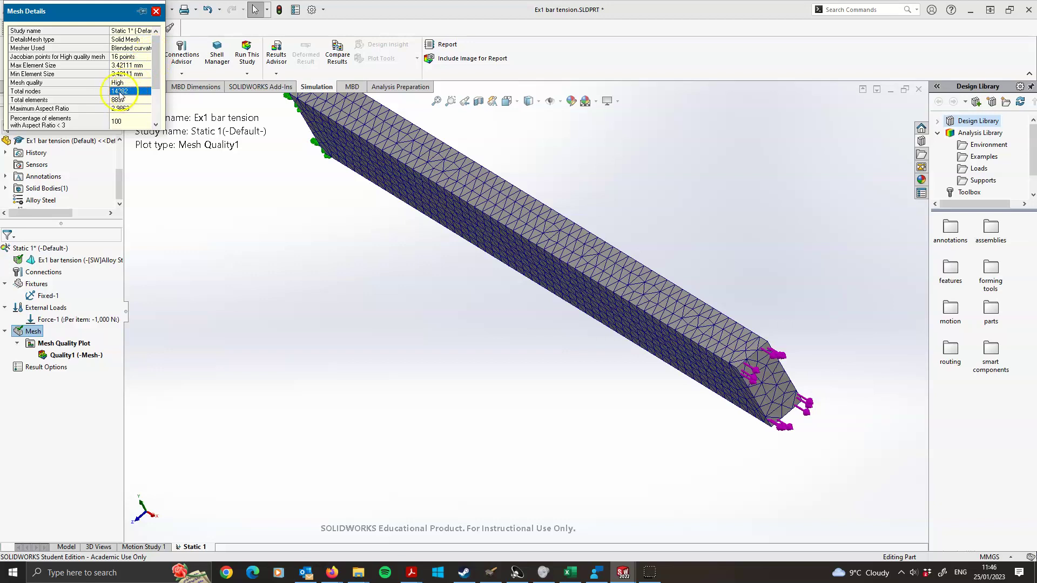
{"action": "scroll", "coordinate": [769, 325], "scroll_direction": "down", "scroll_amount": 10}
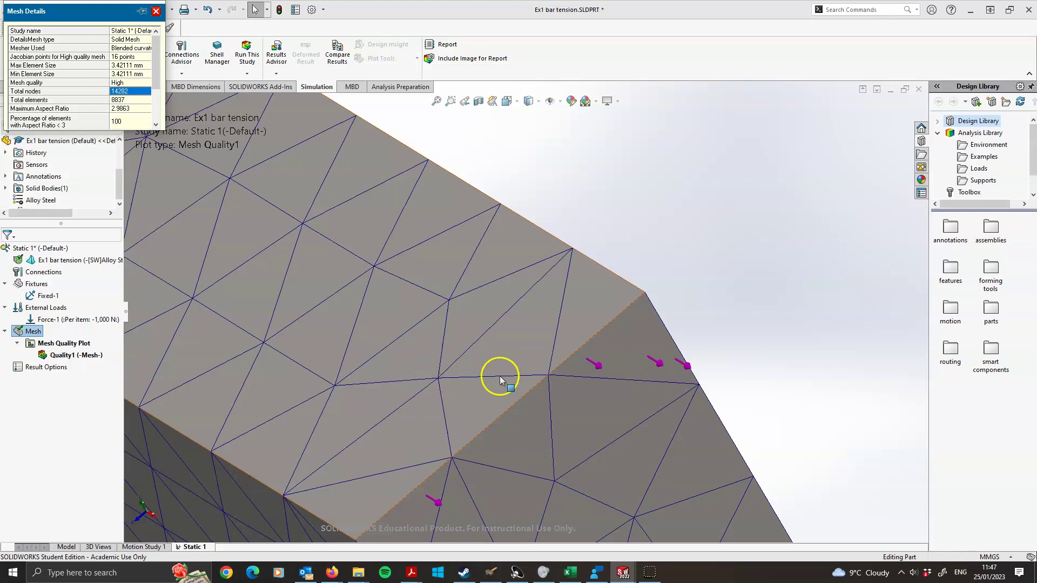
{"action": "scroll", "coordinate": [497, 380], "scroll_direction": "up", "scroll_amount": 1}
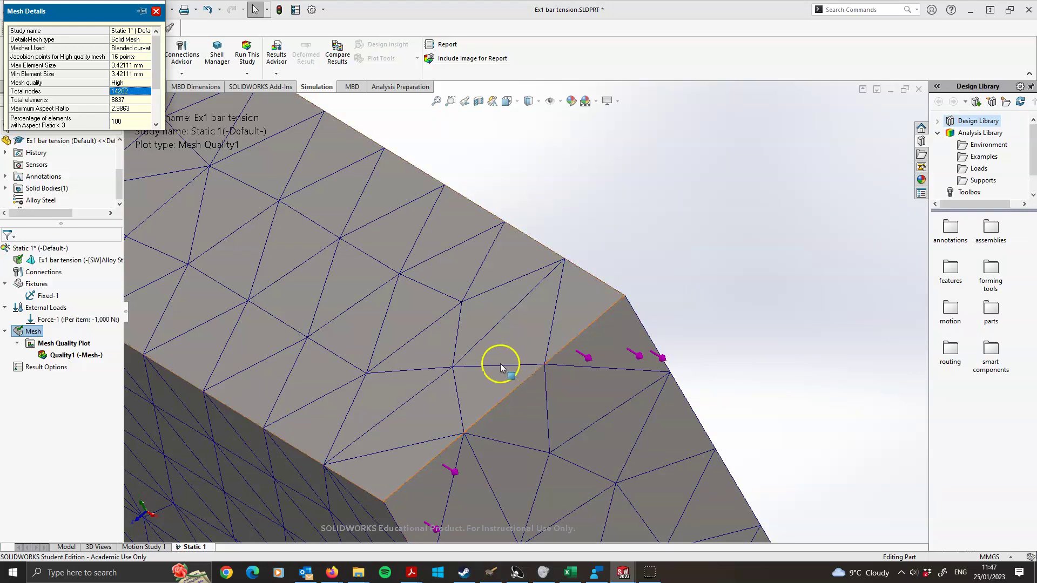
{"action": "scroll", "coordinate": [452, 345], "scroll_direction": "up", "scroll_amount": 5}
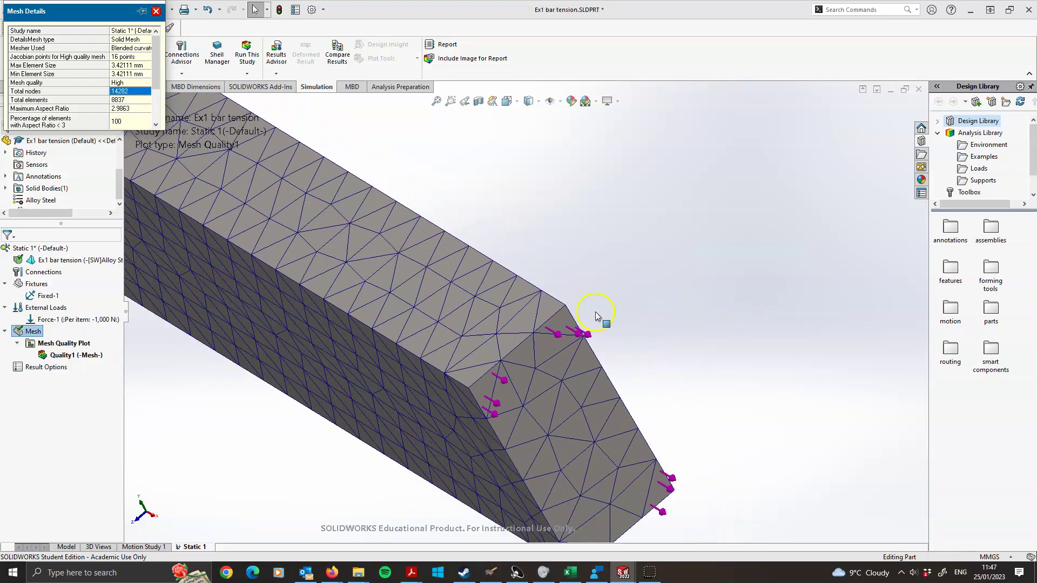
{"action": "scroll", "coordinate": [550, 320], "scroll_direction": "up", "scroll_amount": 3}
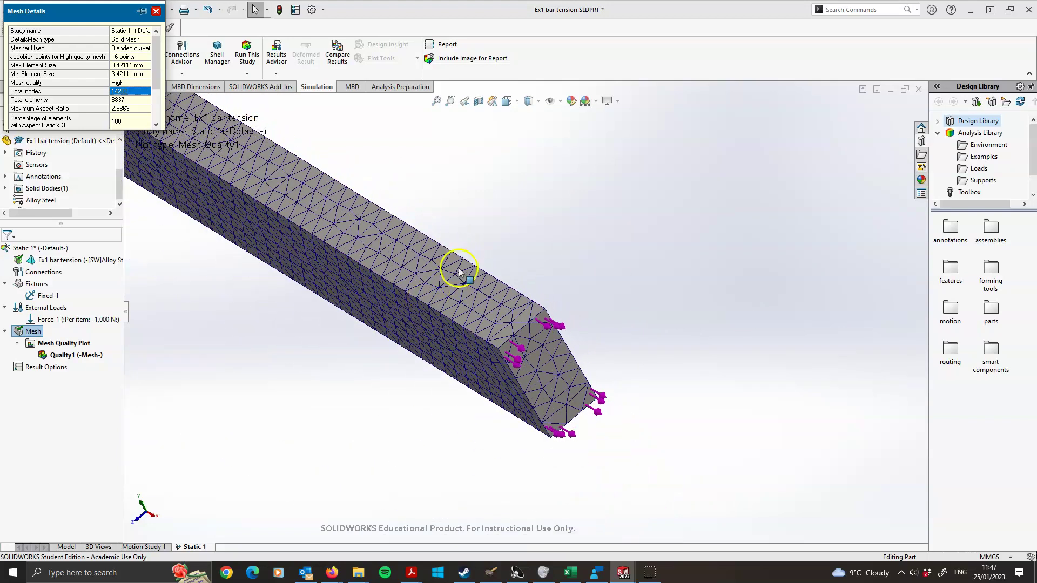
{"action": "scroll", "coordinate": [468, 284], "scroll_direction": "up", "scroll_amount": 4}
{"action": "scroll", "coordinate": [421, 237], "scroll_direction": "down", "scroll_amount": 2}
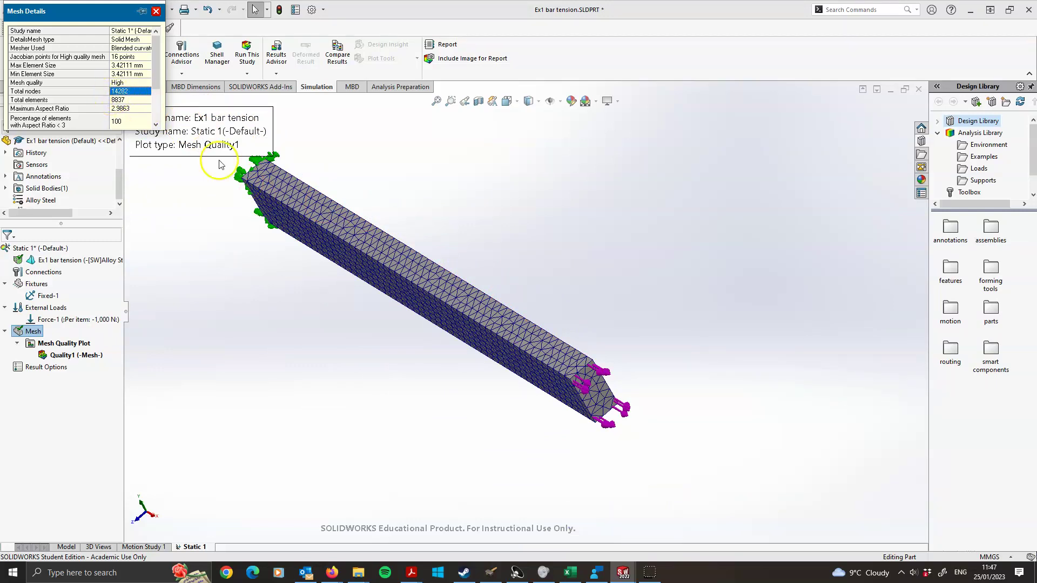
{"action": "left_click", "coordinate": [156, 11]}
Recreate the mesh with the density slider moved toward Fine, giving 2.095 mm elements
{"action": "right_click", "coordinate": [34, 331]}
{"action": "left_click", "coordinate": [69, 373]}
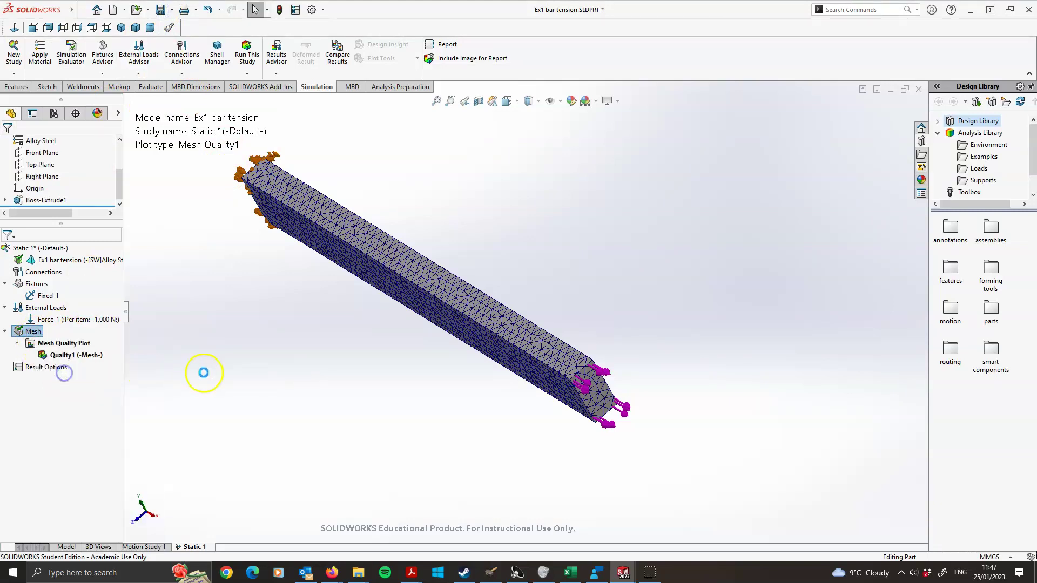
{"action": "left_click_drag", "start_coordinate": [68, 199], "coordinate": [74, 205]}
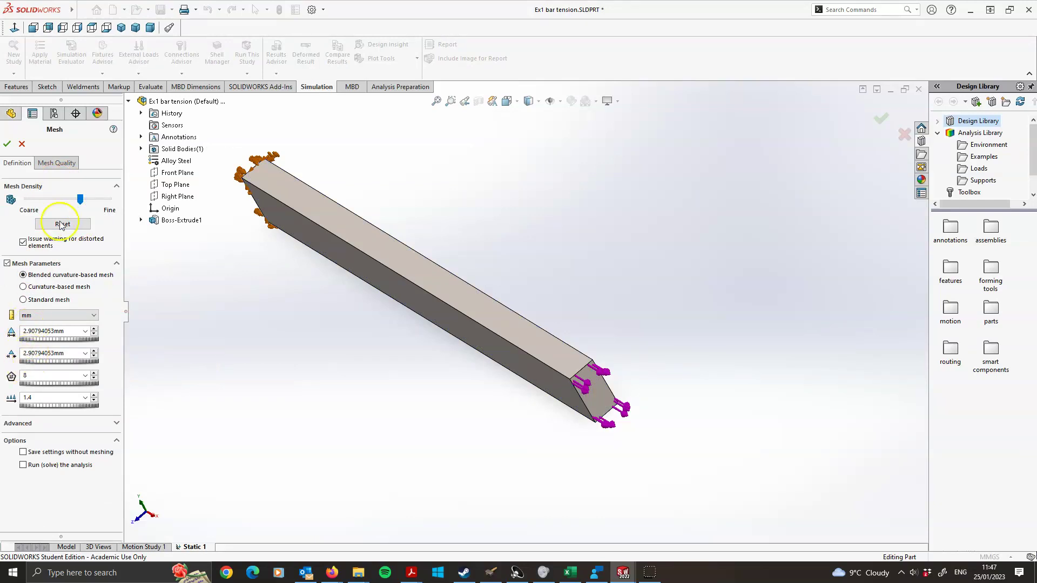
{"action": "left_click", "coordinate": [82, 201]}
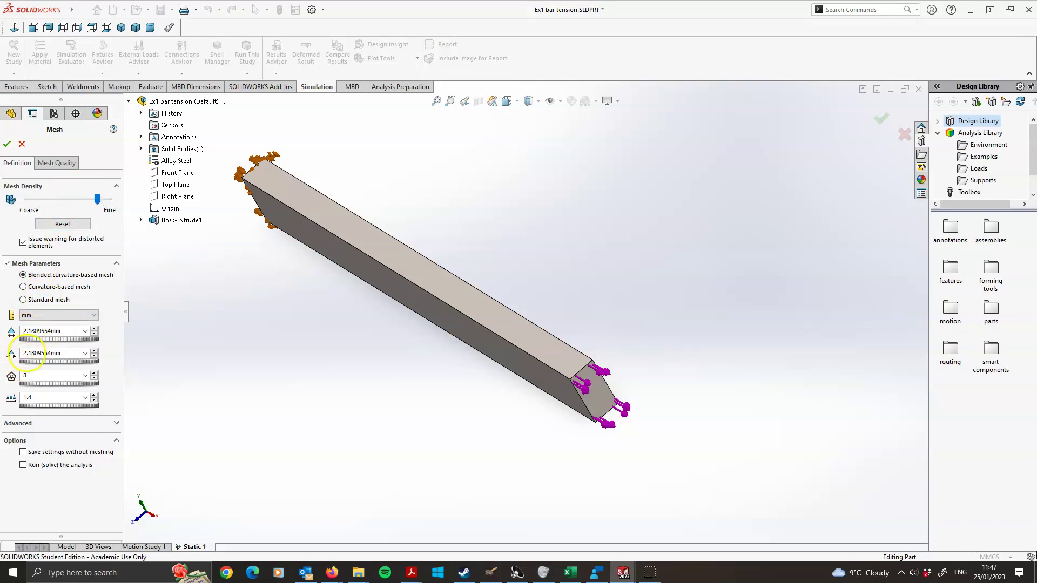
{"action": "left_click", "coordinate": [99, 201]}
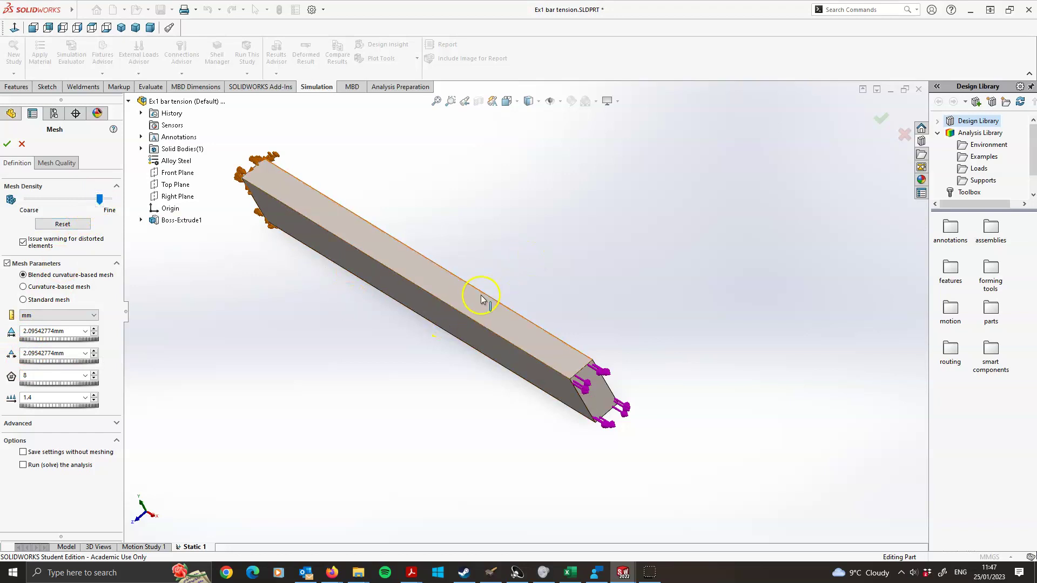
{"action": "left_click", "coordinate": [452, 321]}
{"action": "middle_click_drag", "start_coordinate": [452, 319], "coordinate": [488, 322]}
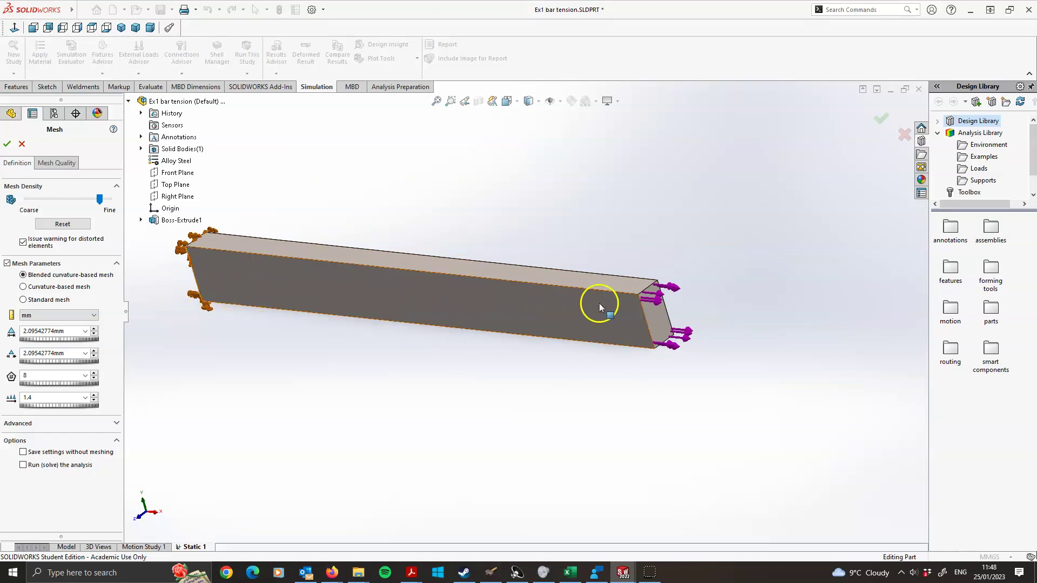
{"action": "left_click", "coordinate": [7, 144]}
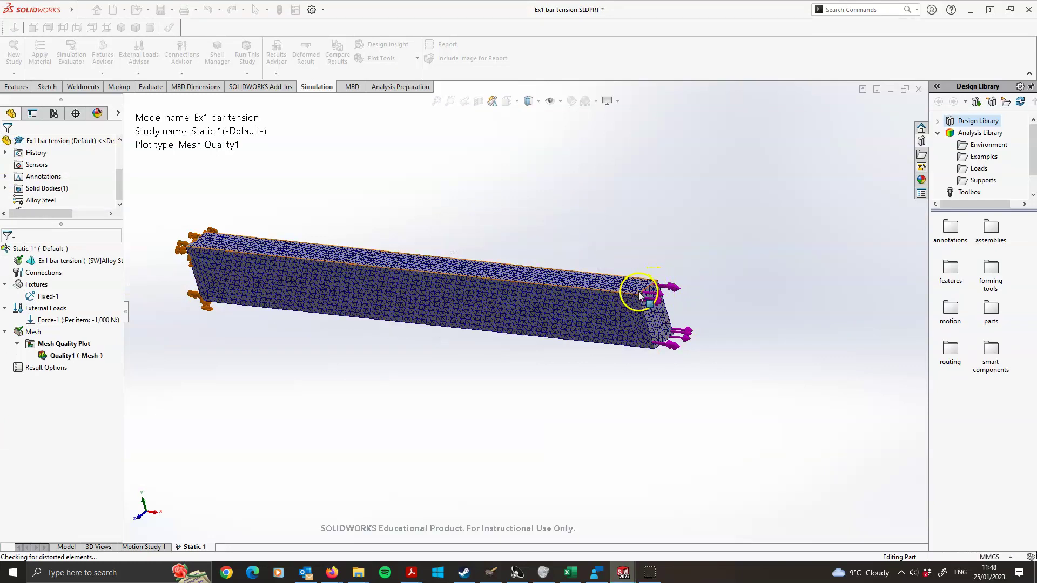
{"action": "scroll", "coordinate": [641, 291], "scroll_direction": "down", "scroll_amount": 6}
{"action": "scroll", "coordinate": [604, 289], "scroll_direction": "up", "scroll_amount": 5}
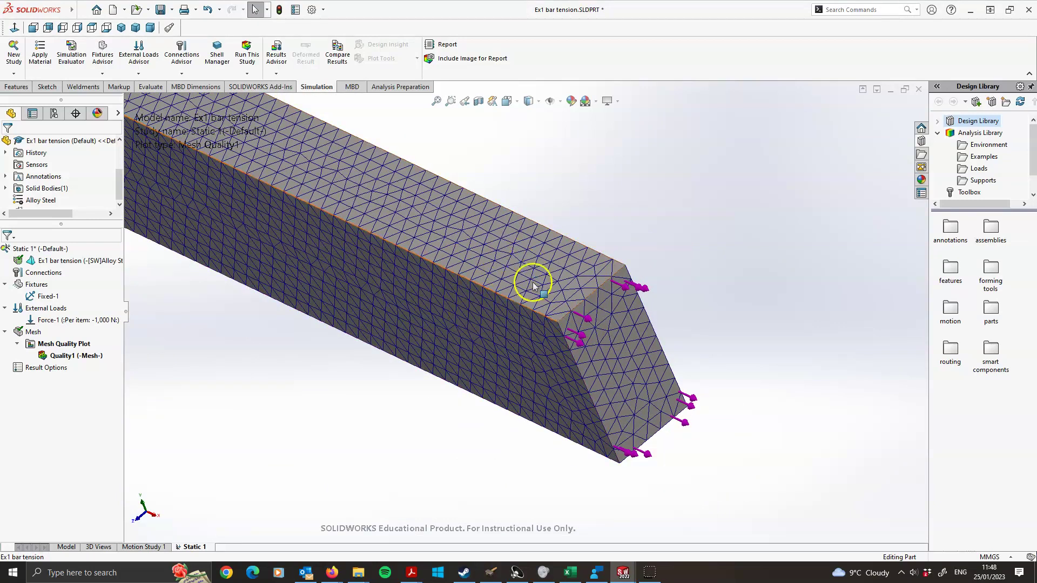
{"action": "left_click", "coordinate": [519, 244]}
{"action": "right_click", "coordinate": [21, 334]}
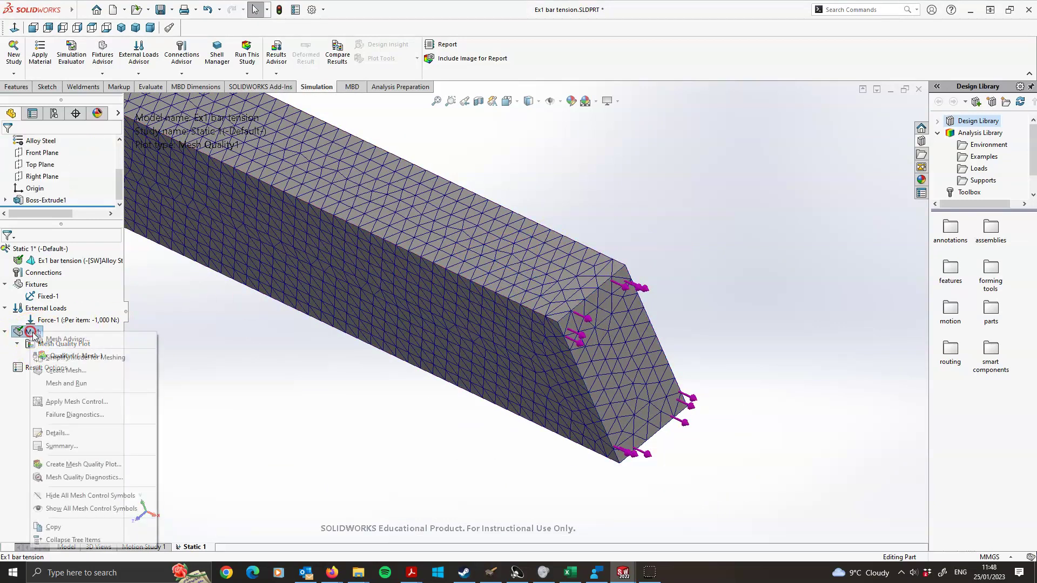
{"action": "left_click", "coordinate": [54, 430]}
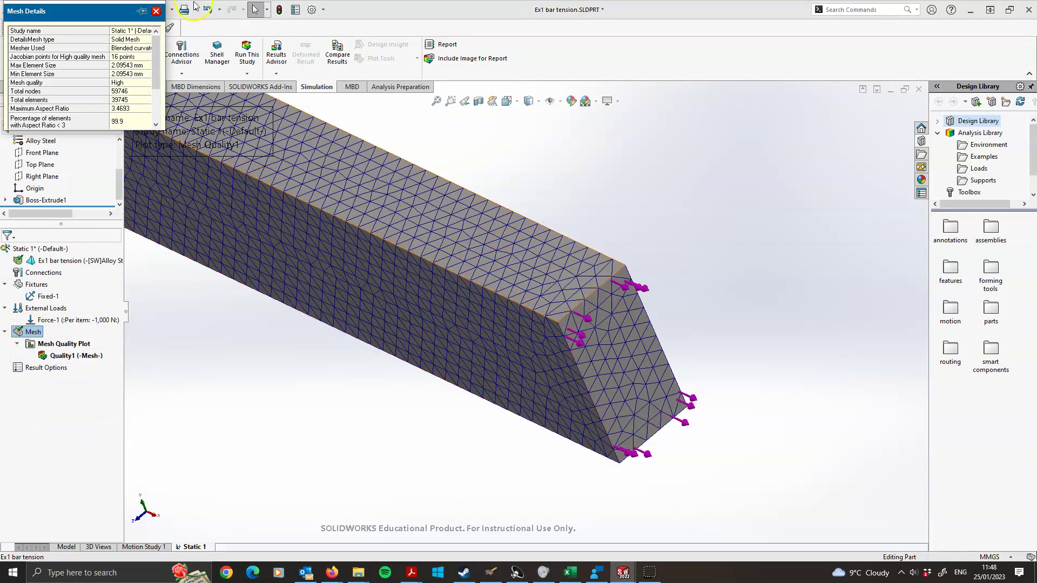
{"action": "left_click", "coordinate": [120, 101]}
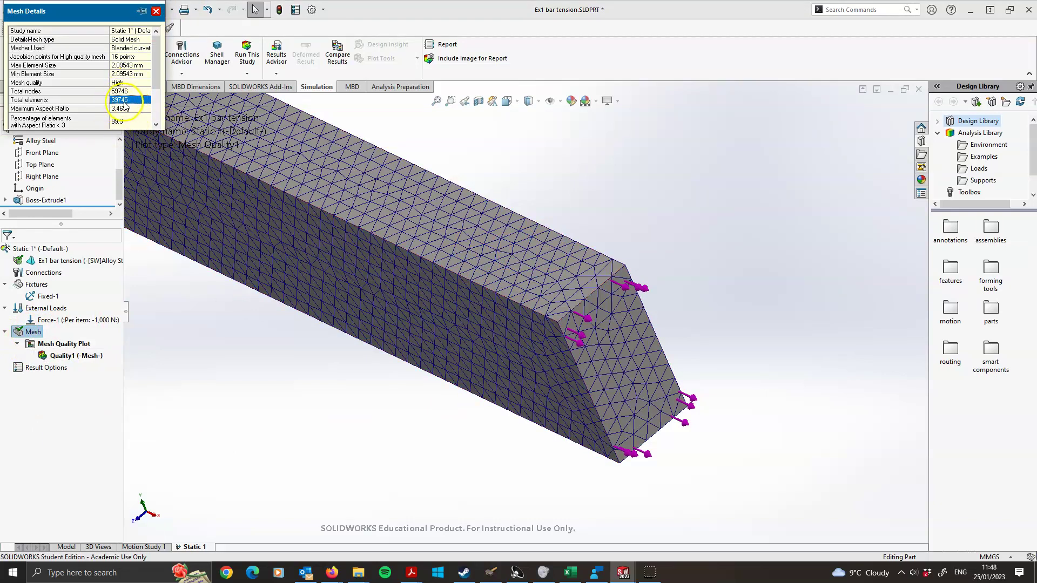
{"action": "left_click", "coordinate": [121, 91]}
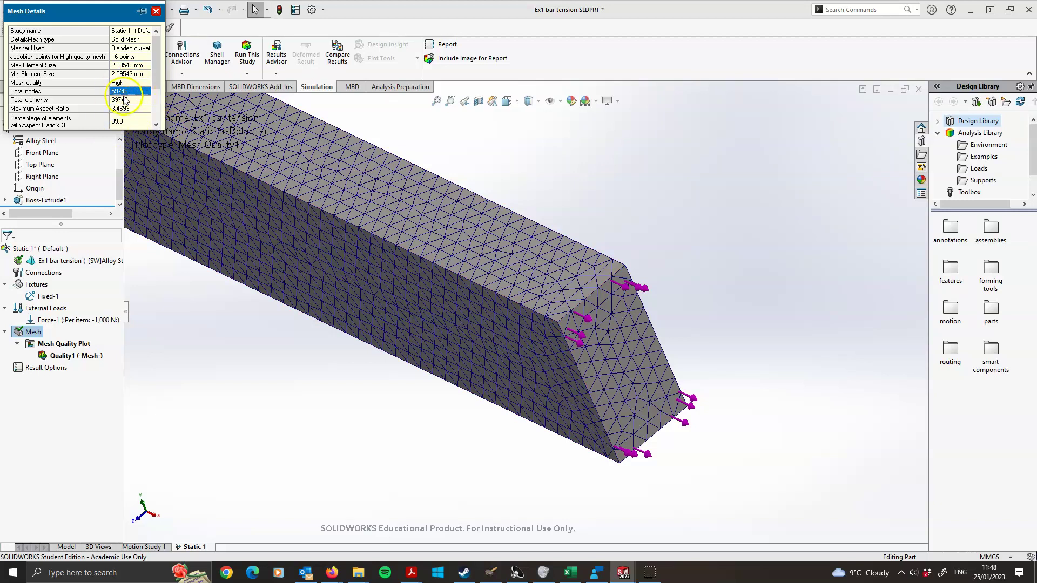
{"action": "scroll", "coordinate": [497, 241], "scroll_direction": "up", "scroll_amount": 2}
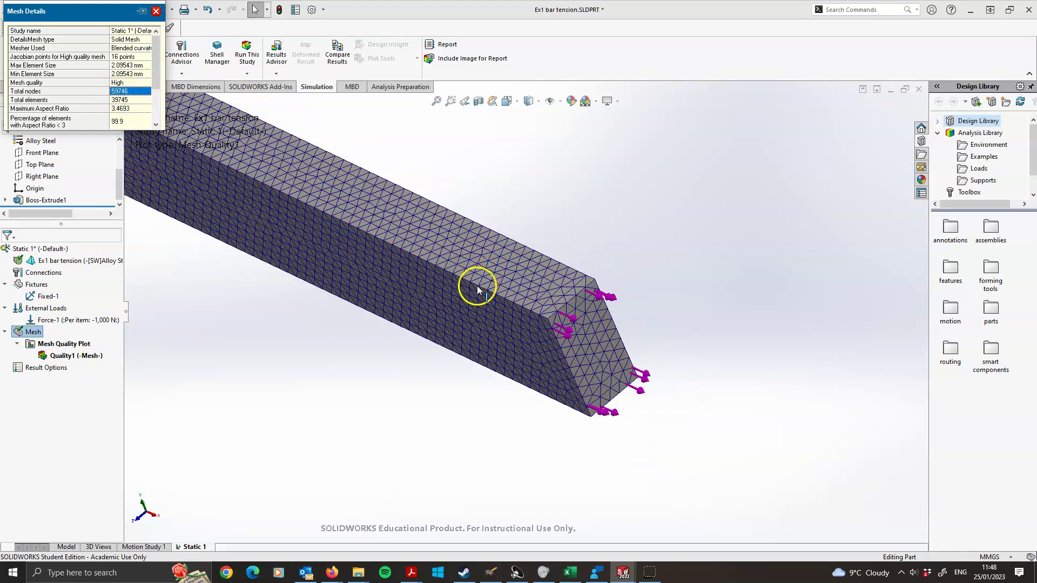
{"action": "left_click", "coordinate": [139, 100]}
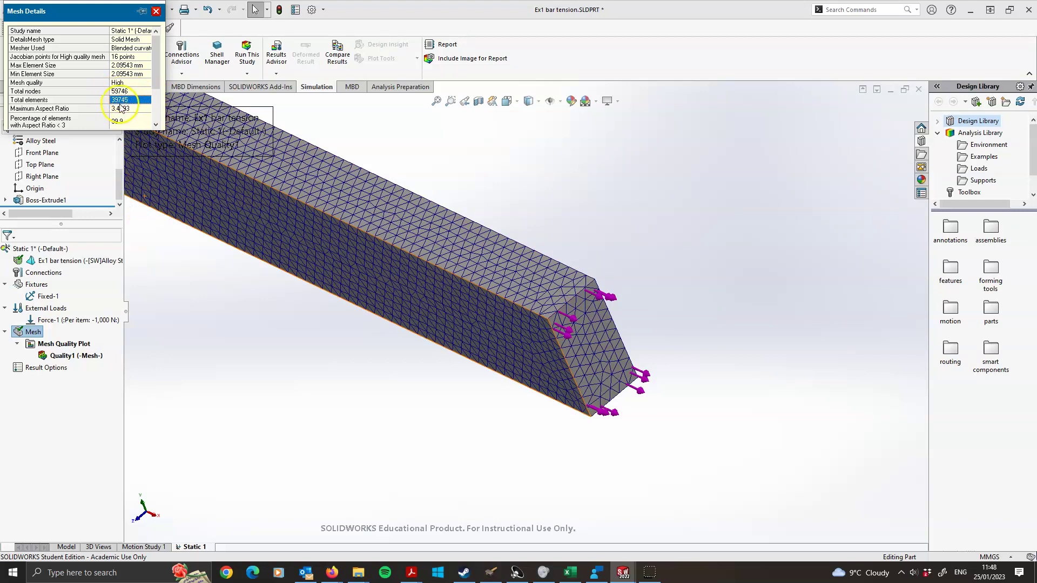
{"action": "left_click", "coordinate": [124, 91]}
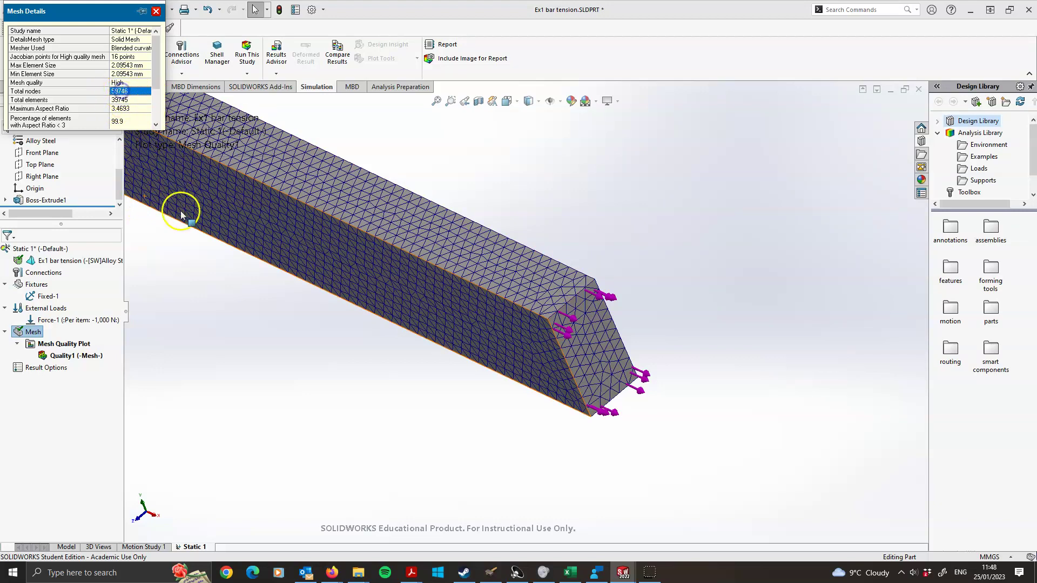
{"action": "left_click", "coordinate": [290, 304]}
{"action": "right_click", "coordinate": [229, 287]}
{"action": "left_click", "coordinate": [207, 273]}
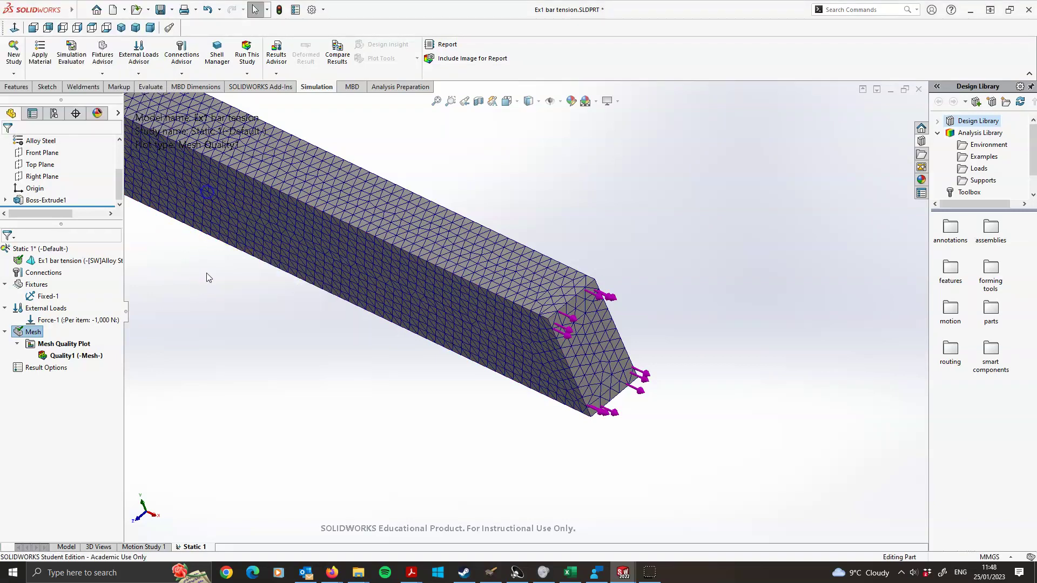
{"action": "key", "text": "f"}
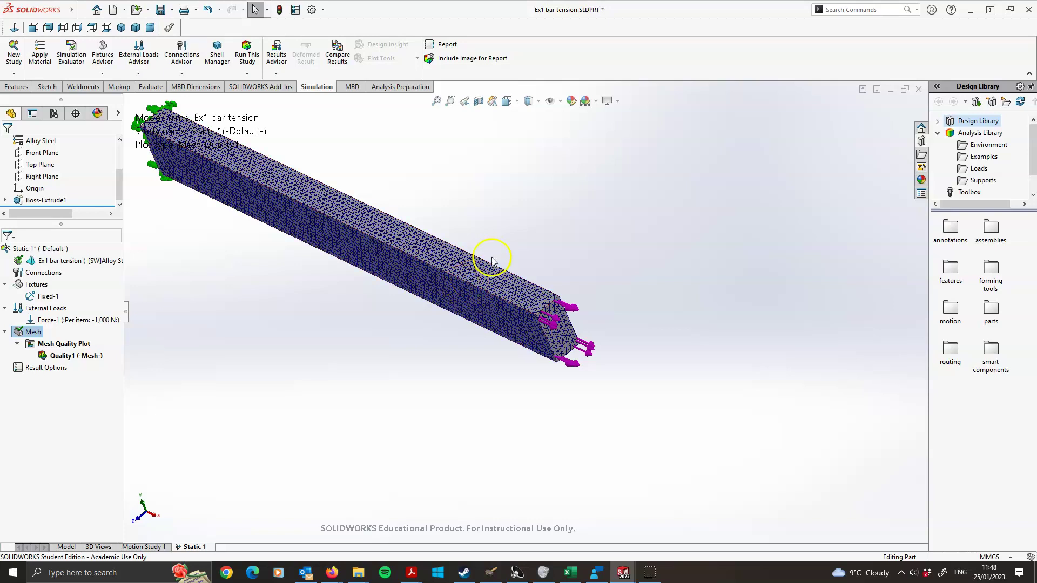
{"action": "scroll", "coordinate": [478, 279], "scroll_direction": "up", "scroll_amount": 2}
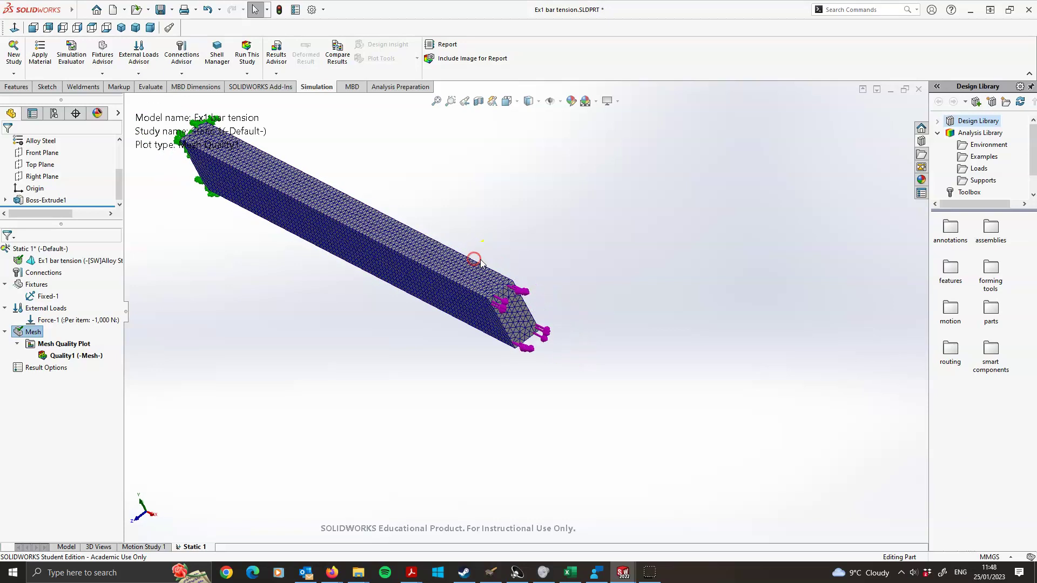
{"action": "scroll", "coordinate": [475, 222], "scroll_direction": "down", "scroll_amount": 2}
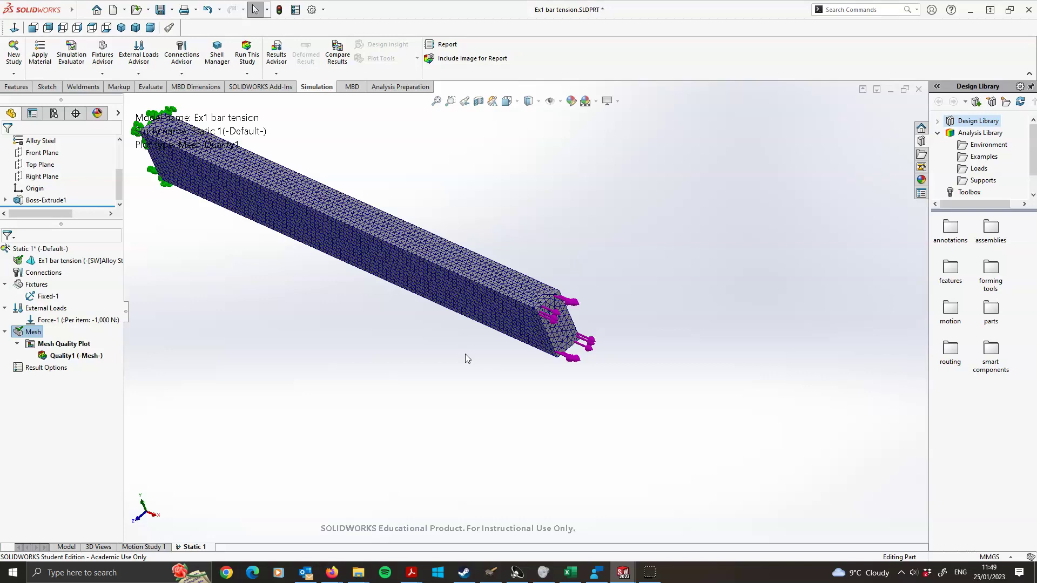
{"action": "right_click", "coordinate": [37, 333]}
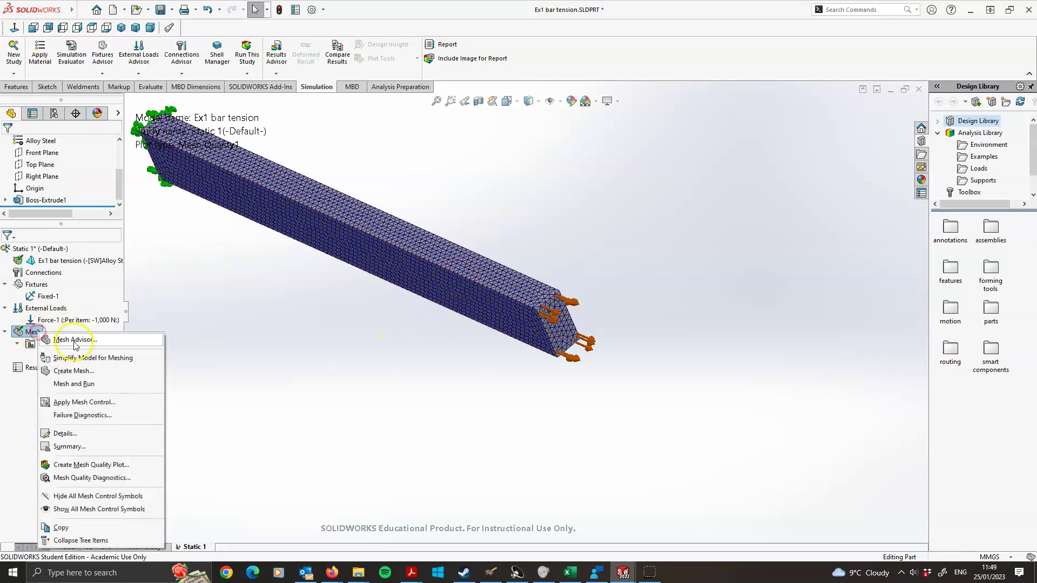
{"action": "left_click", "coordinate": [78, 373]}
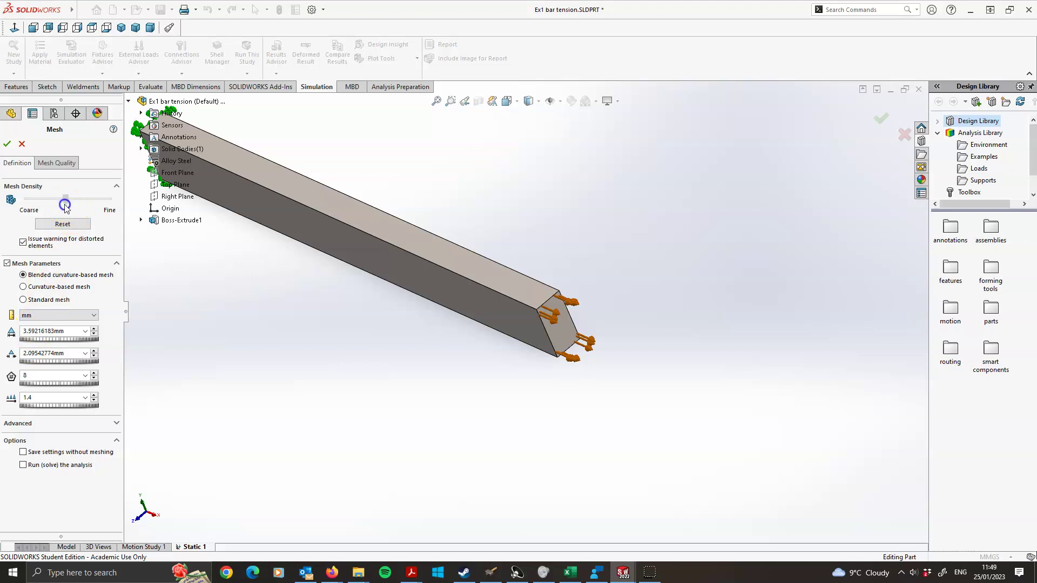
{"action": "left_click", "coordinate": [7, 143]}
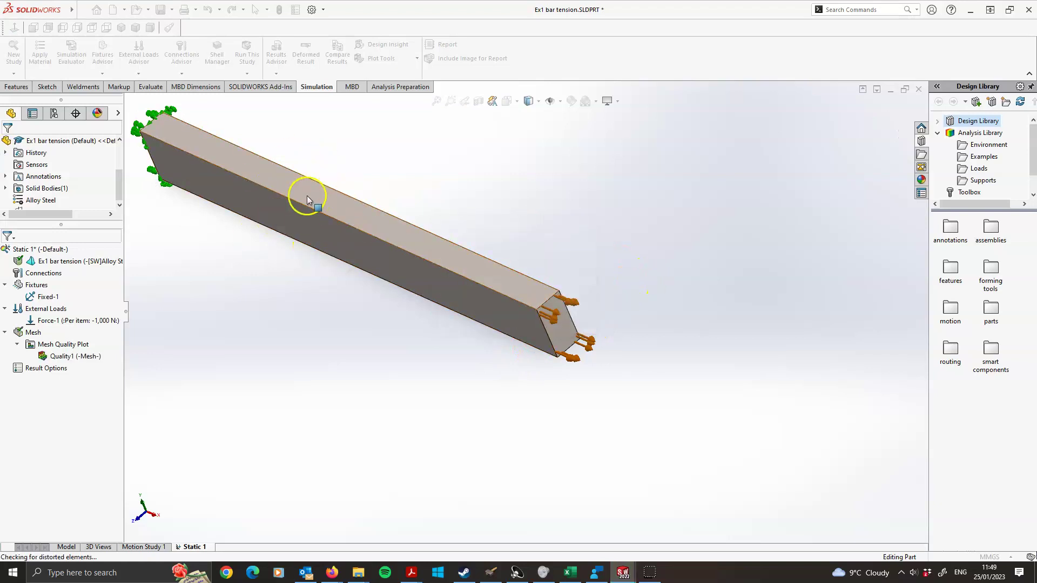
{"action": "scroll", "coordinate": [498, 229], "scroll_direction": "up", "scroll_amount": 4}
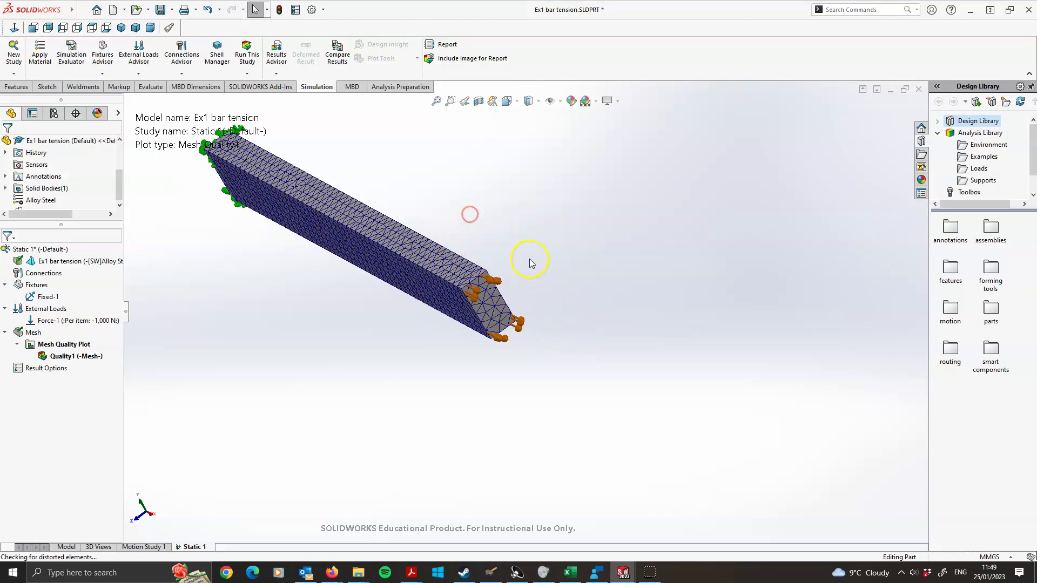
{"action": "middle_click_drag", "start_coordinate": [305, 285], "coordinate": [364, 291]}
{"action": "middle_click_drag", "start_coordinate": [232, 234], "coordinate": [264, 236]}
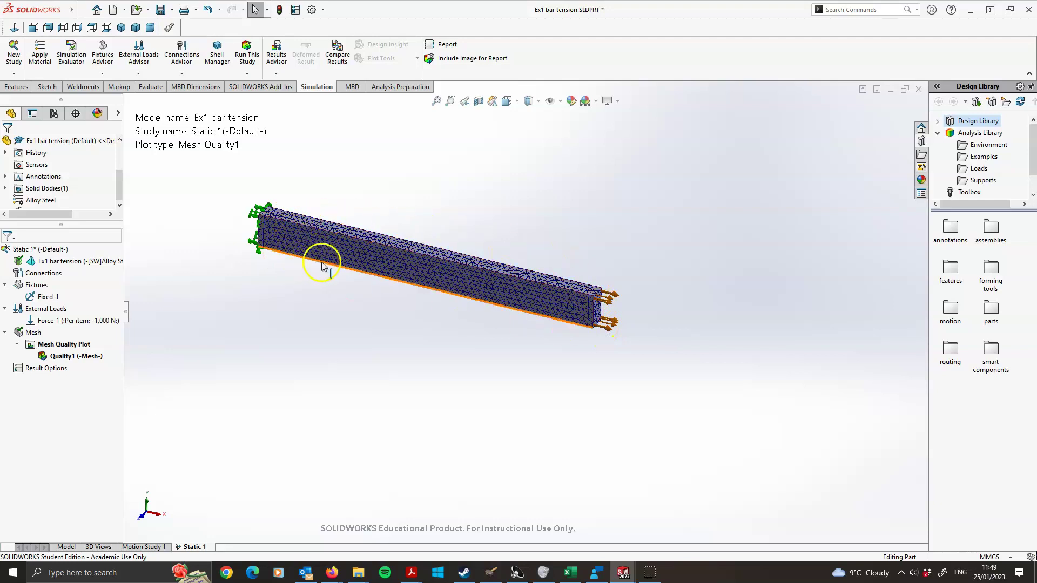
{"action": "scroll", "coordinate": [296, 233], "scroll_direction": "down", "scroll_amount": 5}
{"action": "scroll", "coordinate": [377, 226], "scroll_direction": "down", "scroll_amount": 3}
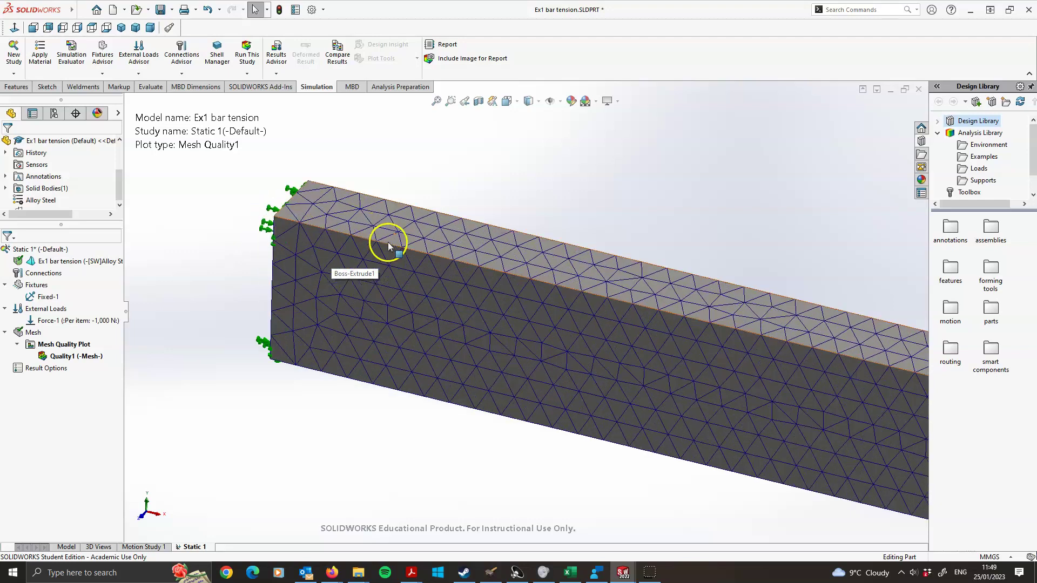
{"action": "middle_click_drag", "start_coordinate": [373, 240], "coordinate": [315, 264]}
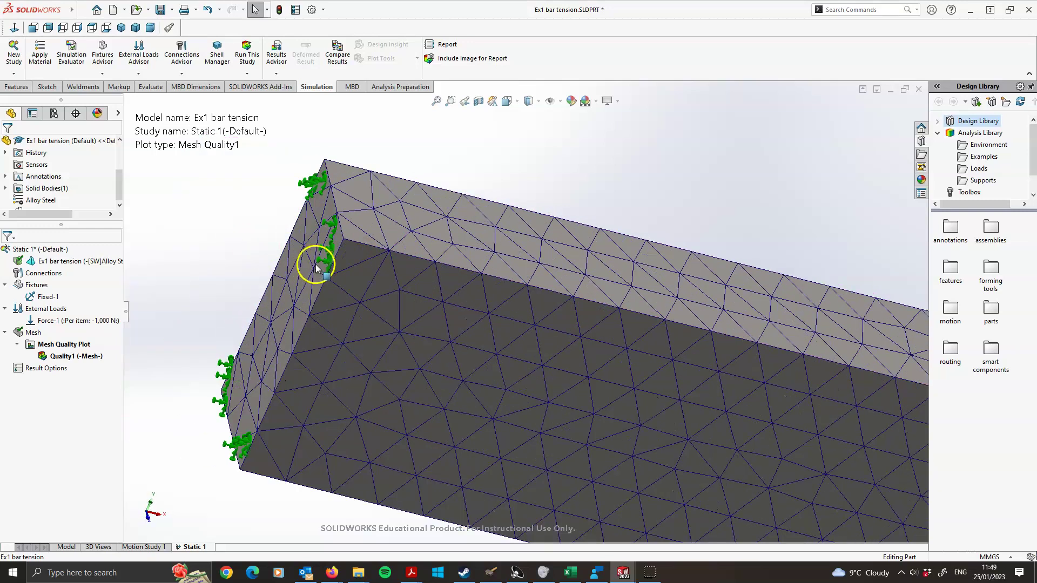
{"action": "left_click", "coordinate": [46, 297]}
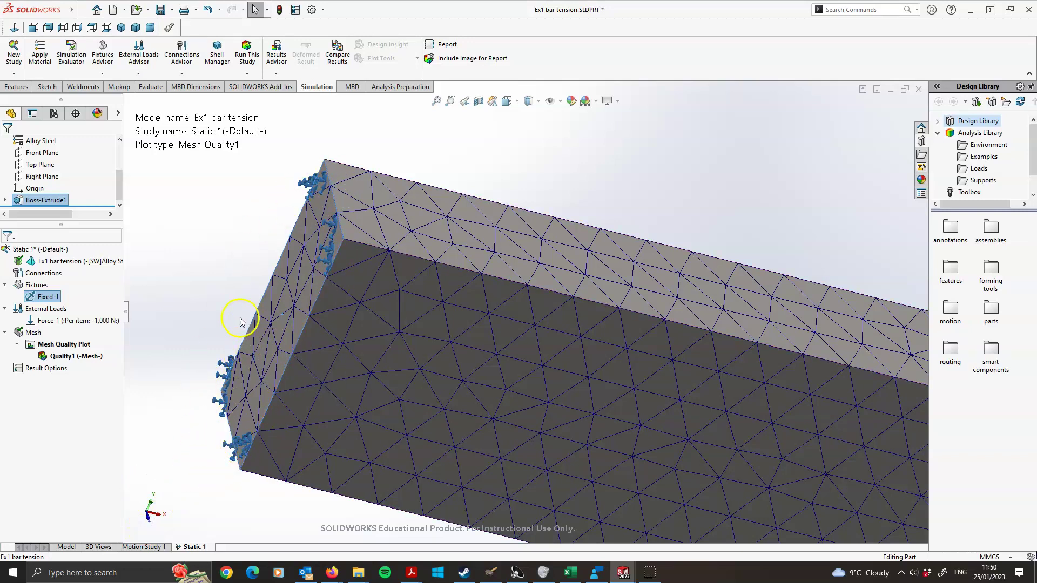
{"action": "key", "text": "z"}
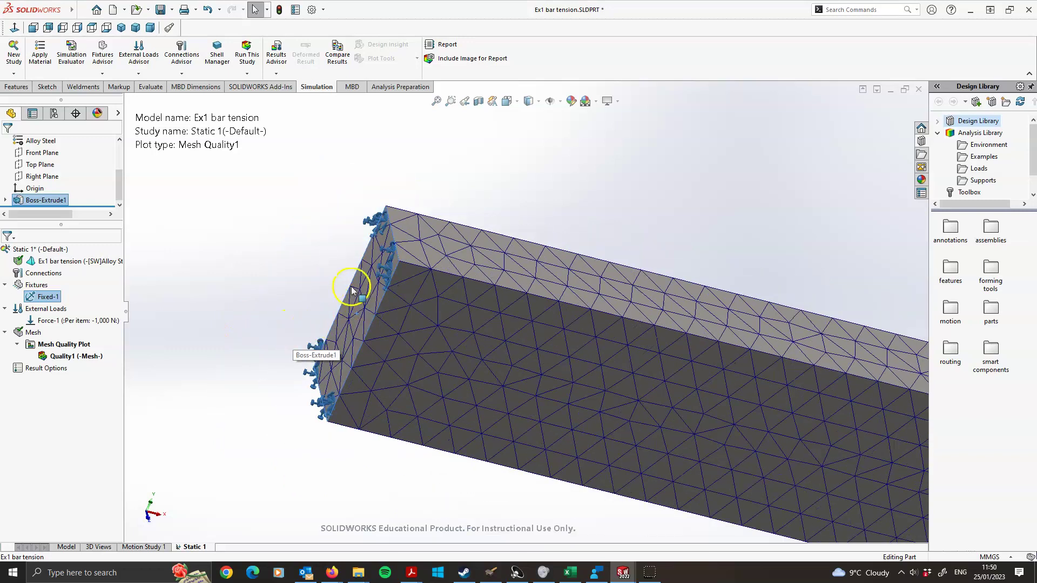
{"action": "key", "text": "z"}
{"action": "key", "text": "z"}
{"action": "key", "text": "z"}
{"action": "key", "text": "z"}
{"action": "key", "text": "z"}
{"action": "key", "text": "z"}
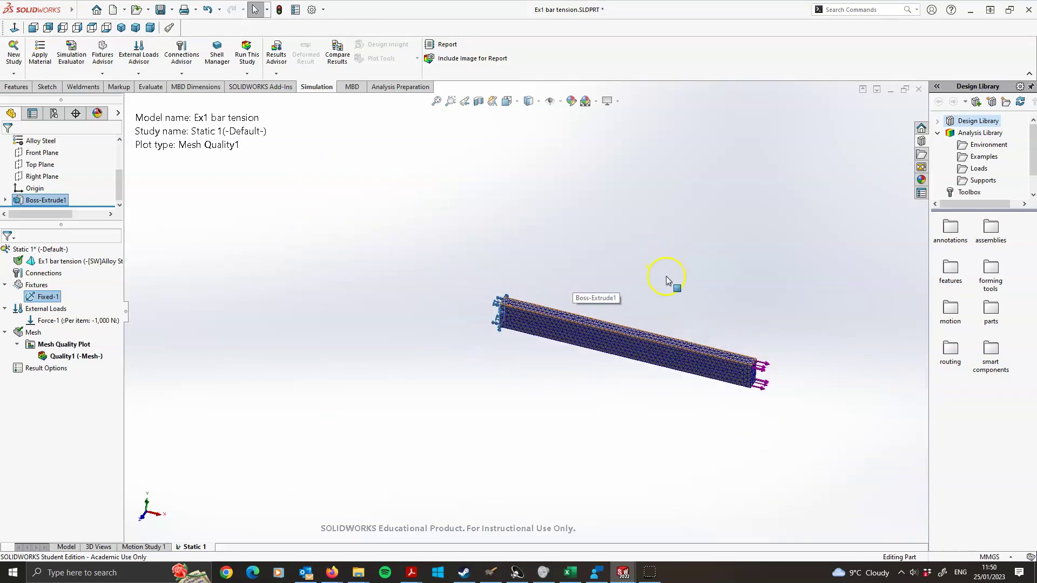
{"action": "scroll", "coordinate": [702, 335], "scroll_direction": "down", "scroll_amount": 5}
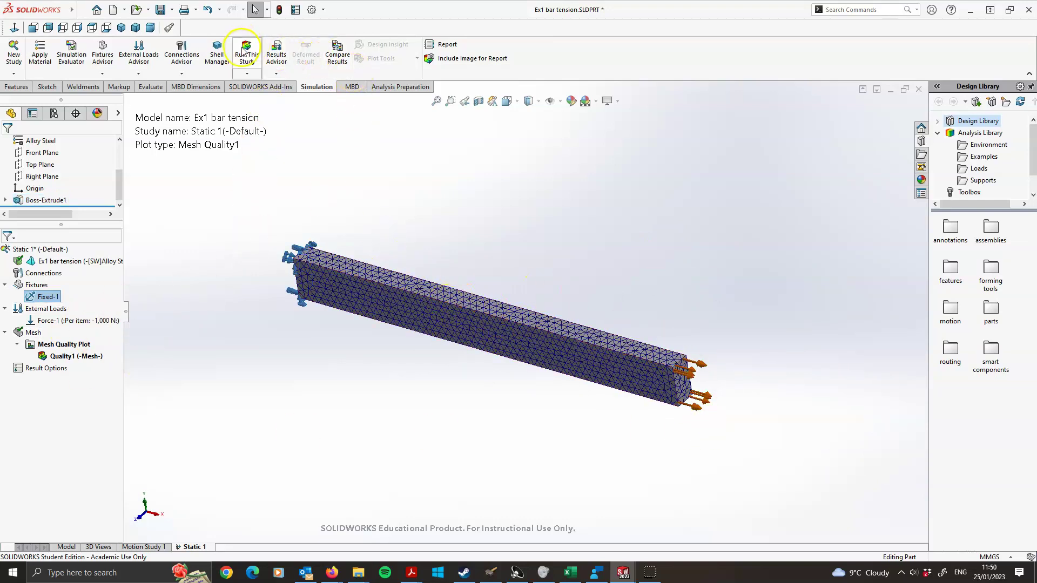
Run Static 1 and show the Displacement1 plot, peaking at 4.753e-03 mm
{"action": "right_click", "coordinate": [48, 249]}
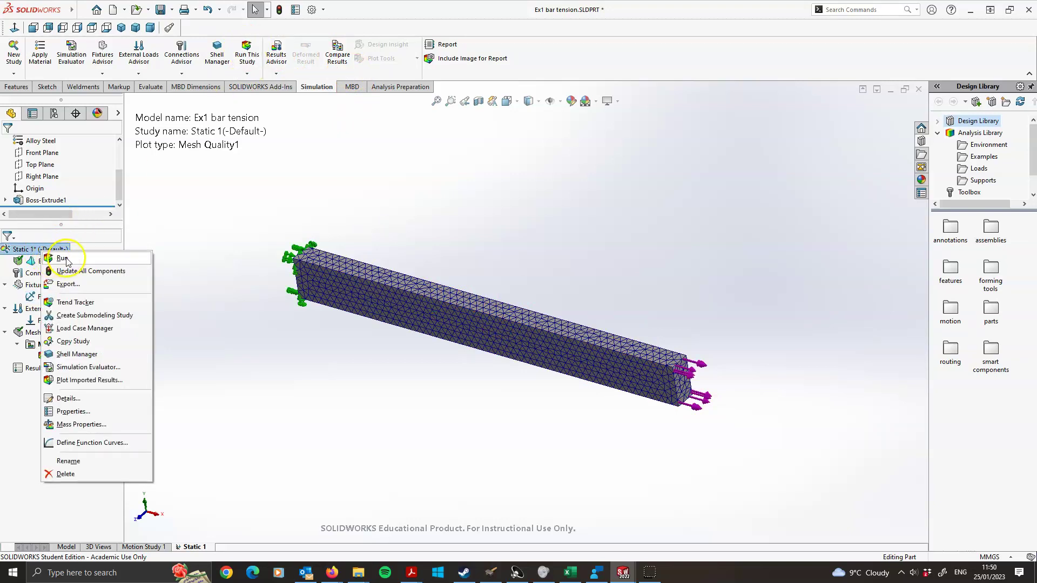
{"action": "left_click", "coordinate": [64, 259]}
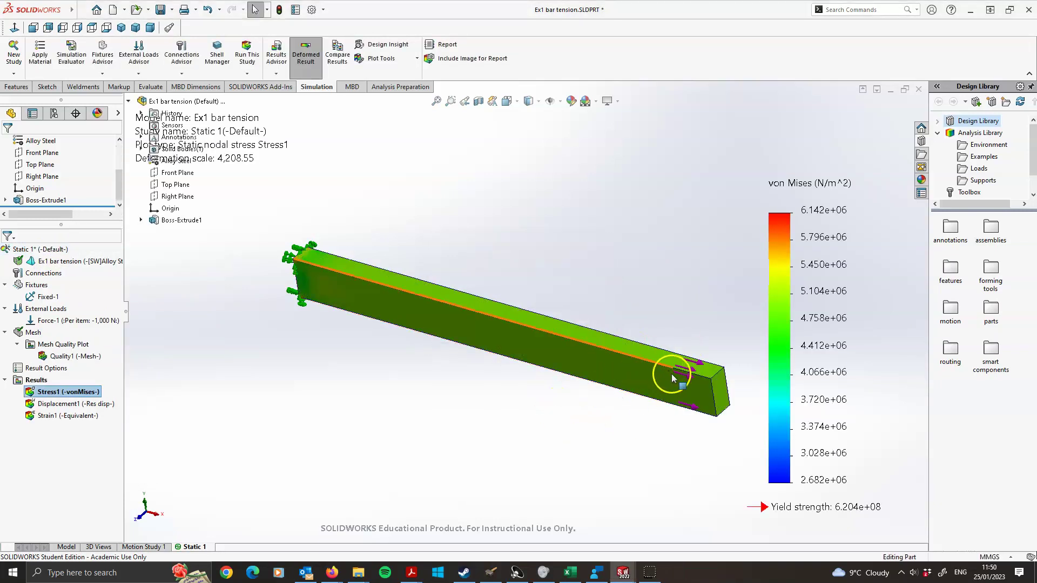
{"action": "scroll", "coordinate": [676, 376], "scroll_direction": "up", "scroll_amount": 2}
{"action": "scroll", "coordinate": [623, 348], "scroll_direction": "down", "scroll_amount": 1}
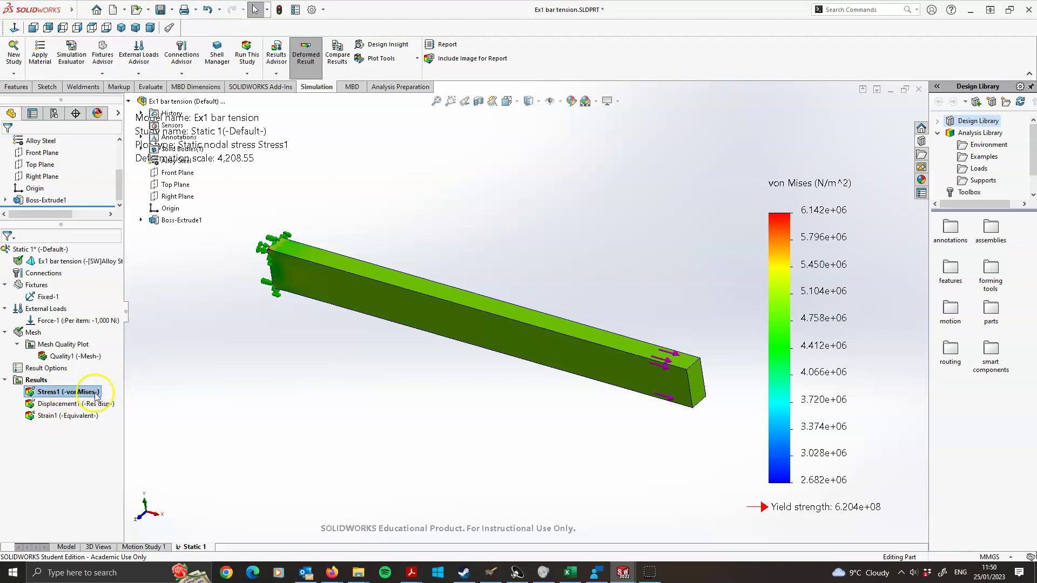
{"action": "double_click", "coordinate": [80, 405]}
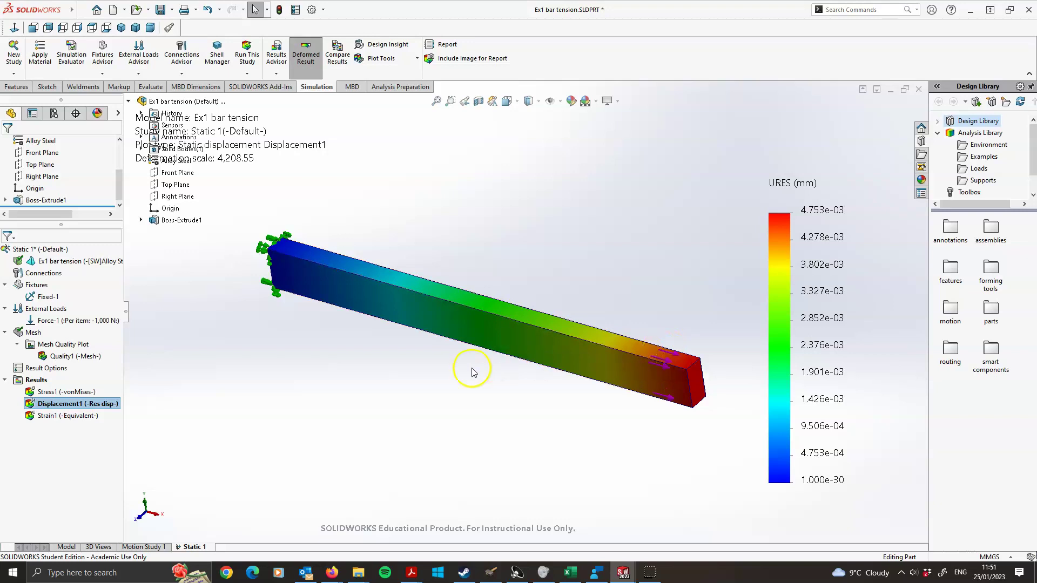
Toggle Deformed Result off and on to compare the bar's shapes
{"action": "left_click", "coordinate": [316, 69]}
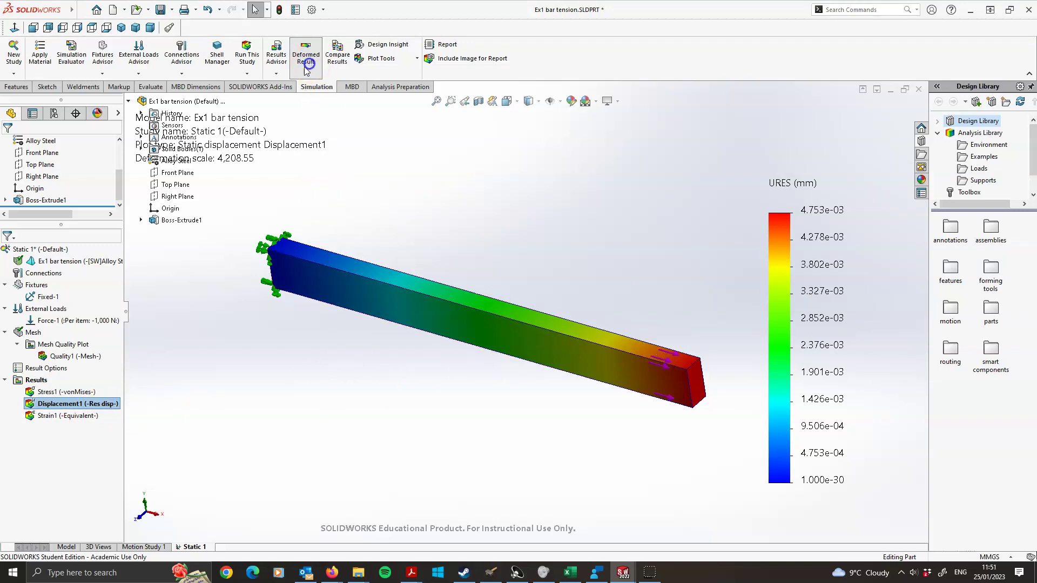
{"action": "left_click", "coordinate": [306, 66]}
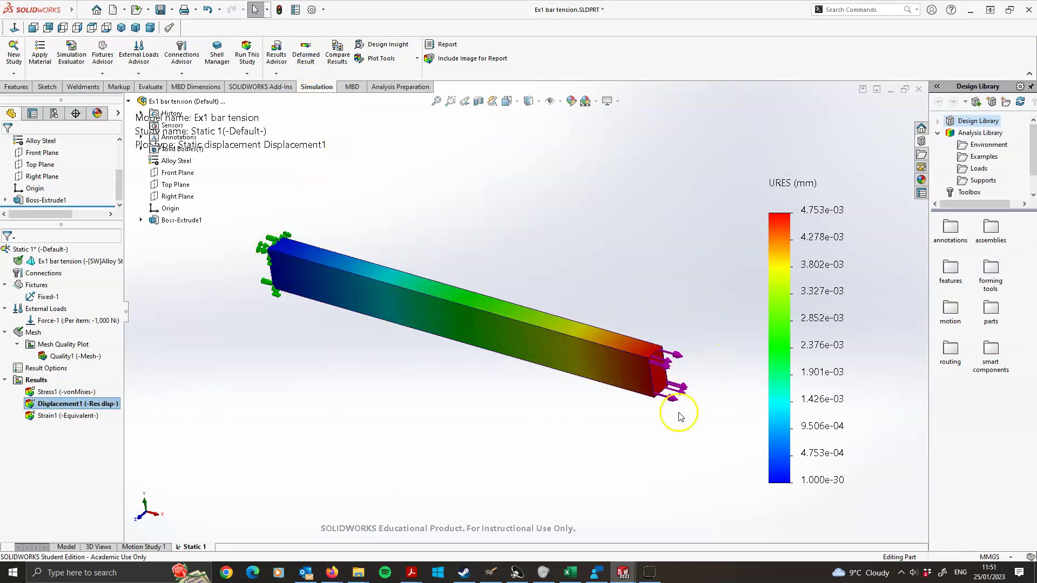
{"action": "left_click", "coordinate": [307, 61]}
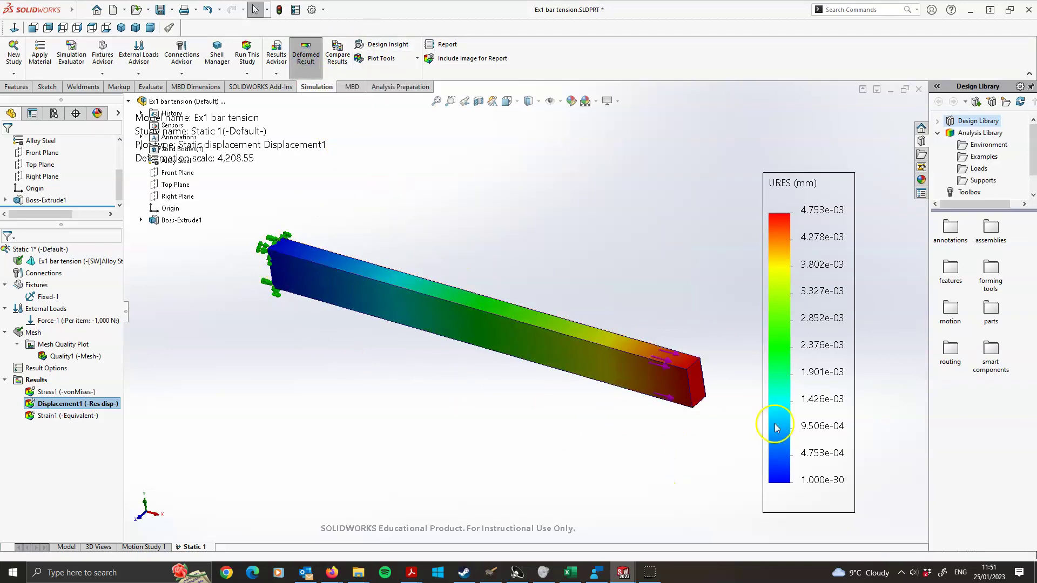
{"action": "scroll", "coordinate": [636, 357], "scroll_direction": "down", "scroll_amount": 2}
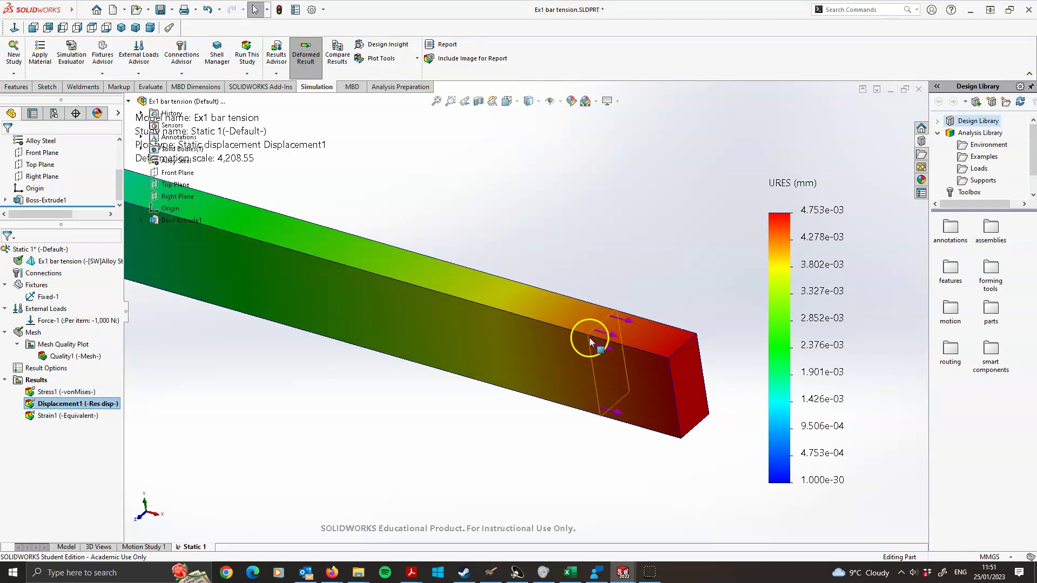
Compare again, leave the plot deformed, and collapse the overlaying FeatureManager tree
{"action": "left_click", "coordinate": [321, 72]}
{"action": "left_click", "coordinate": [321, 72]}
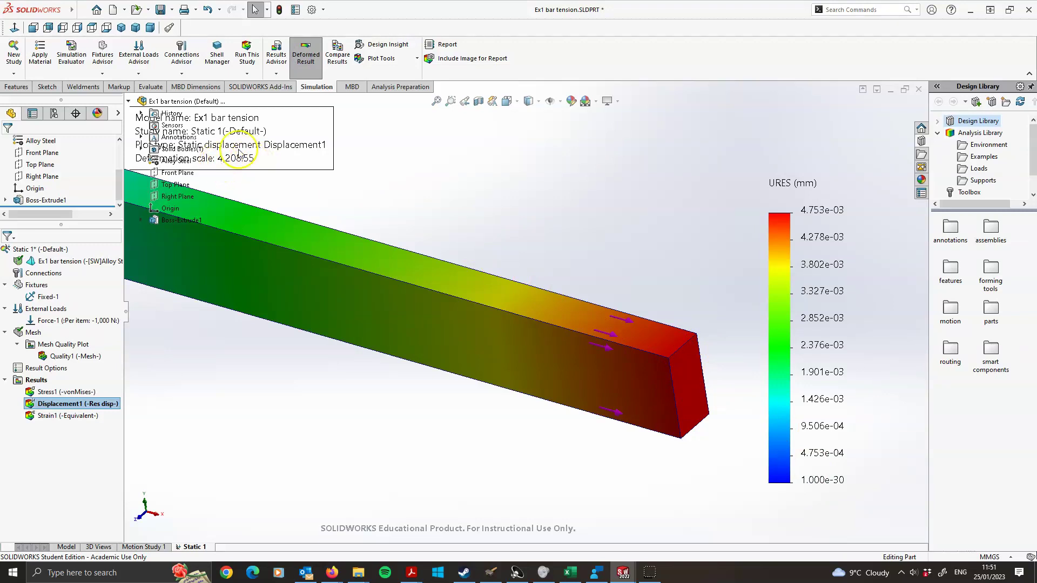
{"action": "scroll", "coordinate": [248, 163], "scroll_direction": "up", "scroll_amount": 2}
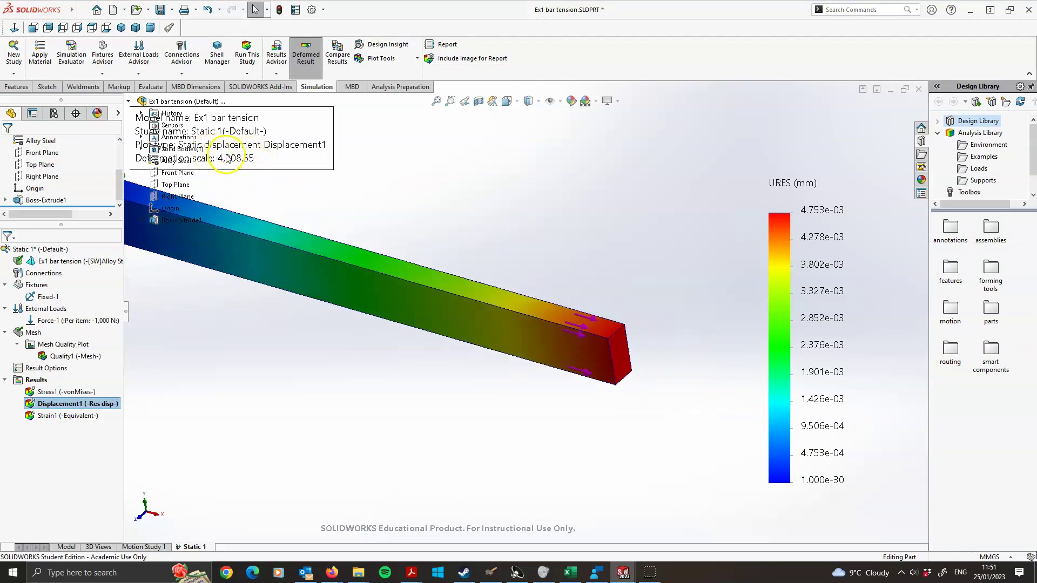
{"action": "left_click", "coordinate": [128, 102]}
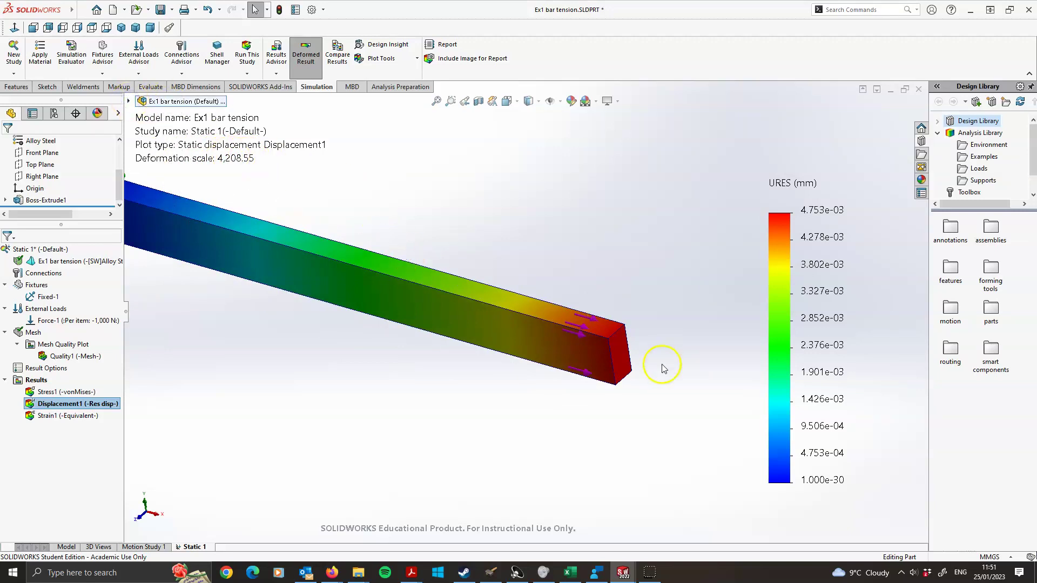
{"action": "scroll", "coordinate": [598, 348], "scroll_direction": "down", "scroll_amount": 3}
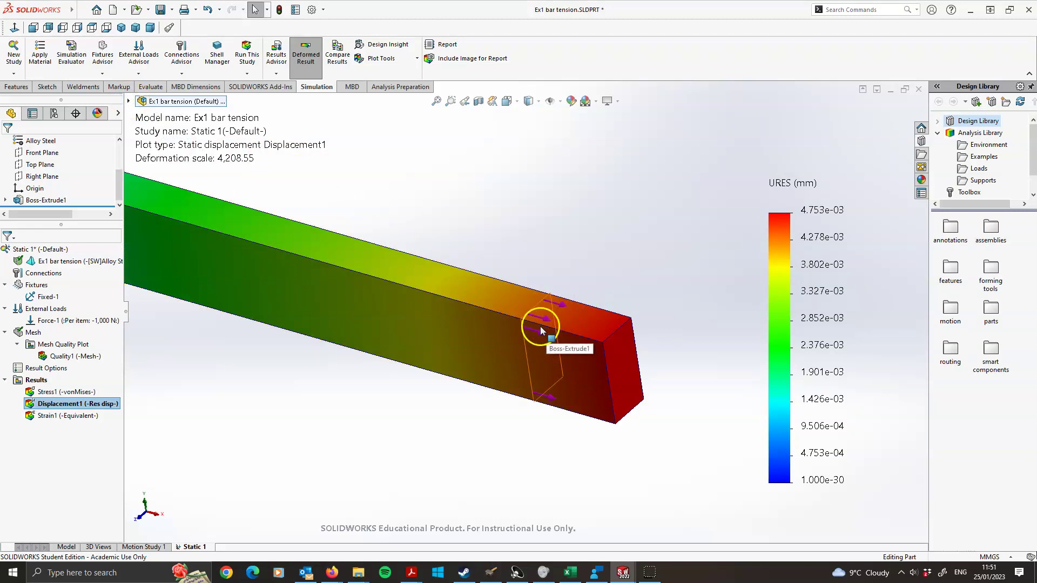
Turn on Superimpose model on the deformed shape in Displacement1's settings
{"action": "right_click", "coordinate": [60, 405]}
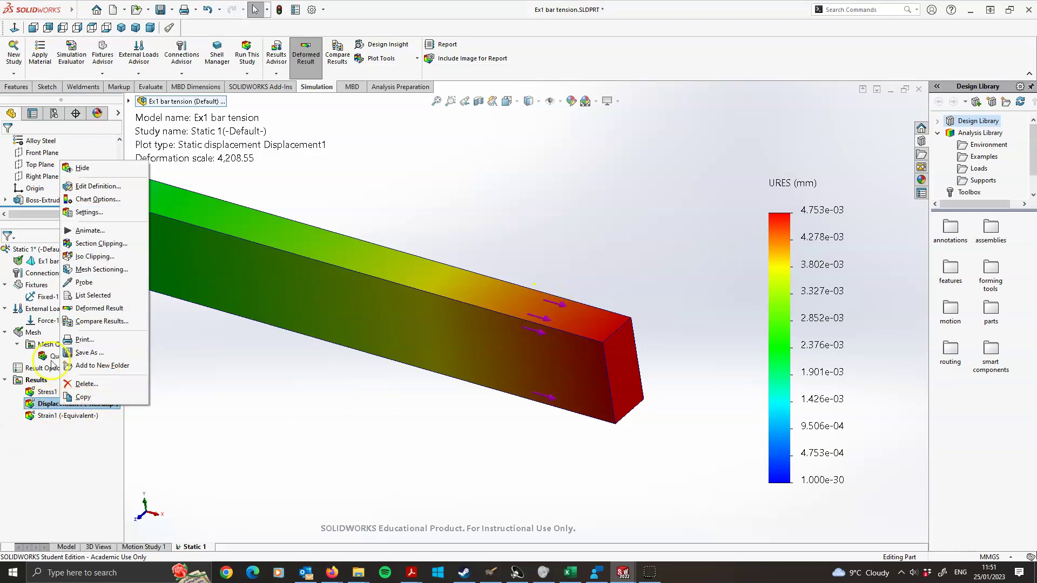
{"action": "right_click", "coordinate": [49, 404]}
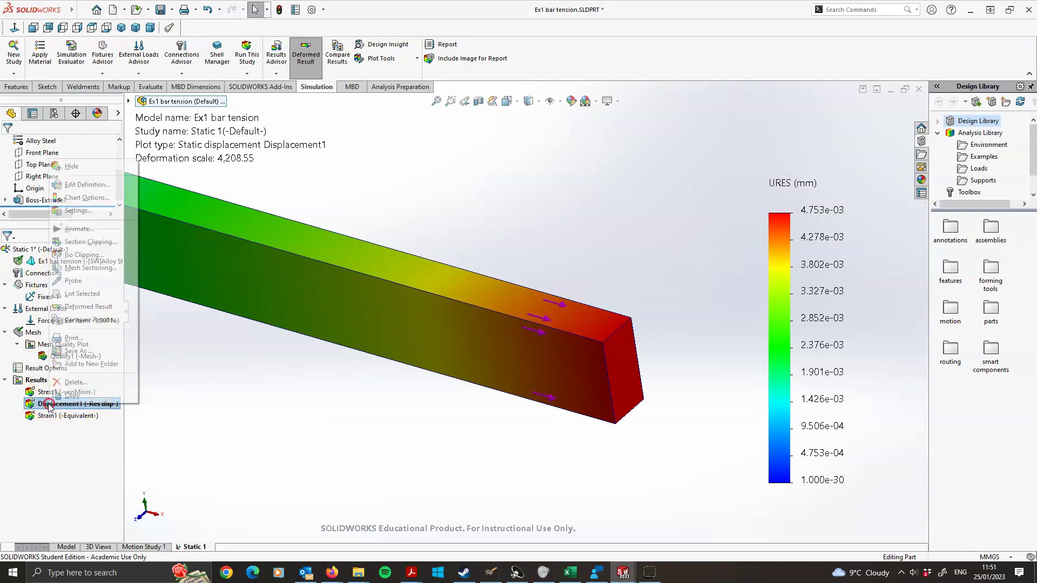
{"action": "left_click", "coordinate": [38, 404]}
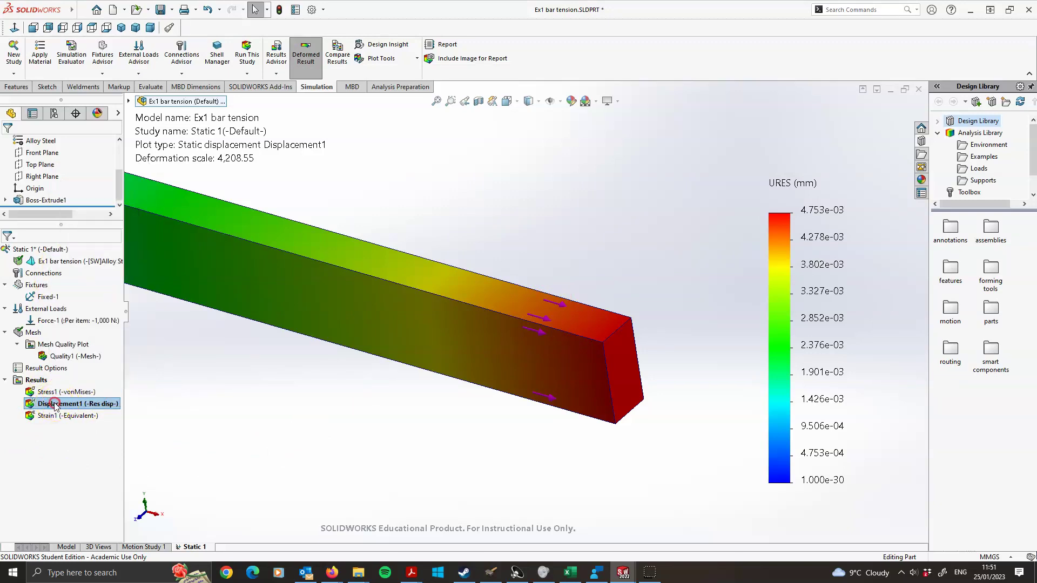
{"action": "right_click", "coordinate": [55, 405]}
{"action": "left_click_drag", "start_coordinate": [91, 212], "coordinate": [158, 205]}
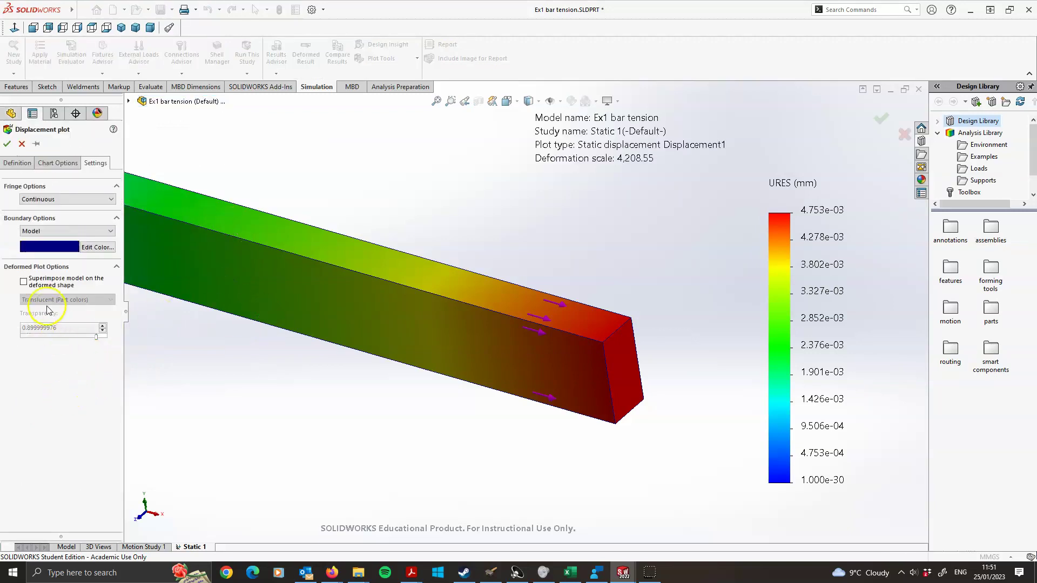
{"action": "left_click", "coordinate": [24, 287]}
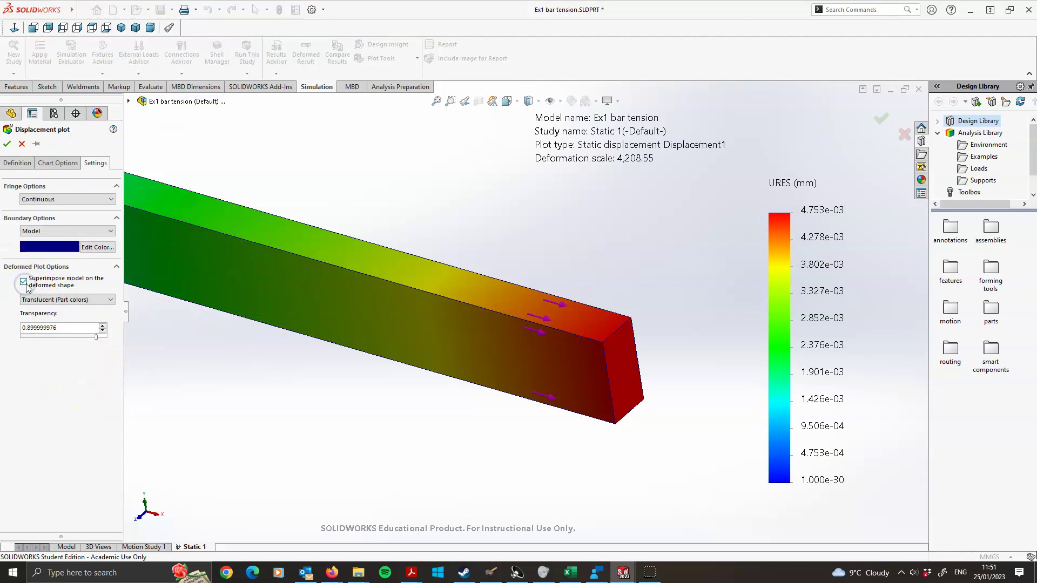
{"action": "left_click", "coordinate": [7, 144]}
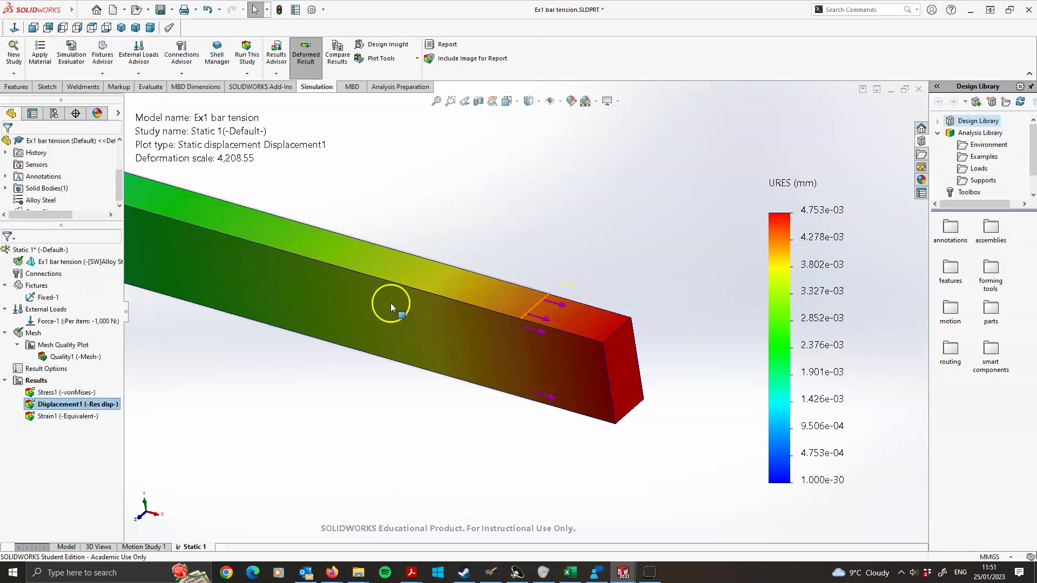
Set the superimposed model's transparency to 0.6
{"action": "right_click", "coordinate": [47, 405]}
{"action": "left_click", "coordinate": [81, 216]}
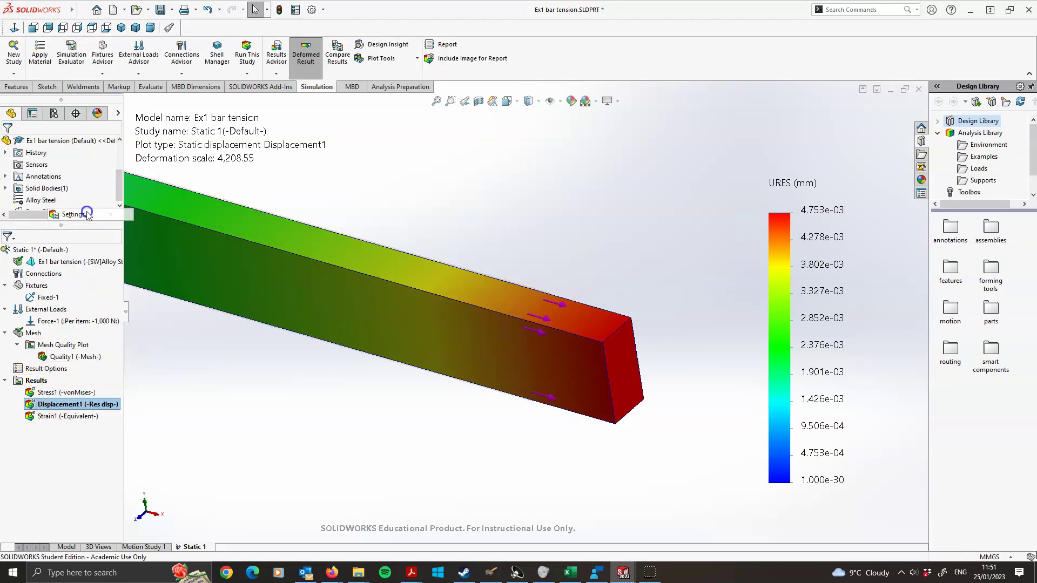
{"action": "double_click", "coordinate": [70, 404]}
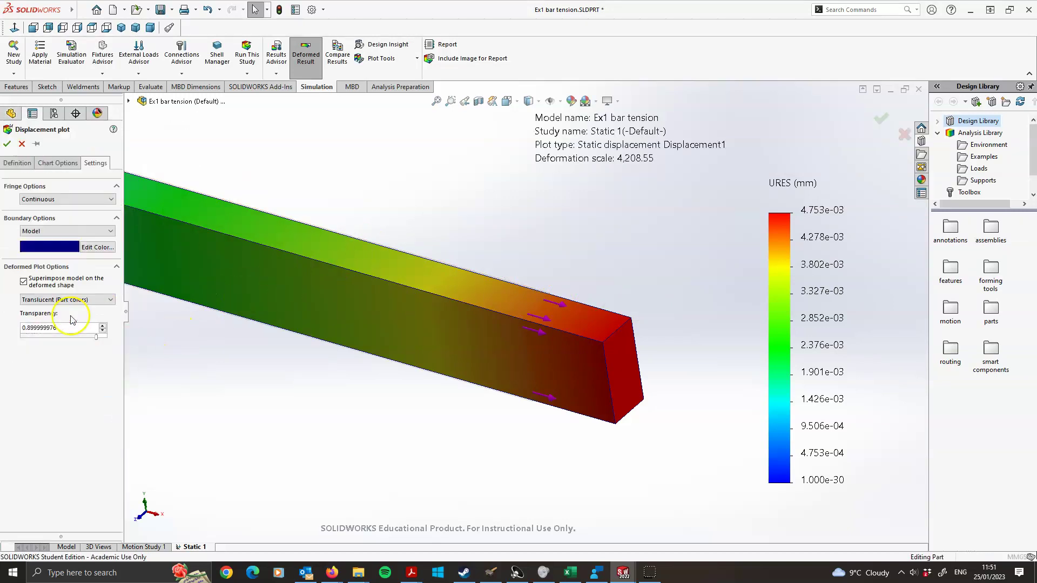
{"action": "left_click_drag", "start_coordinate": [96, 337], "coordinate": [72, 341]}
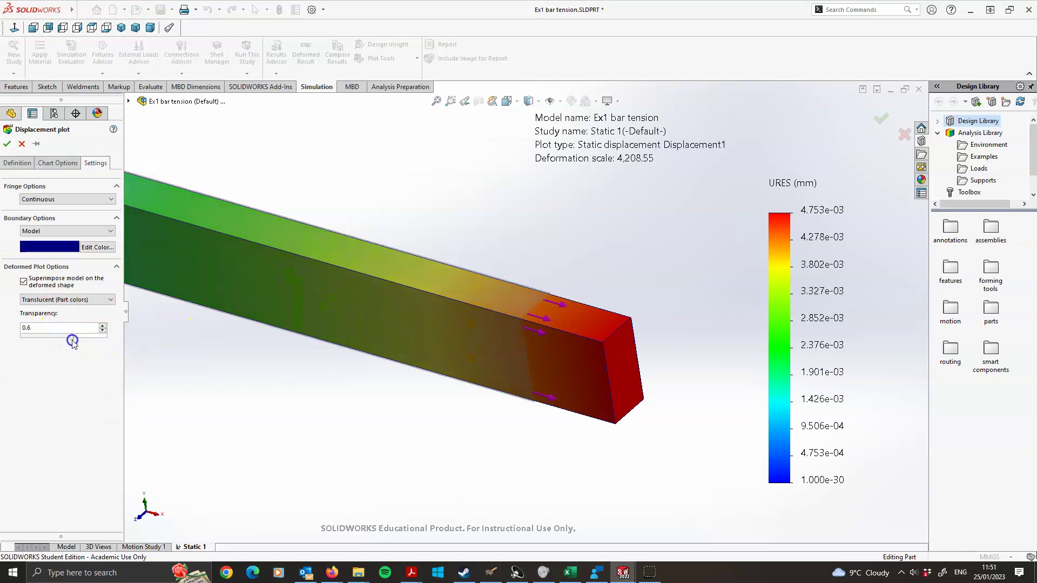
{"action": "left_click", "coordinate": [7, 143]}
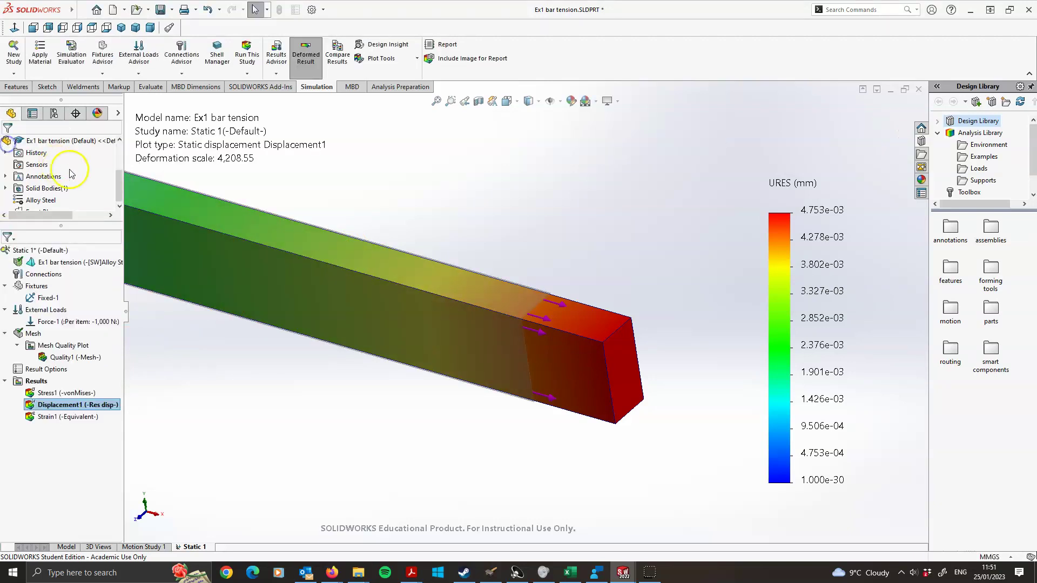
{"action": "scroll", "coordinate": [540, 303], "scroll_direction": "down", "scroll_amount": 5}
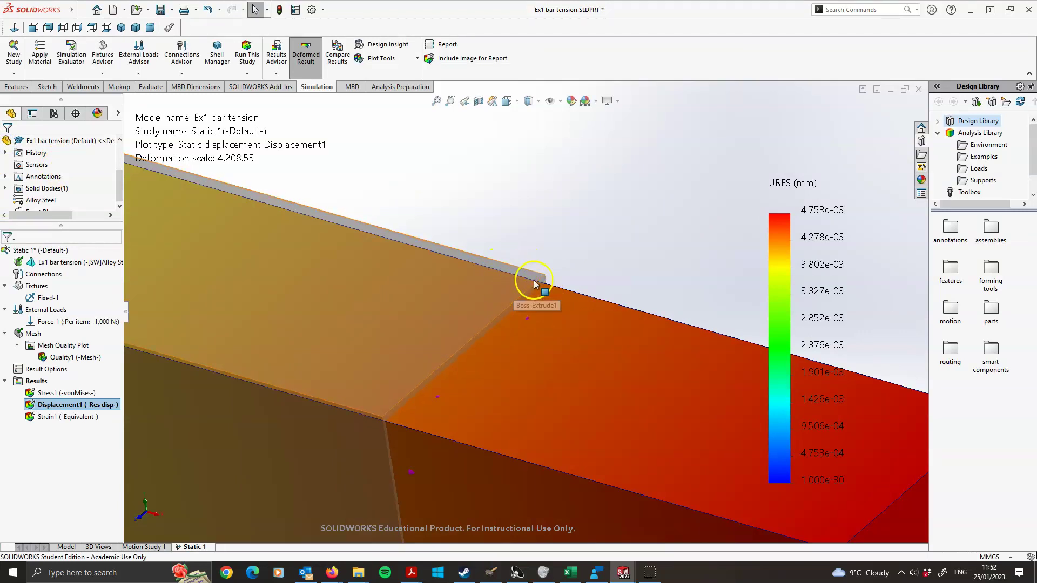
Toggle Deformed Result off and back on so the displacement plot stays deformed
{"action": "scroll", "coordinate": [528, 287], "scroll_direction": "up", "scroll_amount": 1}
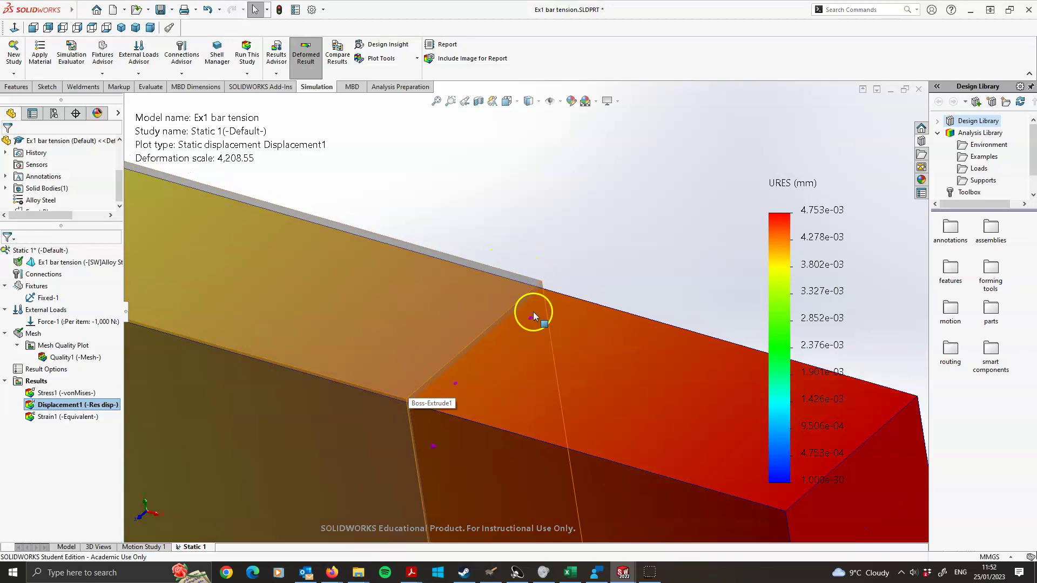
{"action": "scroll", "coordinate": [532, 310], "scroll_direction": "up", "scroll_amount": 2}
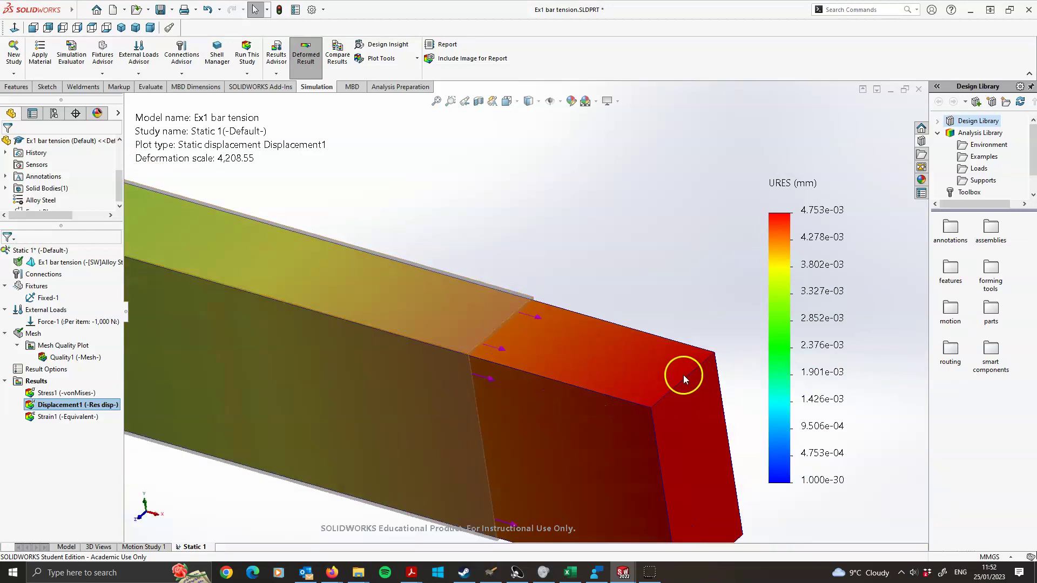
{"action": "scroll", "coordinate": [675, 367], "scroll_direction": "up", "scroll_amount": 1}
{"action": "left_click", "coordinate": [312, 70]}
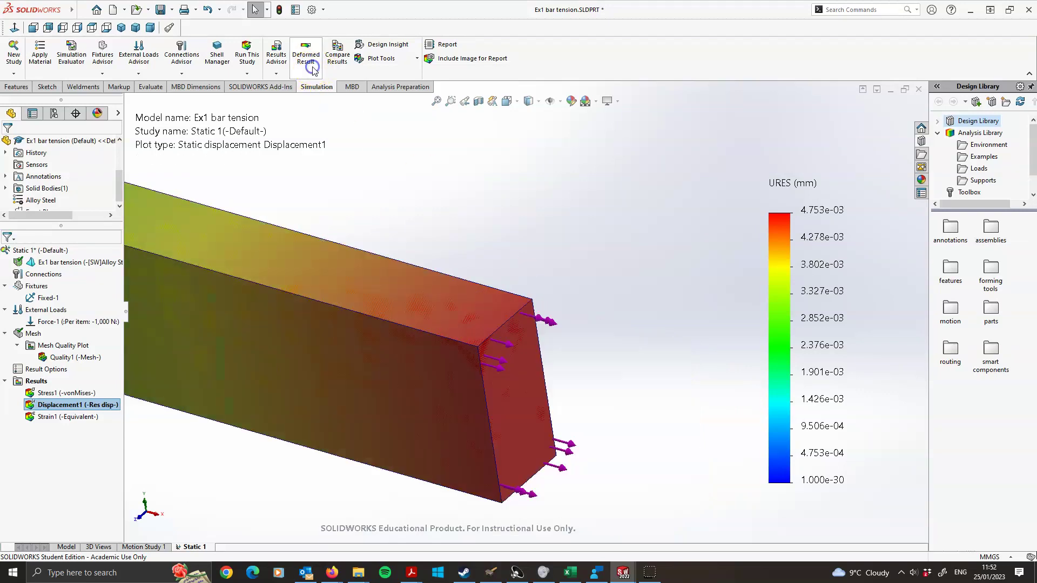
{"action": "left_click", "coordinate": [312, 69]}
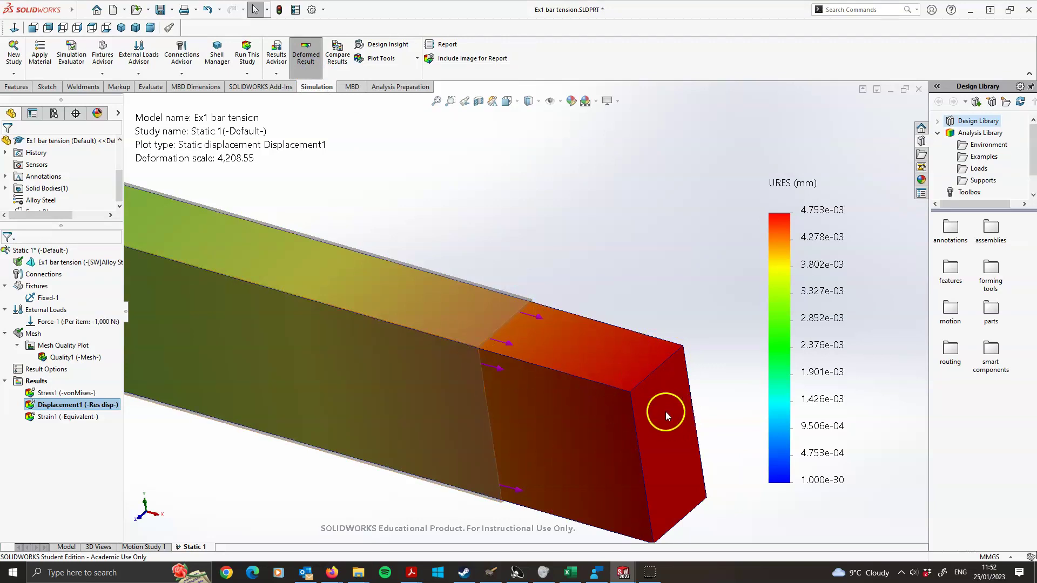
{"action": "scroll", "coordinate": [527, 299], "scroll_direction": "down", "scroll_amount": 5}
Orbit and zoom to inspect the loaded end, then the fixed end at 1.000e-30 mm
{"action": "mouse_move", "coordinate": [524, 296]}
{"action": "middle_mouse_down"}
{"action": "mouse_move", "coordinate": [520, 278]}
{"action": "mouse_move", "coordinate": [484, 248]}
{"action": "middle_mouse_up"}
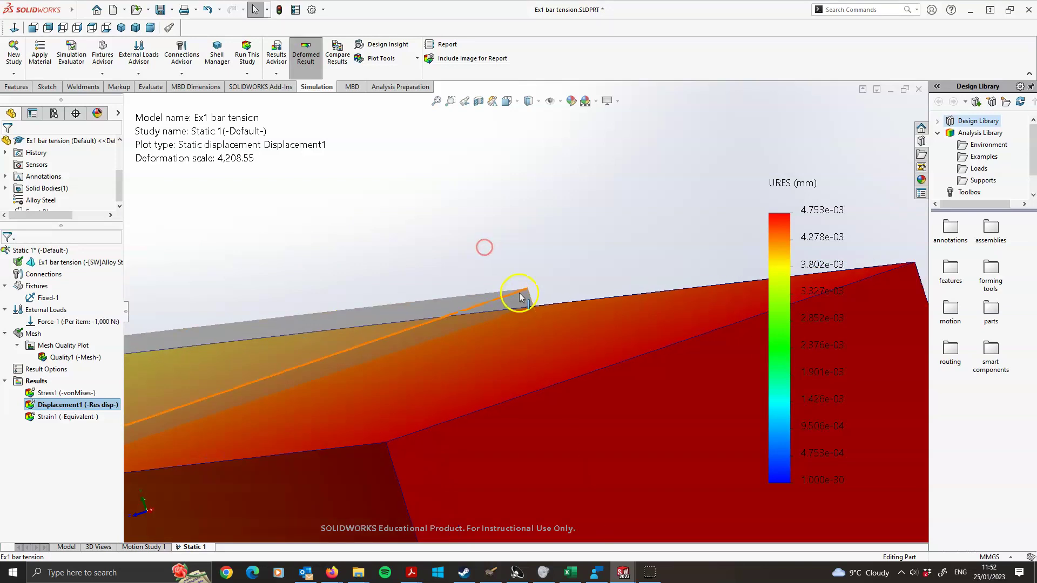
{"action": "middle_click_drag", "start_coordinate": [556, 289], "coordinate": [521, 418]}
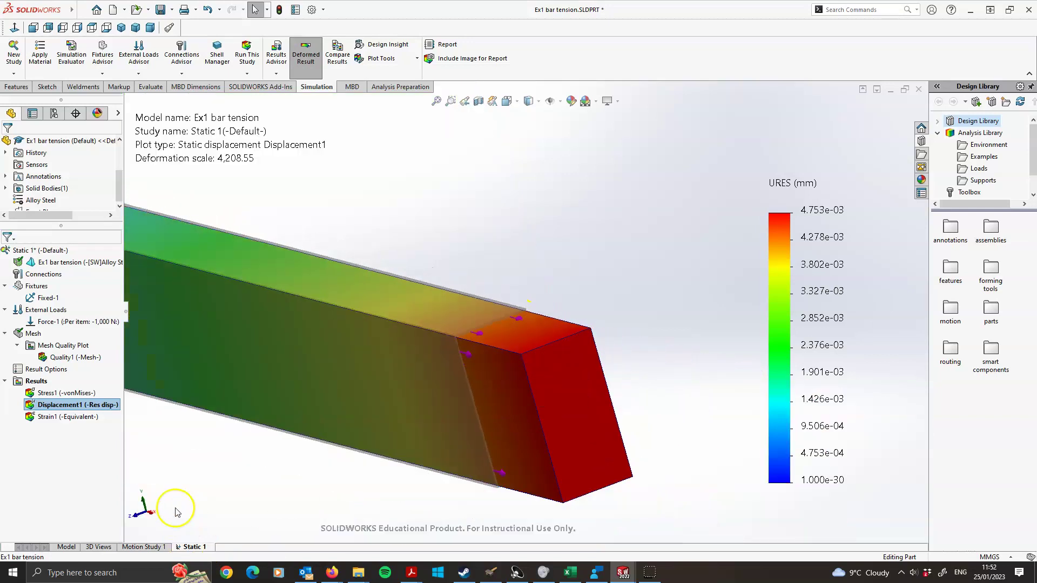
{"action": "left_click", "coordinate": [156, 517]}
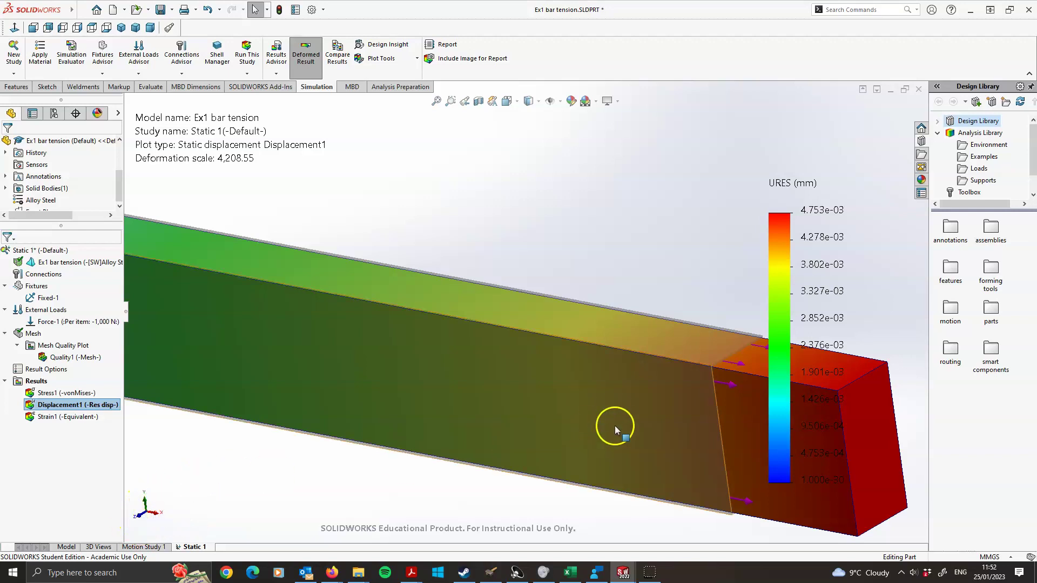
{"action": "scroll", "coordinate": [648, 364], "scroll_direction": "up", "scroll_amount": 4}
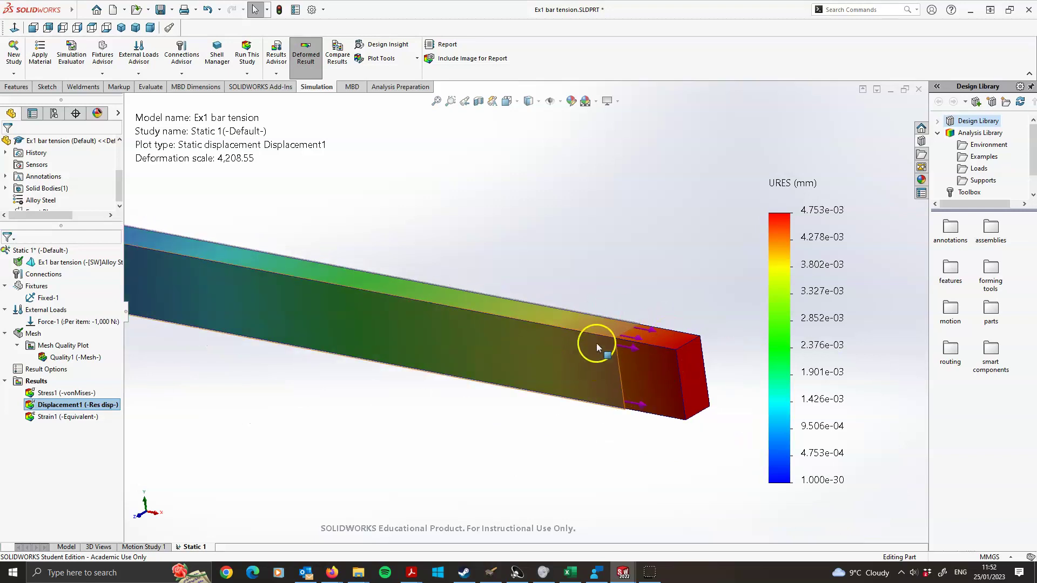
{"action": "scroll", "coordinate": [596, 346], "scroll_direction": "up", "scroll_amount": 3}
{"action": "scroll", "coordinate": [205, 249], "scroll_direction": "down", "scroll_amount": 5}
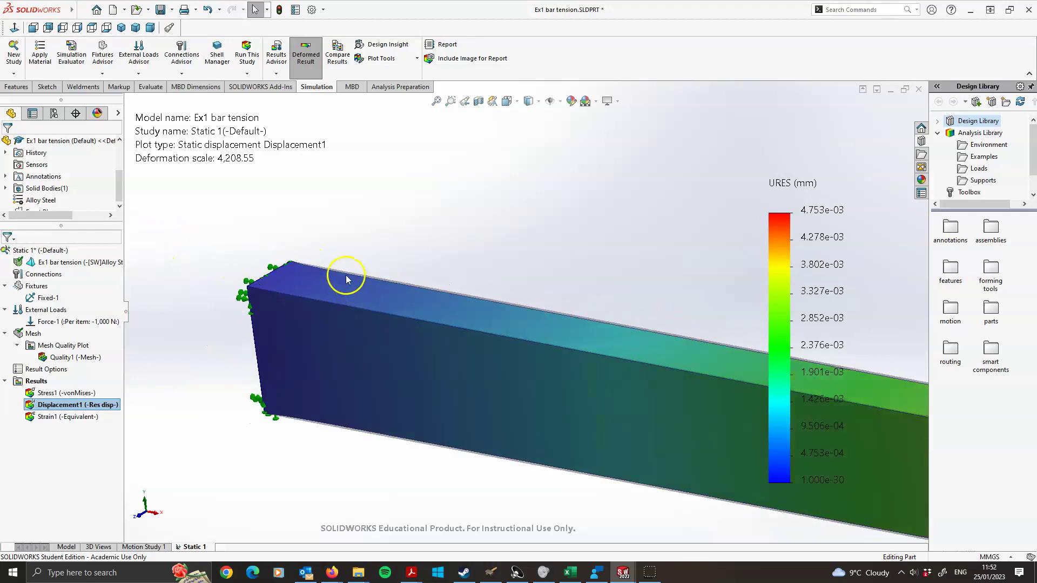
{"action": "scroll", "coordinate": [346, 279], "scroll_direction": "down", "scroll_amount": 5}
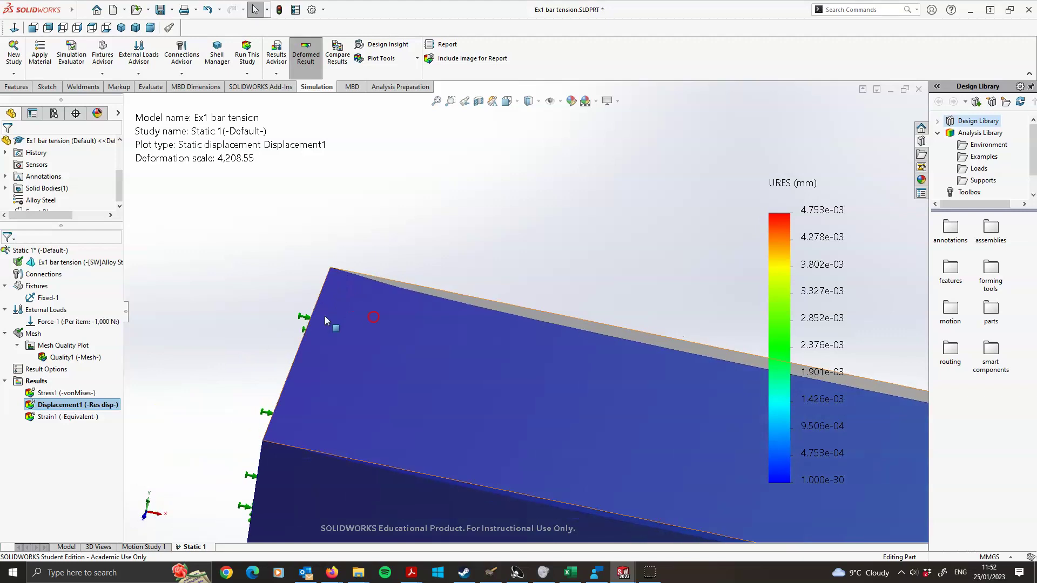
{"action": "middle_click_drag", "start_coordinate": [313, 322], "coordinate": [504, 323]}
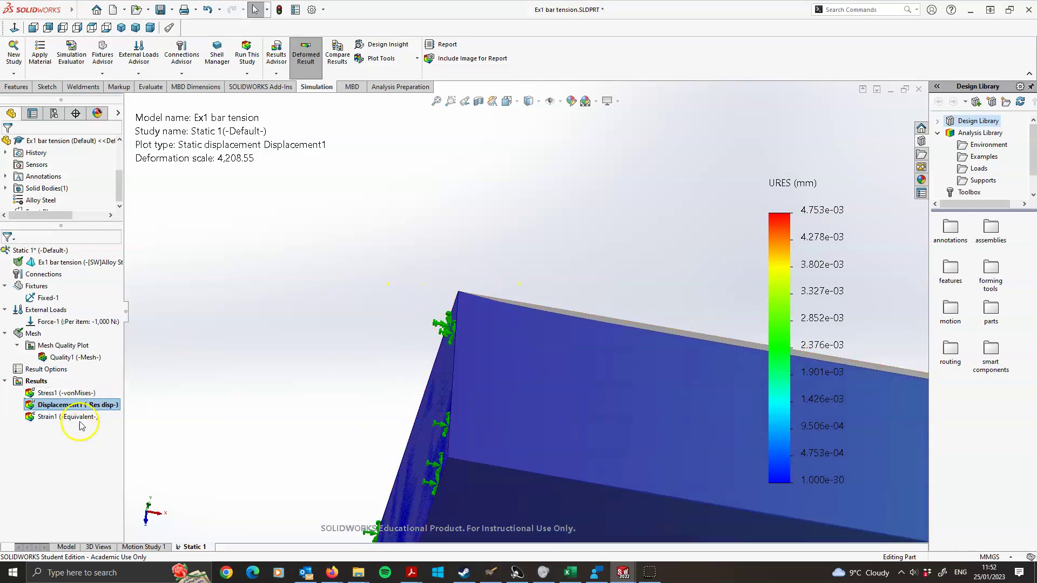
Activate the Stress1 von Mises plot (2.682e+06–6.142e+06 N/m^2) and open the legend and Stress1 menus
{"action": "double_click", "coordinate": [68, 393]}
{"action": "middle_click_drag", "start_coordinate": [706, 335], "coordinate": [577, 310]}
{"action": "scroll", "coordinate": [728, 386], "scroll_direction": "up", "scroll_amount": 3}
{"action": "scroll", "coordinate": [663, 347], "scroll_direction": "down", "scroll_amount": 5}
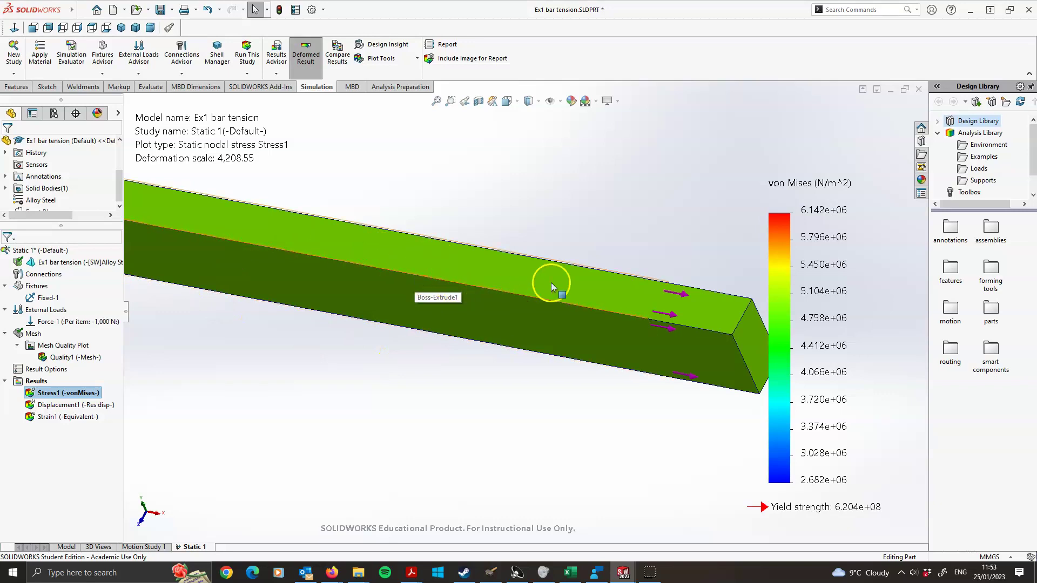
{"action": "right_click", "coordinate": [846, 252]}
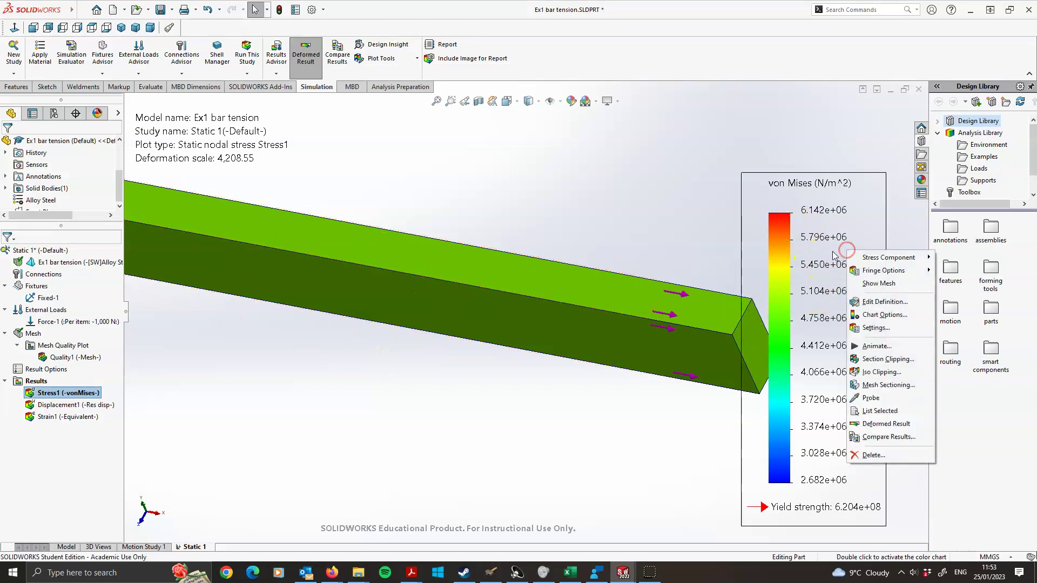
{"action": "mouse_move", "coordinate": [879, 276]}
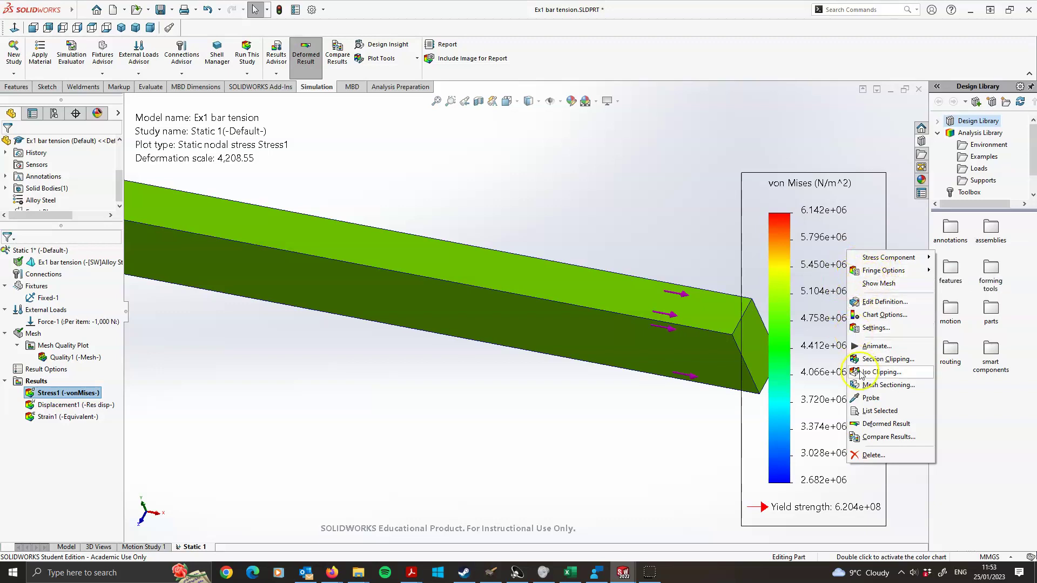
{"action": "right_click", "coordinate": [829, 274]}
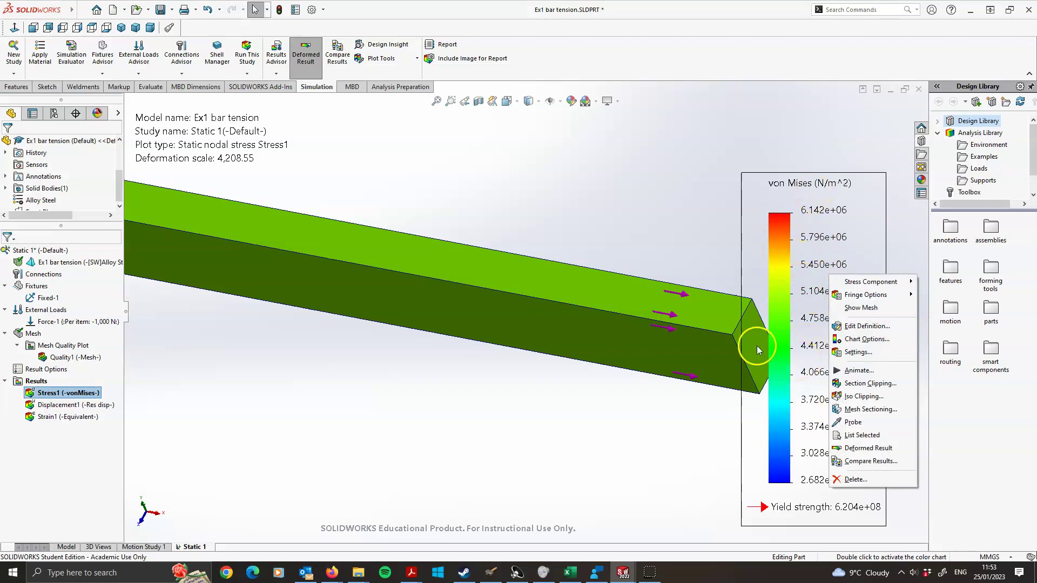
{"action": "right_click", "coordinate": [78, 396]}
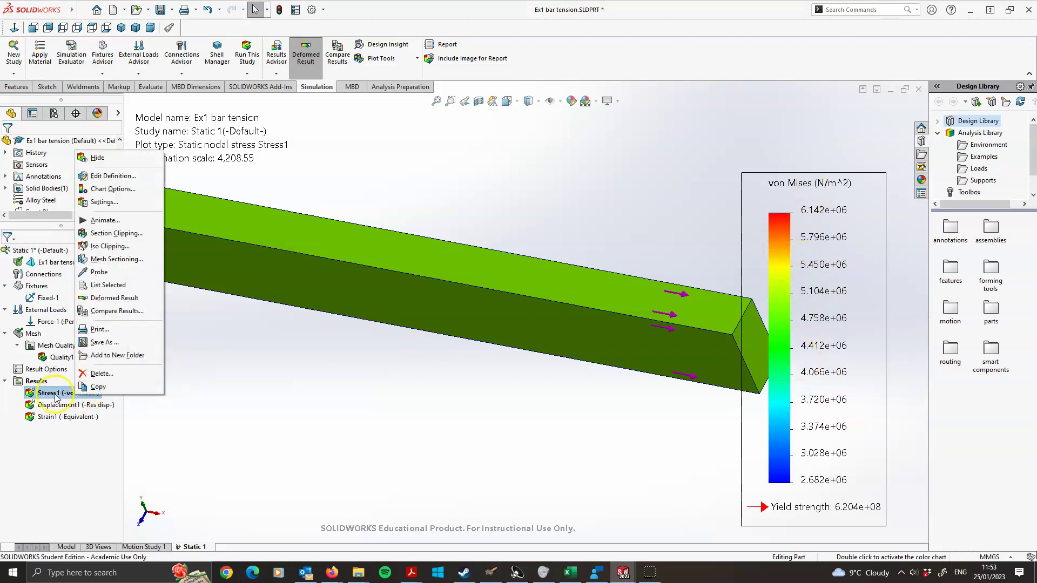
Probe a point on the bar, reading 5.000e+06 N/m^2 at node 7930
{"action": "left_click", "coordinate": [99, 273]}
{"action": "left_click", "coordinate": [525, 286]}
{"action": "left_click_drag", "start_coordinate": [548, 337], "coordinate": [578, 284]}
{"action": "scroll", "coordinate": [525, 291], "scroll_direction": "down", "scroll_amount": 2}
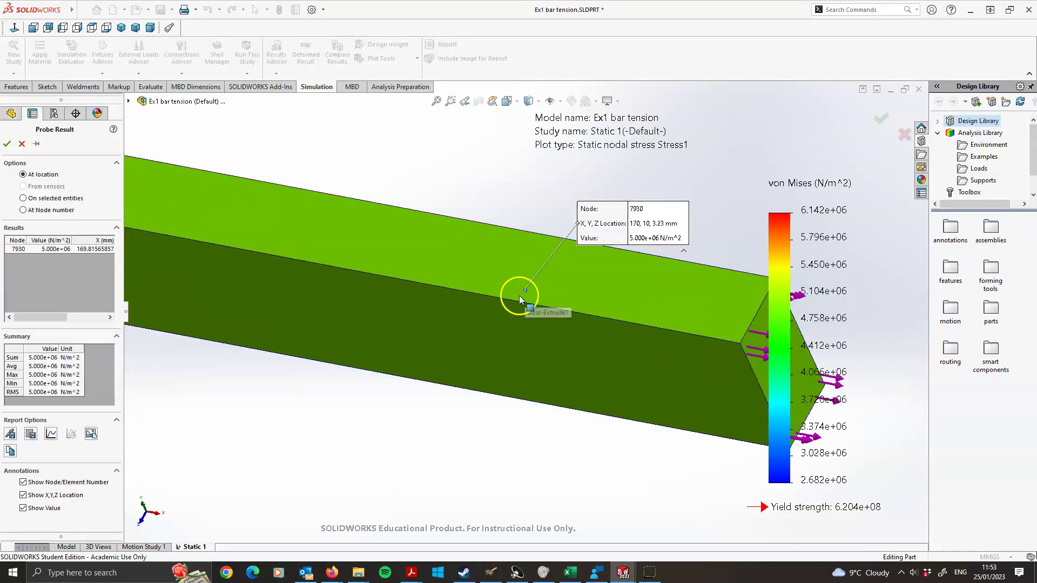
{"action": "left_click", "coordinate": [835, 242]}
{"action": "left_click", "coordinate": [693, 194]}
{"action": "left_click", "coordinate": [881, 118]}
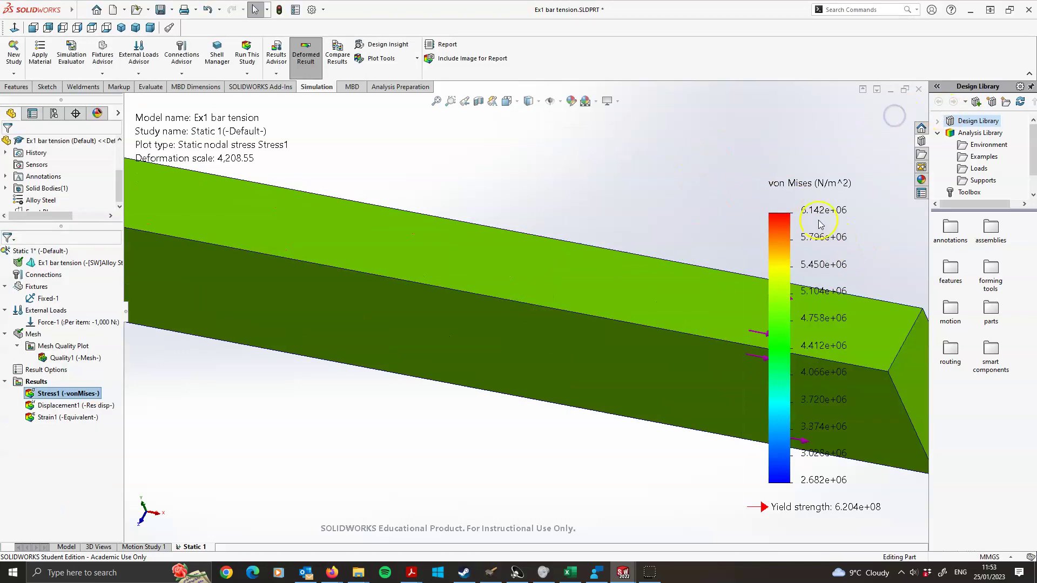
Turn on Show Mesh to overlay the mesh lines on the von Mises plot
{"action": "right_click", "coordinate": [806, 236]}
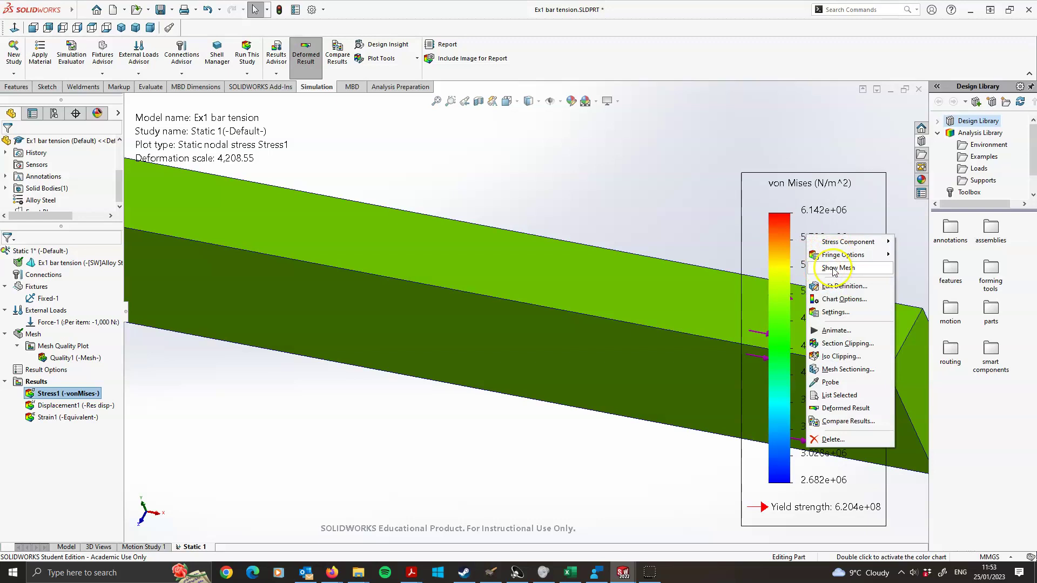
{"action": "left_click", "coordinate": [832, 269]}
{"action": "left_click", "coordinate": [658, 201]}
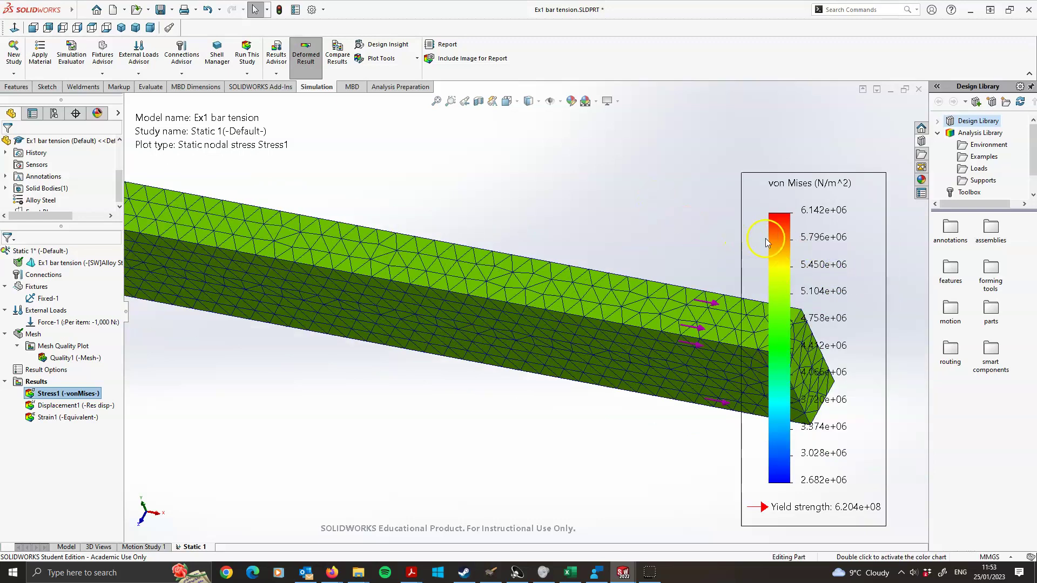
Probe nodes 12908, 599 and 12907 on the bar's top face, spreading their labels apart
{"action": "right_click", "coordinate": [799, 228]}
{"action": "left_click", "coordinate": [822, 376]}
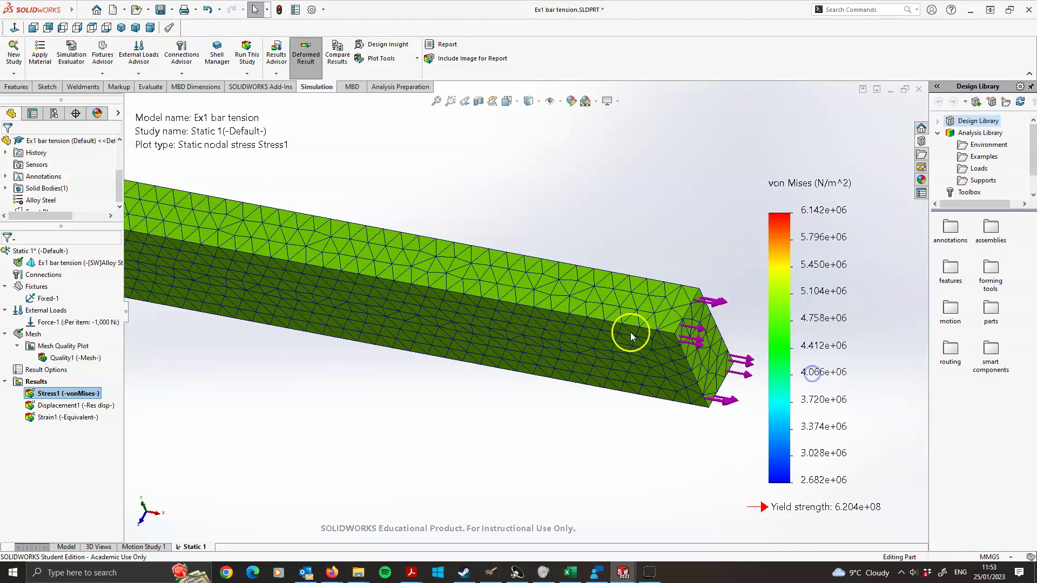
{"action": "scroll", "coordinate": [532, 298], "scroll_direction": "down", "scroll_amount": 5}
{"action": "left_click", "coordinate": [552, 252]}
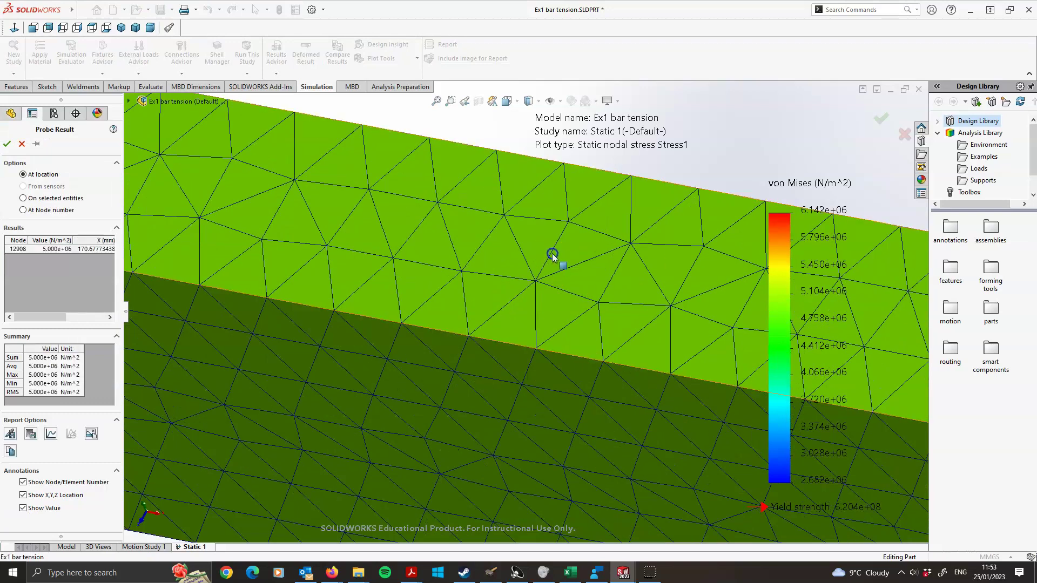
{"action": "mouse_move", "coordinate": [581, 272]}
{"action": "left_mouse_down"}
{"action": "mouse_move", "coordinate": [686, 183]}
{"action": "mouse_move", "coordinate": [681, 167]}
{"action": "left_mouse_up"}
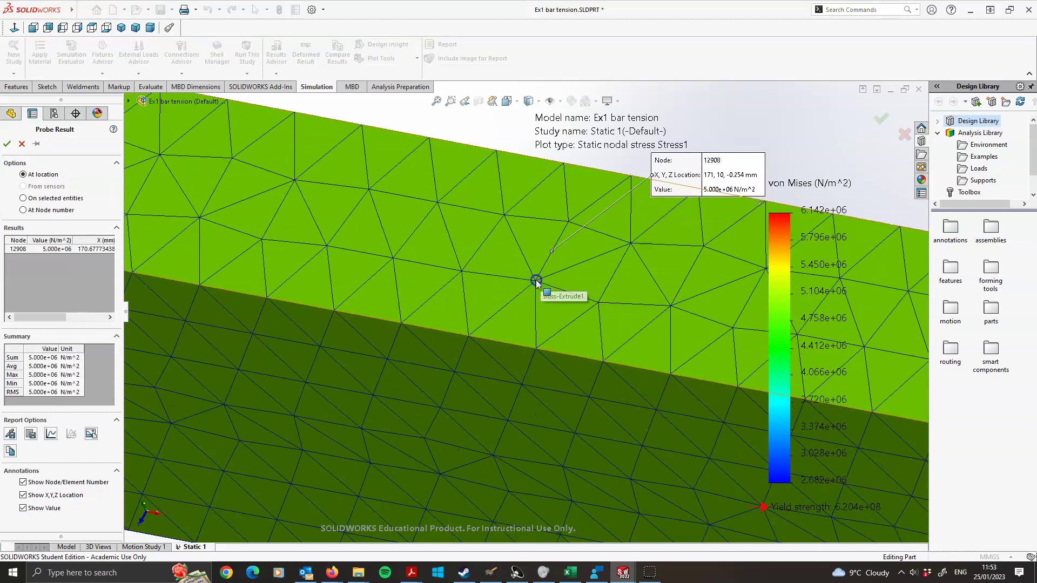
{"action": "left_click", "coordinate": [535, 281]}
{"action": "left_click_drag", "start_coordinate": [585, 300], "coordinate": [448, 356]}
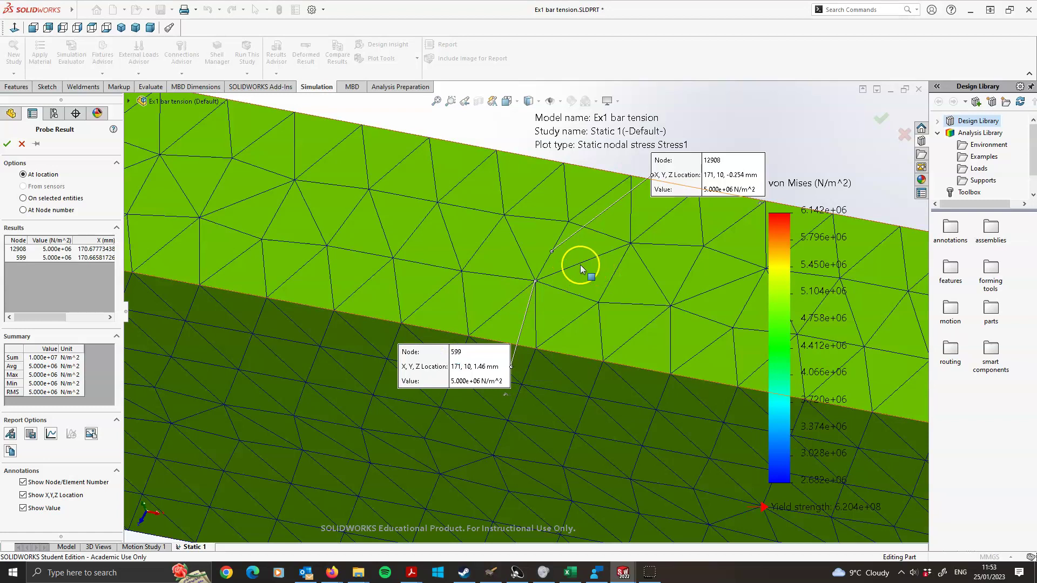
{"action": "left_click", "coordinate": [583, 263]}
{"action": "left_click_drag", "start_coordinate": [596, 304], "coordinate": [644, 335]}
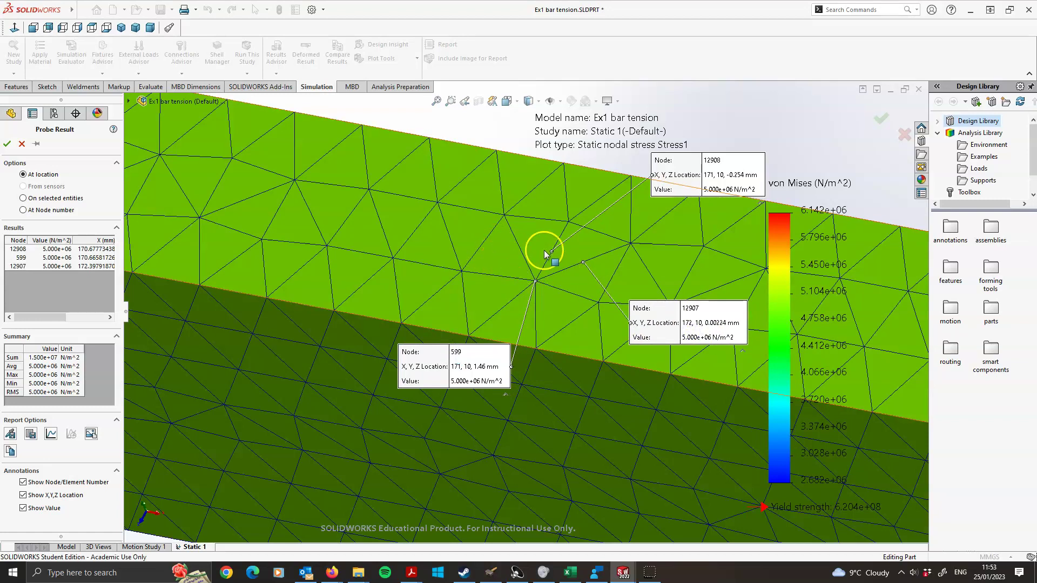
Probe nodes 12906, 541 and 598, each reading 5.000e+06 N/m^2, then close the probe
{"action": "left_click", "coordinate": [578, 254]}
{"action": "left_click", "coordinate": [589, 247]}
{"action": "left_click_drag", "start_coordinate": [612, 258], "coordinate": [636, 229]}
{"action": "left_click", "coordinate": [568, 221]}
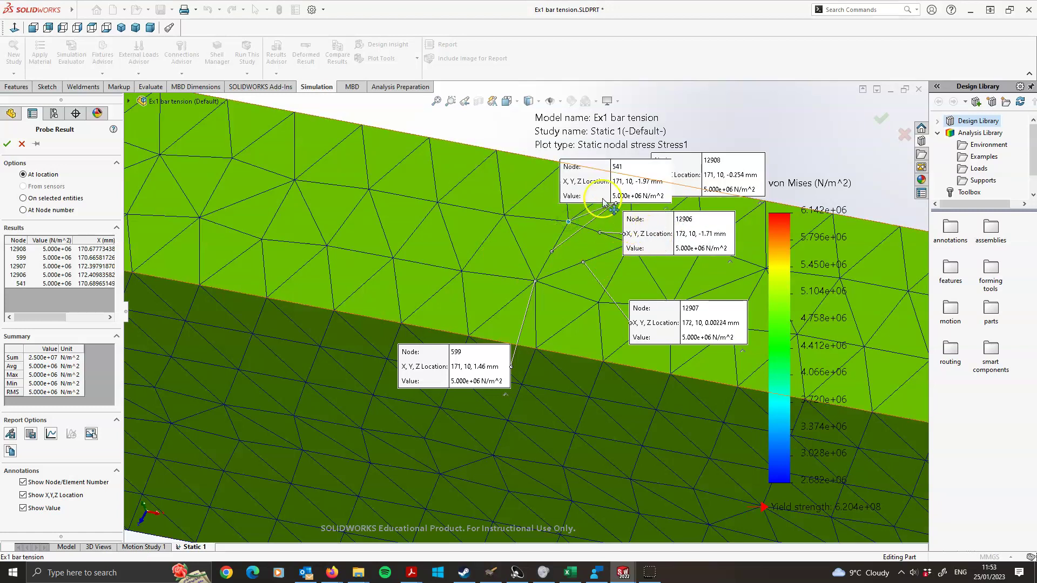
{"action": "left_click_drag", "start_coordinate": [584, 183], "coordinate": [516, 149]}
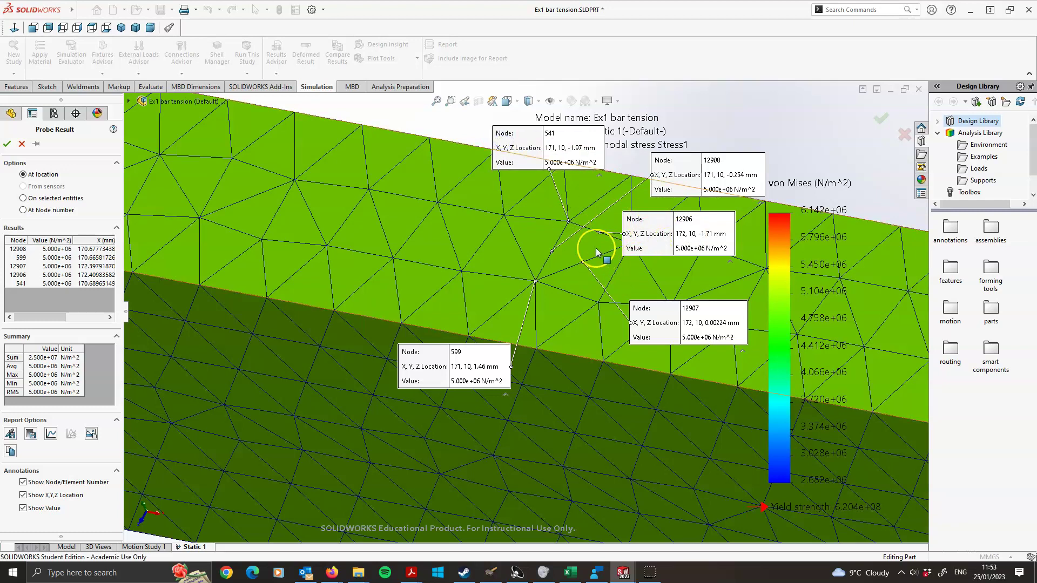
{"action": "scroll", "coordinate": [579, 247], "scroll_direction": "down", "scroll_amount": 5}
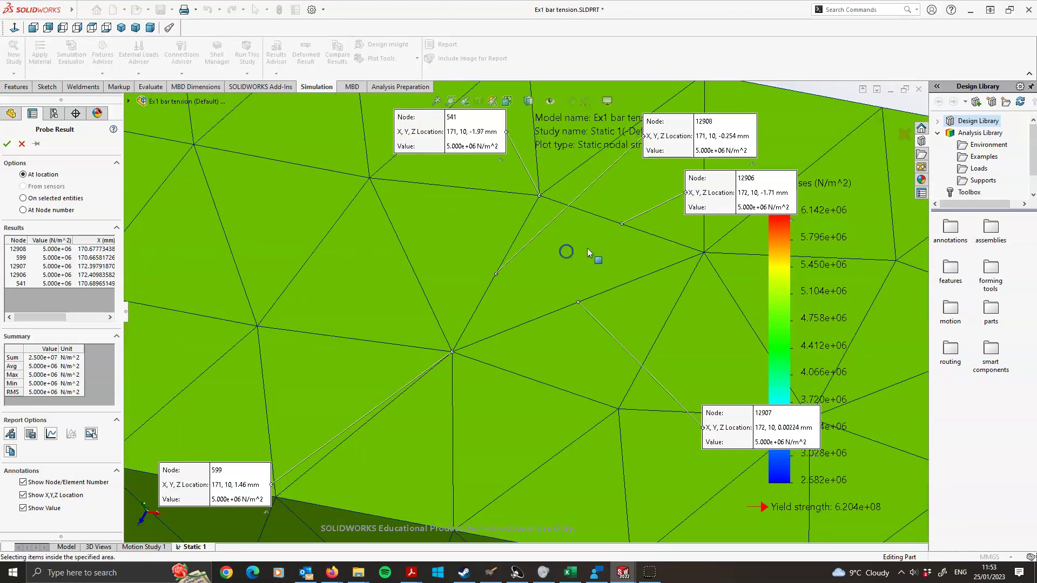
{"action": "left_click", "coordinate": [701, 254]}
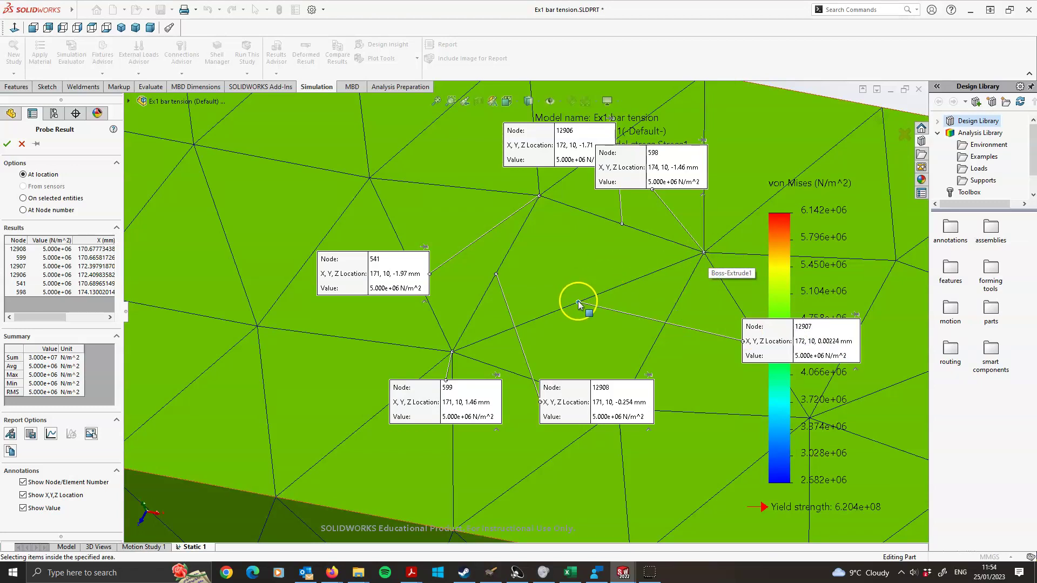
{"action": "scroll", "coordinate": [577, 302], "scroll_direction": "up", "scroll_amount": 5}
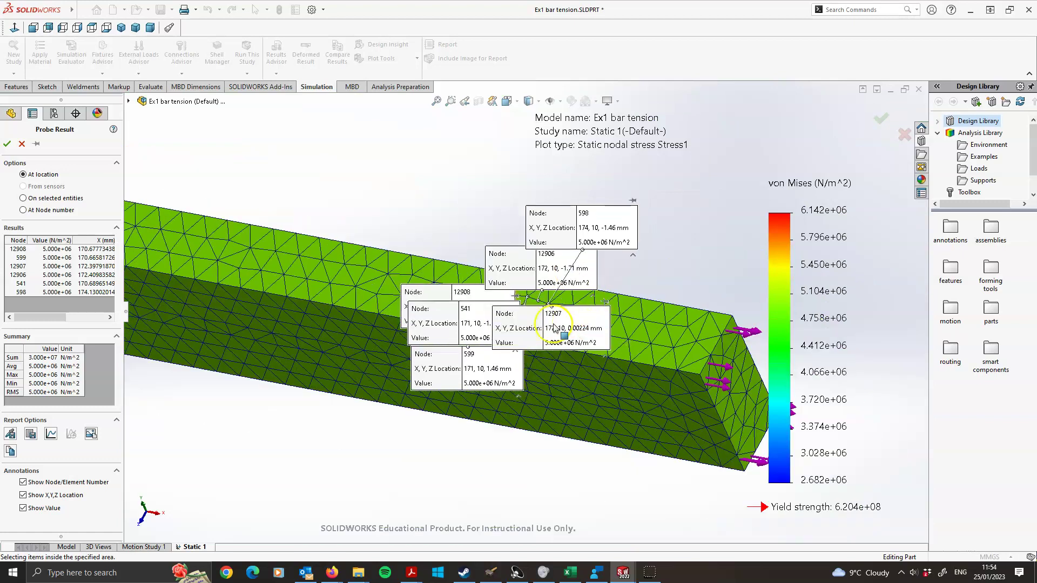
{"action": "left_click", "coordinate": [881, 118]}
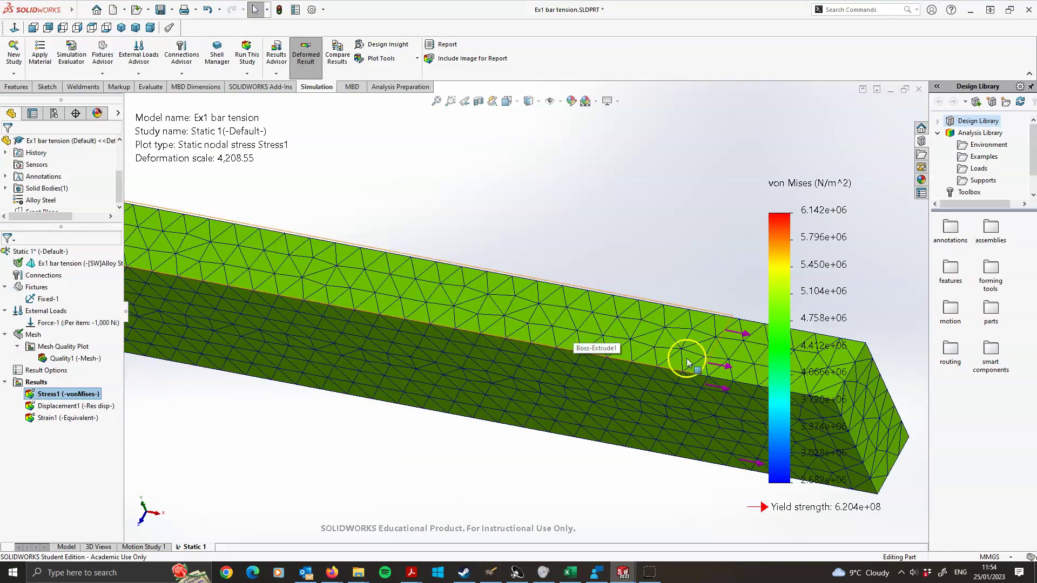
{"action": "scroll", "coordinate": [322, 300], "scroll_direction": "up", "scroll_amount": 5}
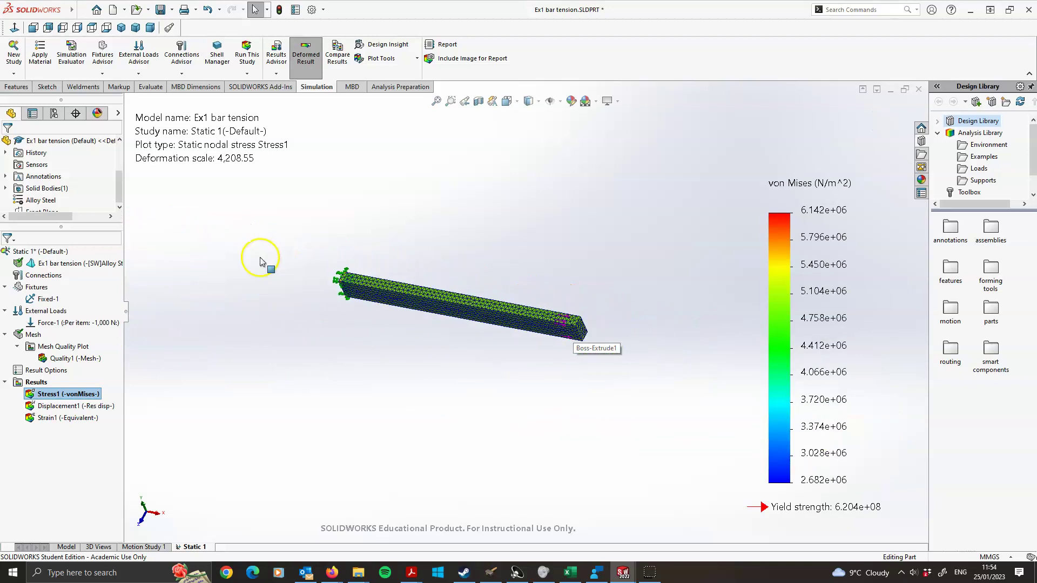
Superimpose the undeformed model on the Stress1 plot at about 0.46 transparency
{"action": "scroll", "coordinate": [456, 371], "scroll_direction": "down", "scroll_amount": 8}
{"action": "scroll", "coordinate": [344, 297], "scroll_direction": "down", "scroll_amount": 6}
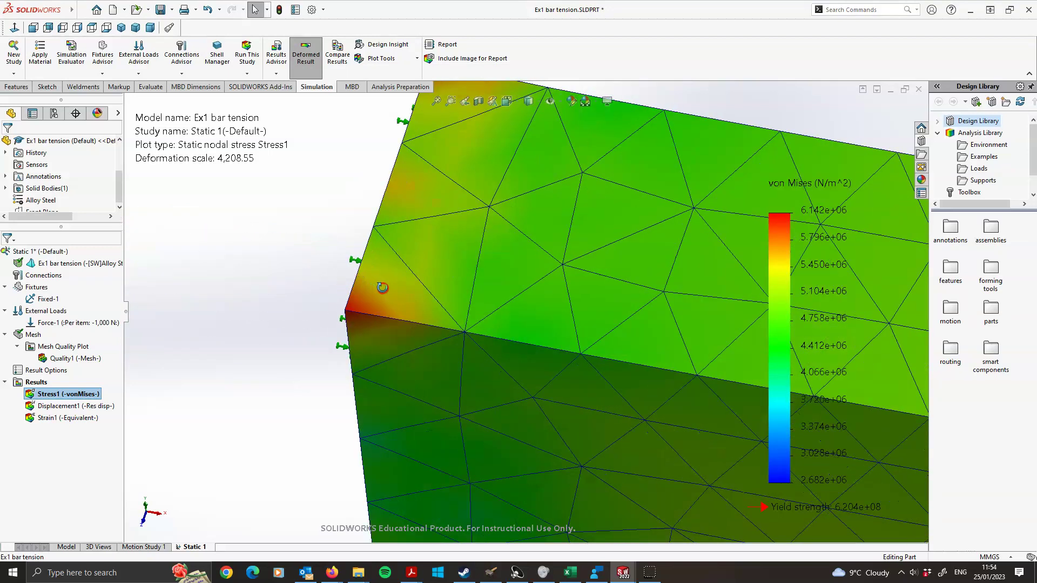
{"action": "scroll", "coordinate": [364, 306], "scroll_direction": "up", "scroll_amount": 3}
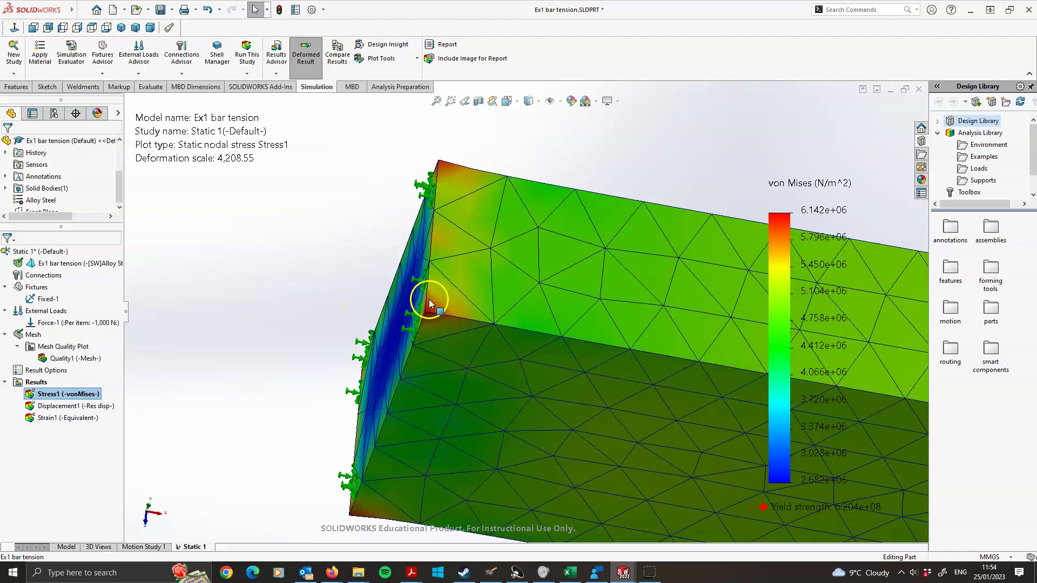
{"action": "middle_click_drag", "start_coordinate": [428, 297], "coordinate": [375, 296]}
{"action": "right_click", "coordinate": [57, 394]}
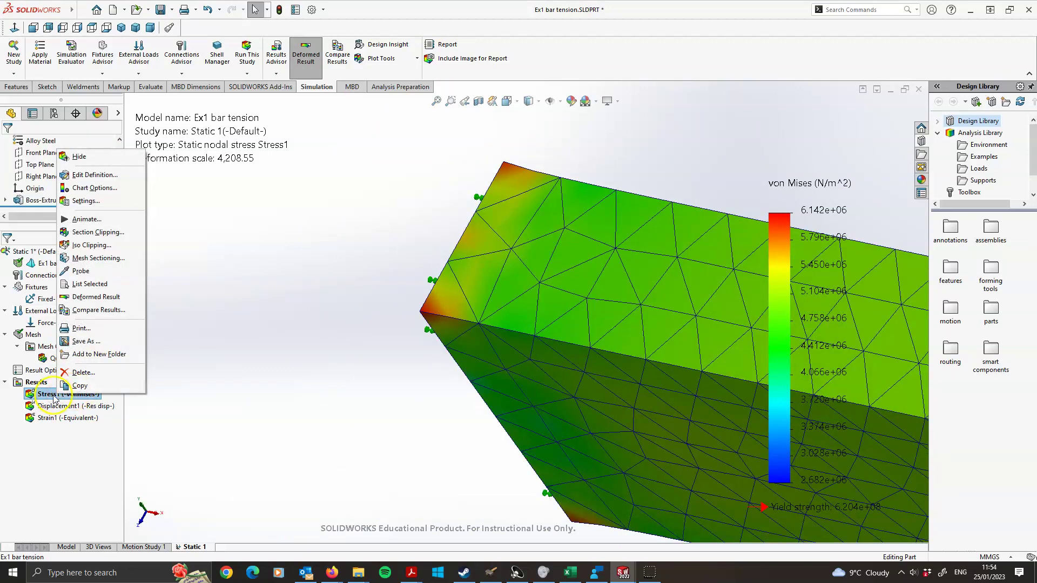
{"action": "left_click", "coordinate": [185, 215]}
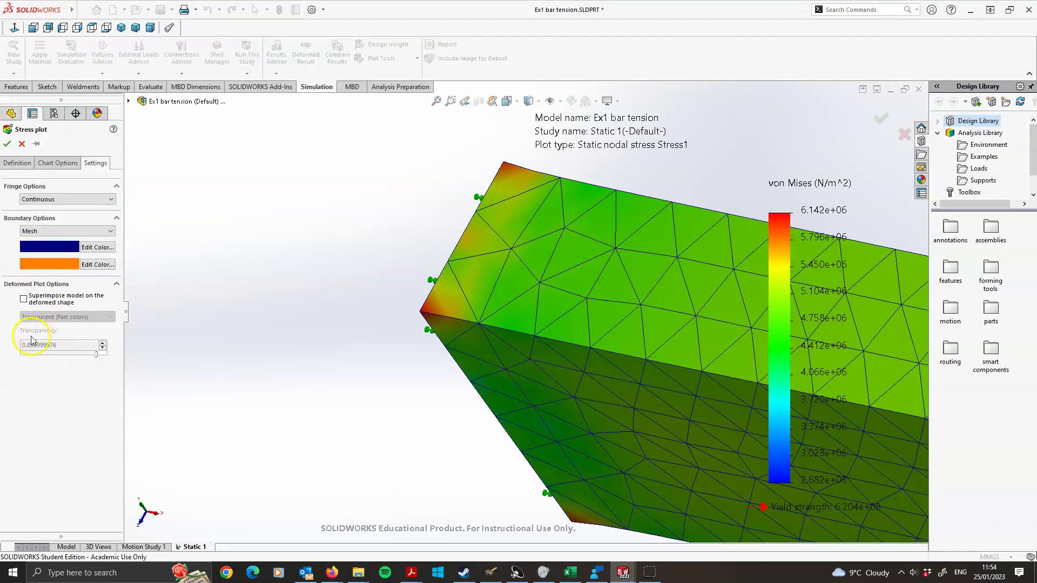
{"action": "left_click", "coordinate": [23, 299]}
{"action": "left_click_drag", "start_coordinate": [96, 354], "coordinate": [60, 354]}
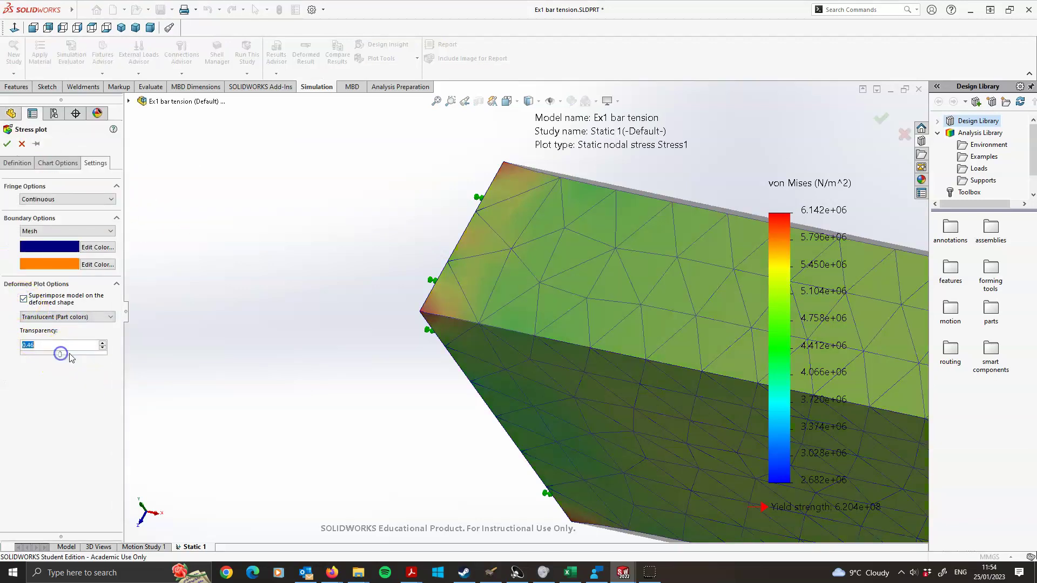
{"action": "left_click", "coordinate": [21, 159]}
{"action": "left_click", "coordinate": [9, 144]}
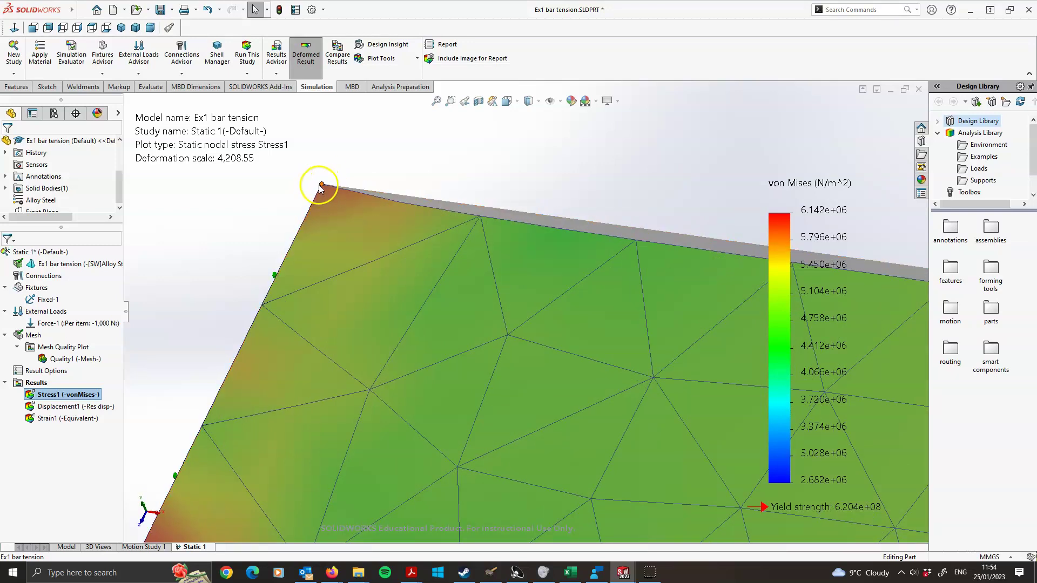
Zoom and rotate the bar to inspect the peak 6.142e+06 N/m^2 stresses at its fixed-end corners
{"action": "scroll", "coordinate": [336, 388], "scroll_direction": "down", "scroll_amount": 3}
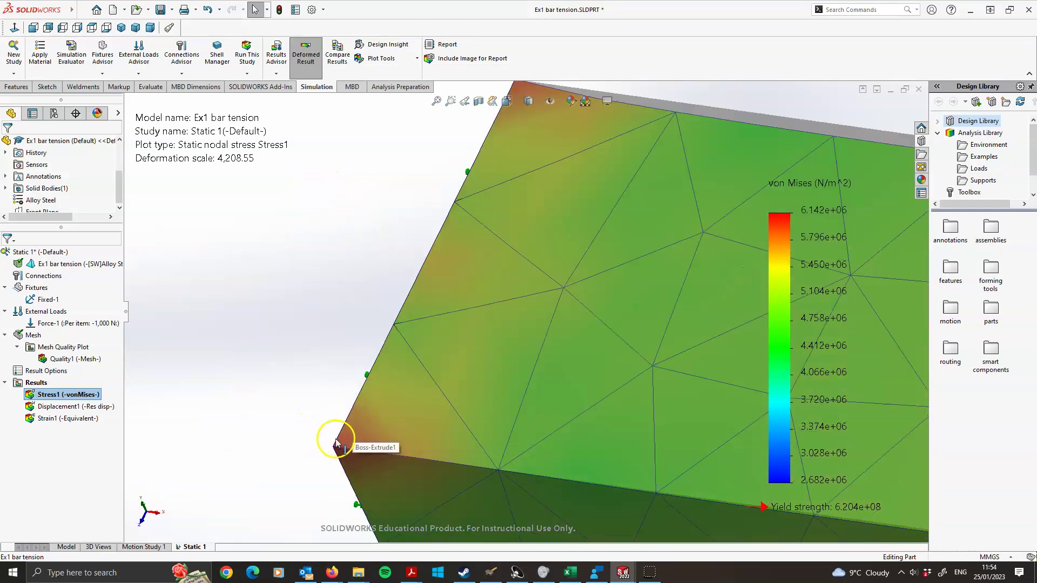
{"action": "scroll", "coordinate": [341, 438], "scroll_direction": "down", "scroll_amount": 3}
{"action": "scroll", "coordinate": [366, 438], "scroll_direction": "down", "scroll_amount": 2}
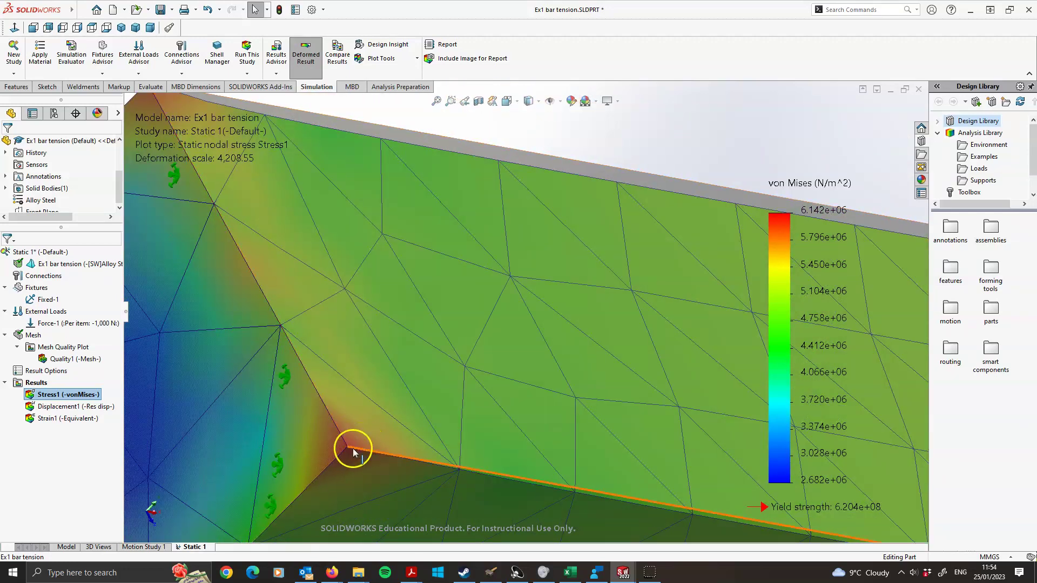
{"action": "scroll", "coordinate": [641, 346], "scroll_direction": "up", "scroll_amount": 5}
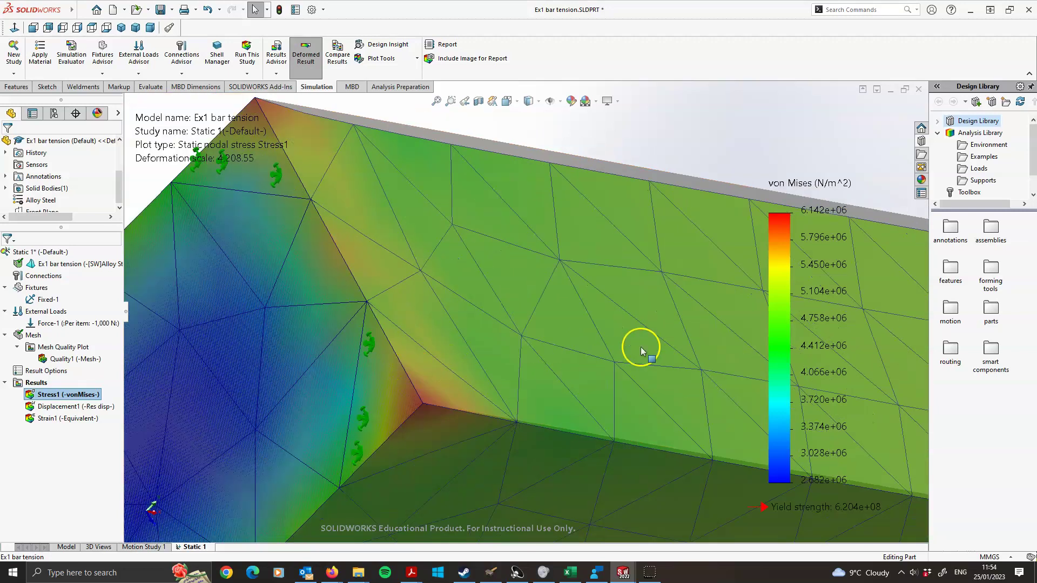
{"action": "scroll", "coordinate": [627, 349], "scroll_direction": "up", "scroll_amount": 5}
{"action": "middle_click_drag", "start_coordinate": [692, 357], "coordinate": [668, 333]}
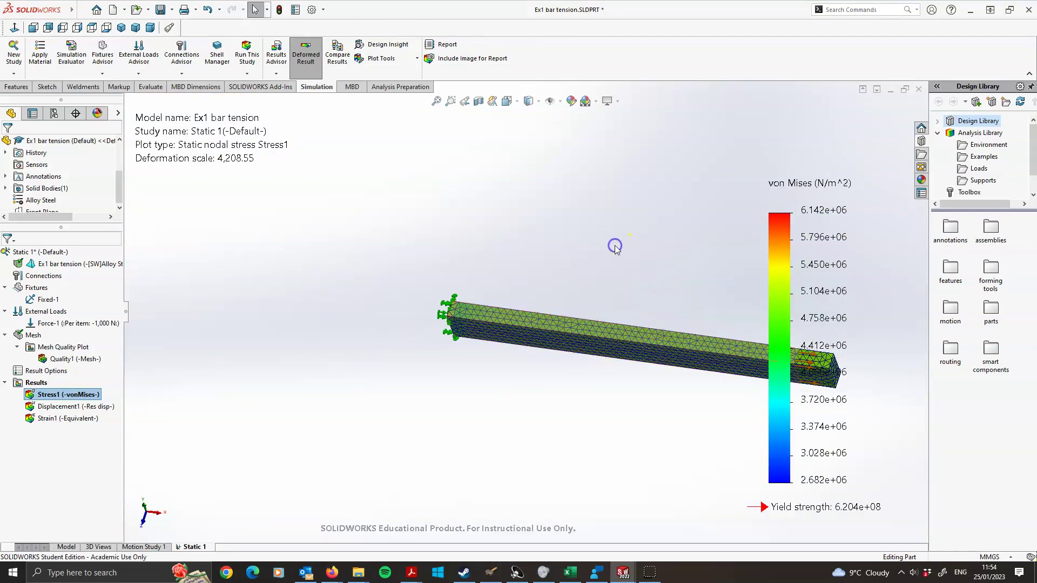
Switch the view to the standard Isometric orientation to frame the whole bar
{"action": "key", "text": "space"}
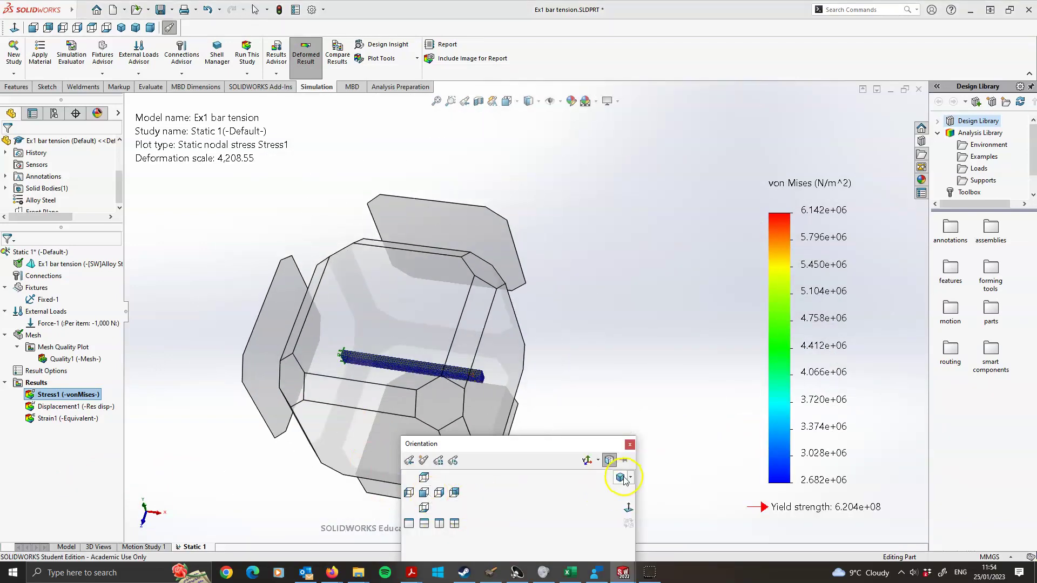
{"action": "left_click", "coordinate": [621, 477]}
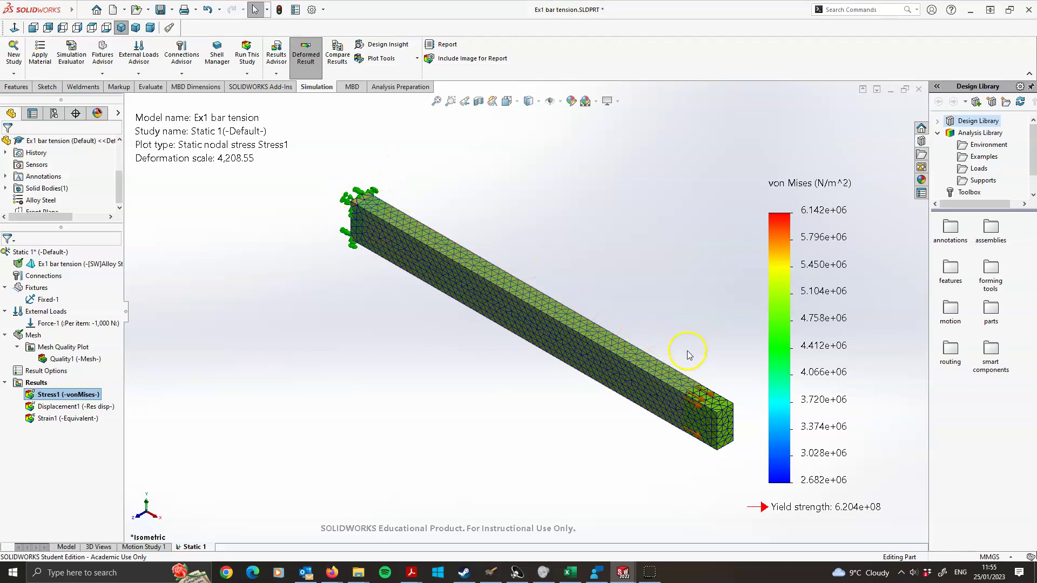
Display the Displacement1 resultant displacement plot with mesh lines shown
{"action": "double_click", "coordinate": [59, 419]}
{"action": "double_click", "coordinate": [61, 408]}
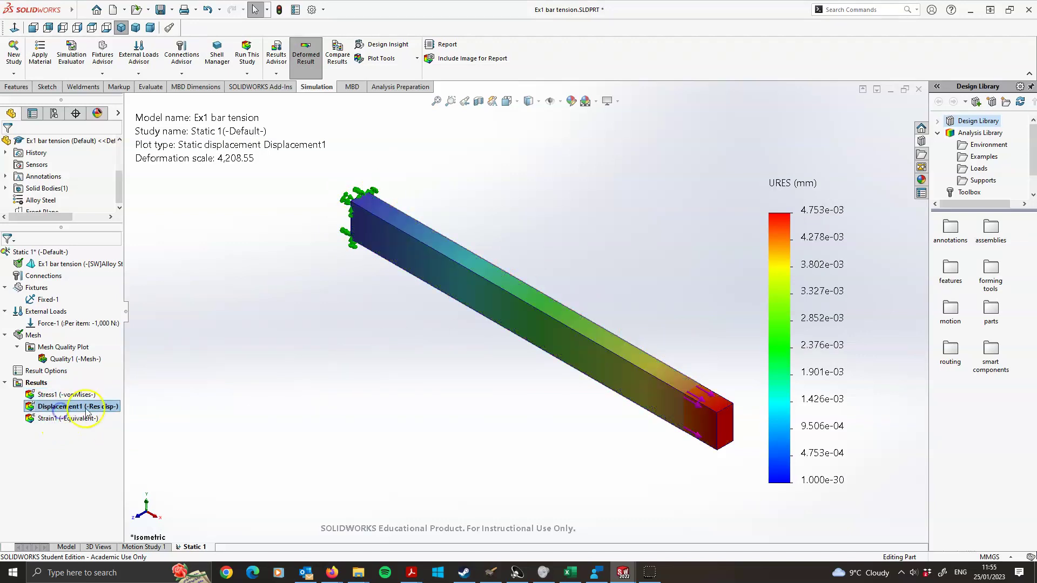
{"action": "scroll", "coordinate": [697, 389], "scroll_direction": "down", "scroll_amount": 5}
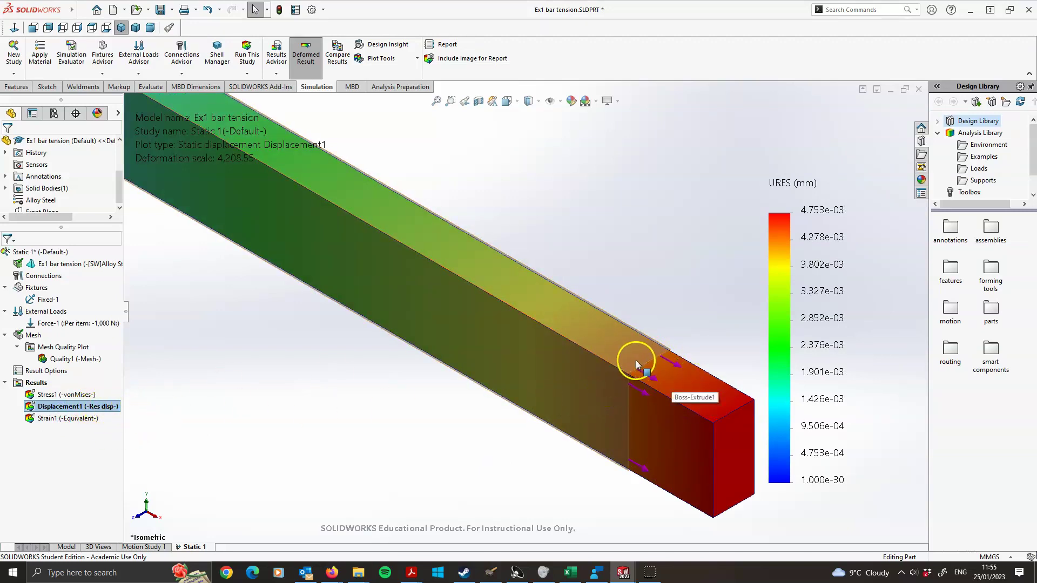
{"action": "right_click", "coordinate": [804, 315]}
{"action": "left_click", "coordinate": [842, 348]}
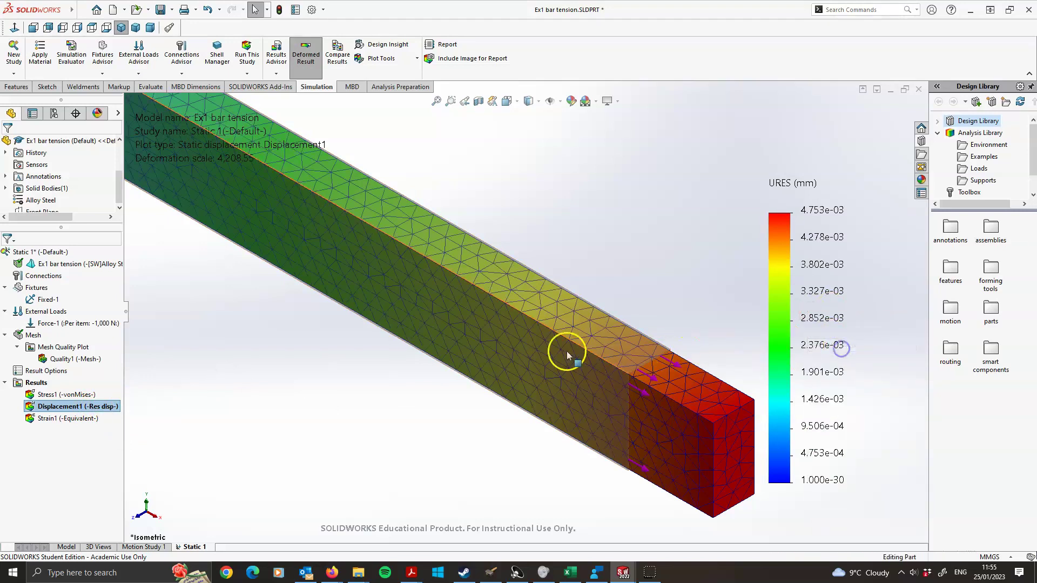
{"action": "scroll", "coordinate": [573, 332], "scroll_direction": "down", "scroll_amount": 4}
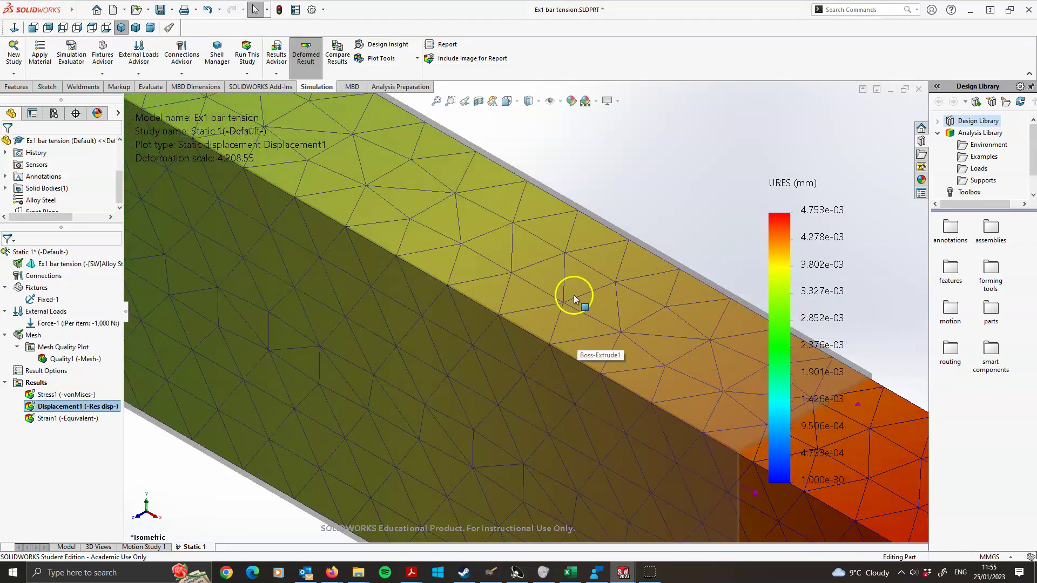
Probe node 595 near the loaded end, reading 4.301e-03 mm, then close the probe
{"action": "right_click", "coordinate": [829, 265]}
{"action": "left_click", "coordinate": [849, 414]}
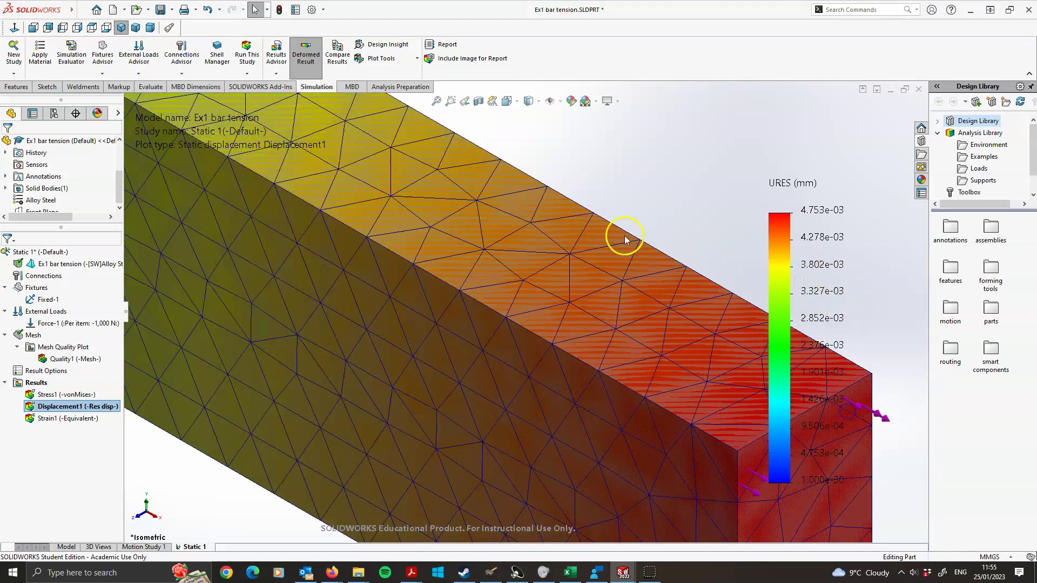
{"action": "left_click", "coordinate": [522, 281]}
{"action": "left_click_drag", "start_coordinate": [555, 303], "coordinate": [610, 202]}
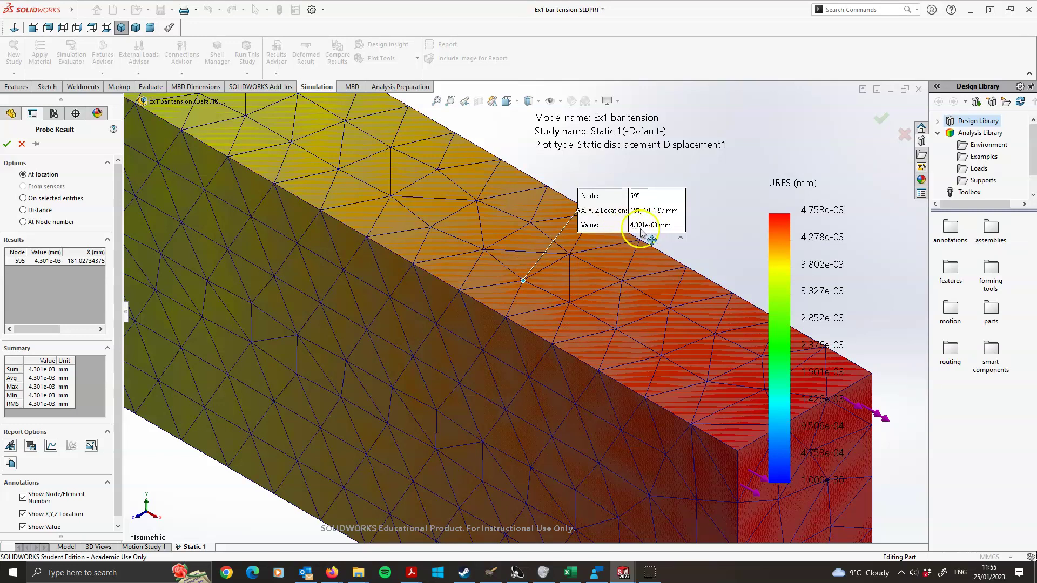
{"action": "left_click", "coordinate": [884, 119]}
{"action": "scroll", "coordinate": [660, 208], "scroll_direction": "up", "scroll_amount": 5}
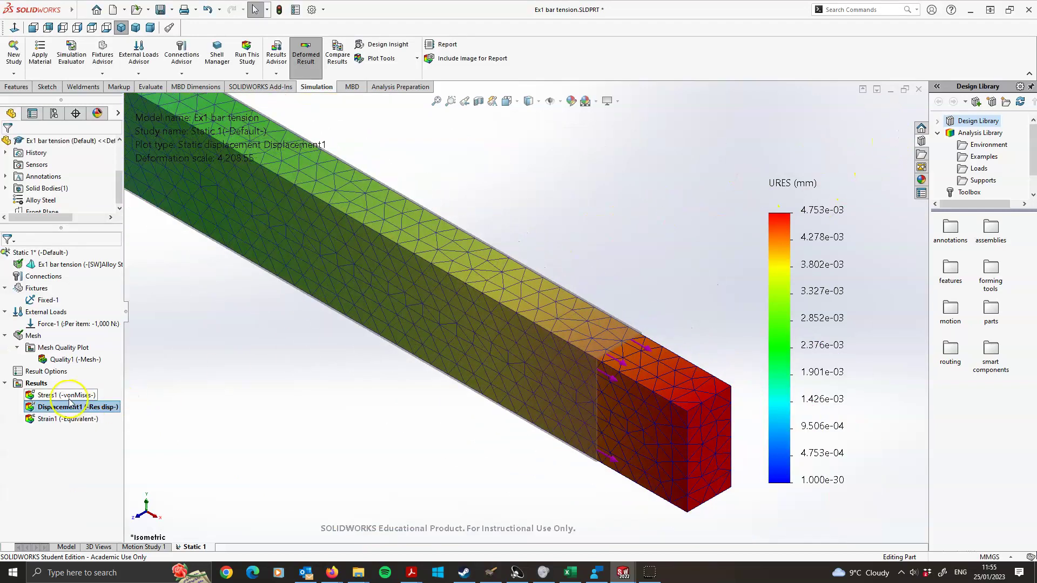
Redisplay the Stress1 von Mises plot and zoom and pan to frame the beam
{"action": "left_click", "coordinate": [57, 419]}
{"action": "double_click", "coordinate": [59, 395]}
{"action": "scroll", "coordinate": [342, 290], "scroll_direction": "up", "scroll_amount": 3}
{"action": "scroll", "coordinate": [296, 170], "scroll_direction": "up", "scroll_amount": 5}
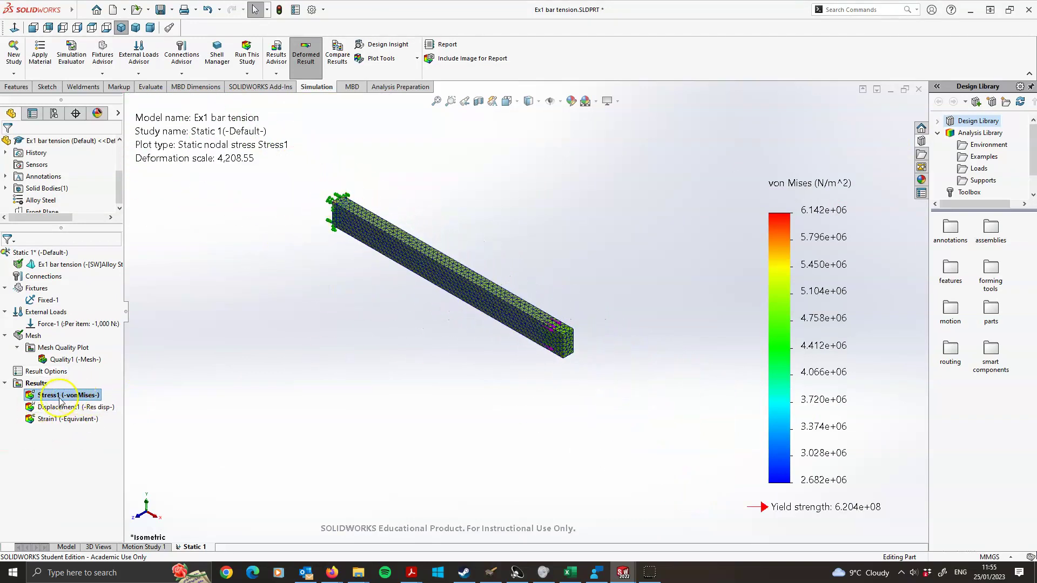
{"action": "scroll", "coordinate": [451, 260], "scroll_direction": "down", "scroll_amount": 5}
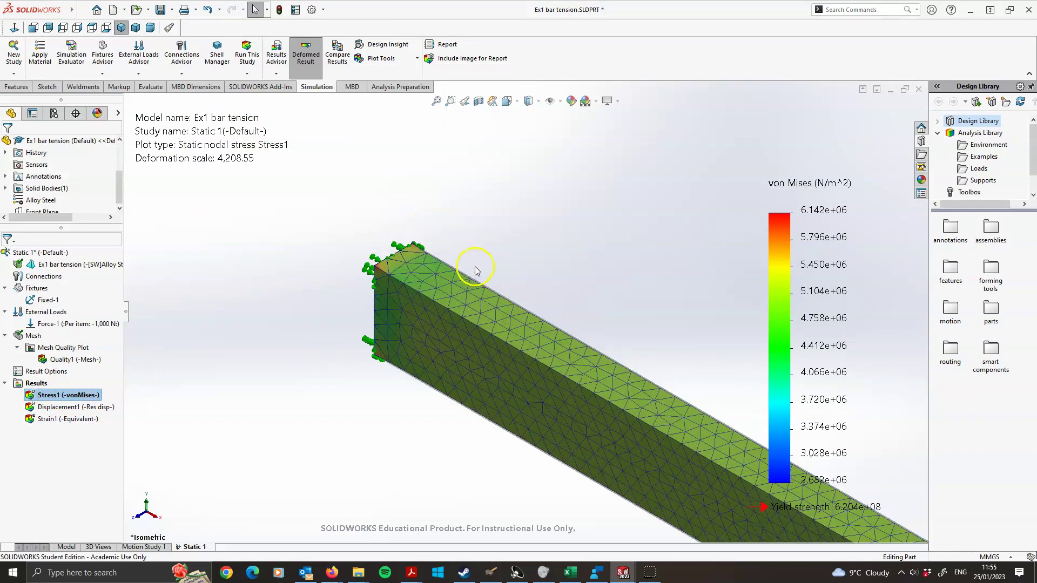
{"action": "scroll", "coordinate": [693, 403], "scroll_direction": "up", "scroll_amount": 2}
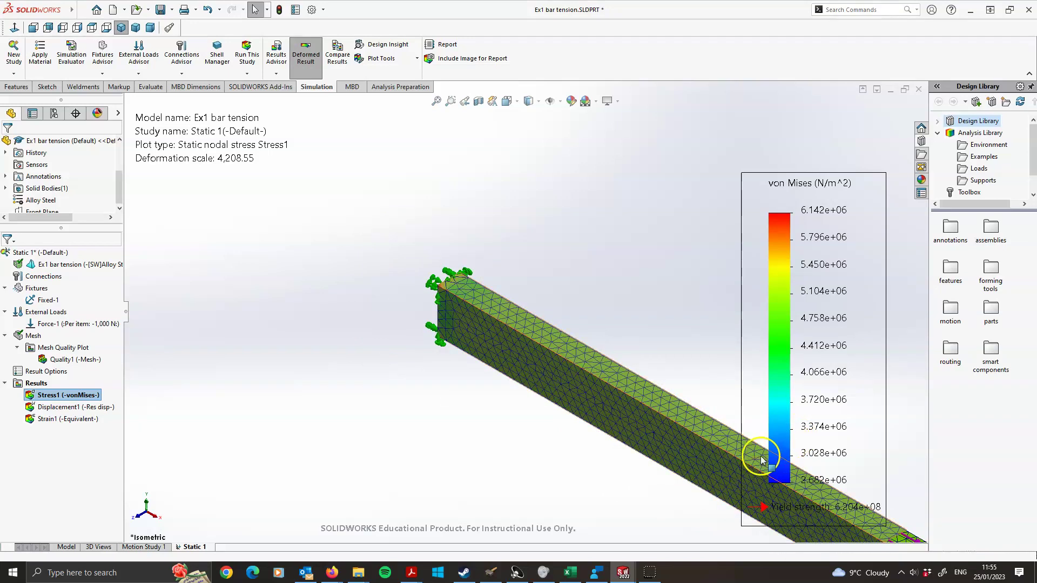
{"action": "key", "text": "ctrl+Left"}
{"action": "key", "text": "ctrl+Up"}
{"action": "scroll", "coordinate": [621, 373], "scroll_direction": "down", "scroll_amount": 3}
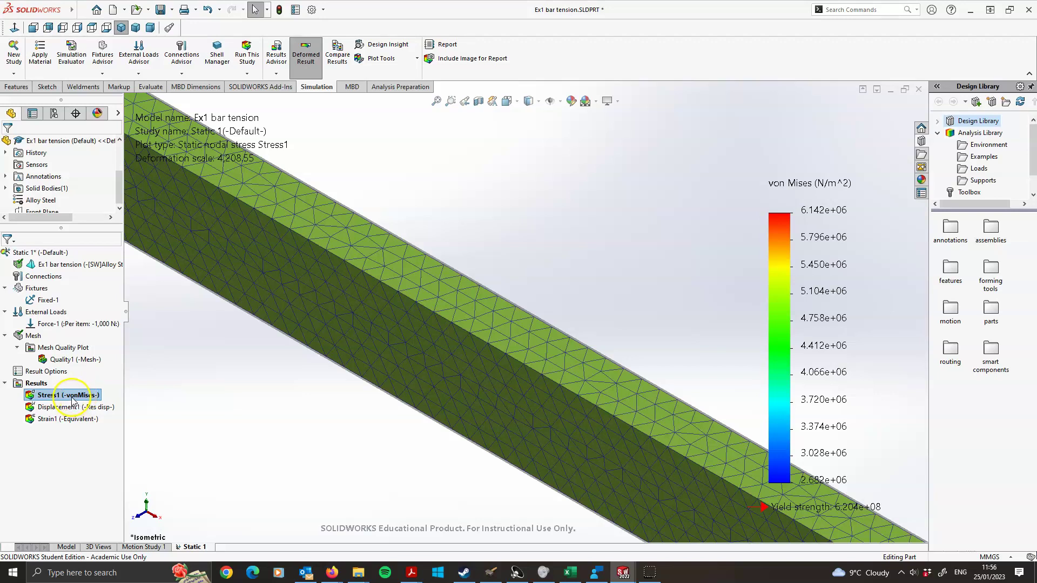
Switch to the torsion axial shaft window and step through the Axial, torsion and Static 3 from [torsion] studies
{"action": "left_click", "coordinate": [623, 573]}
{"action": "left_click", "coordinate": [675, 532]}
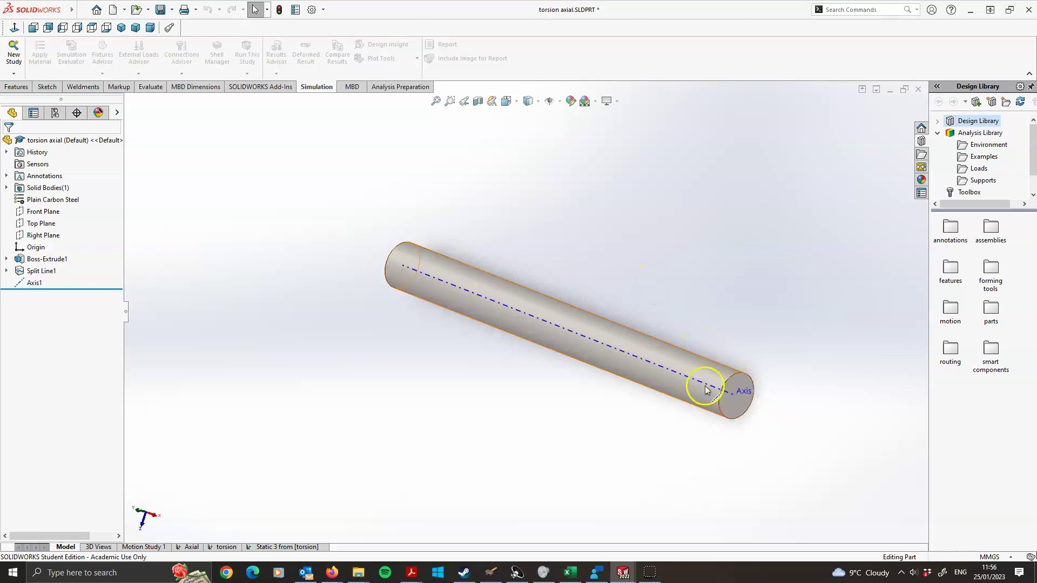
{"action": "left_click", "coordinate": [192, 547]}
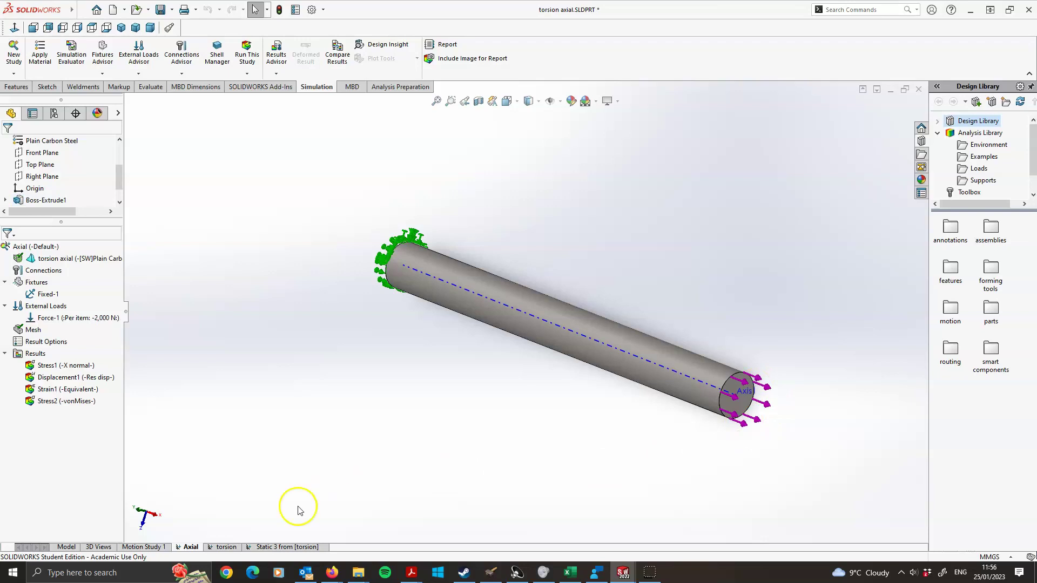
{"action": "left_click", "coordinate": [226, 548]}
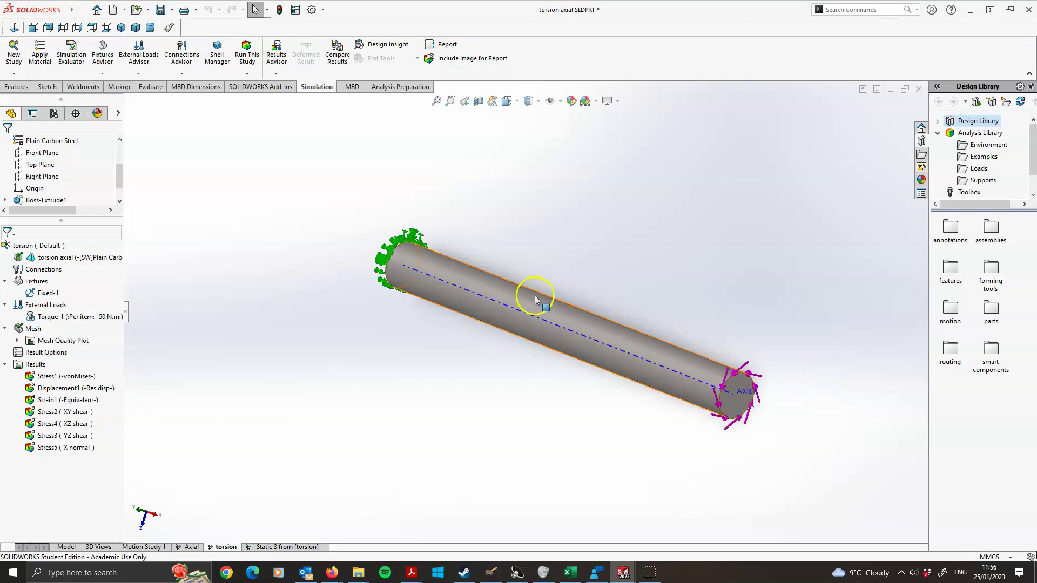
{"action": "left_click", "coordinate": [265, 547]}
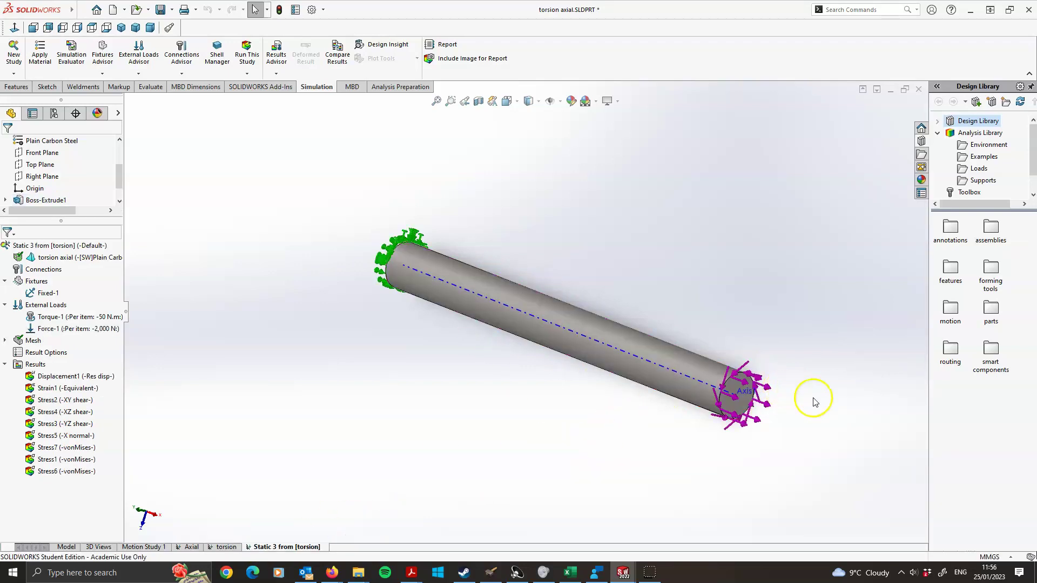
{"action": "scroll", "coordinate": [725, 395], "scroll_direction": "down", "scroll_amount": 3}
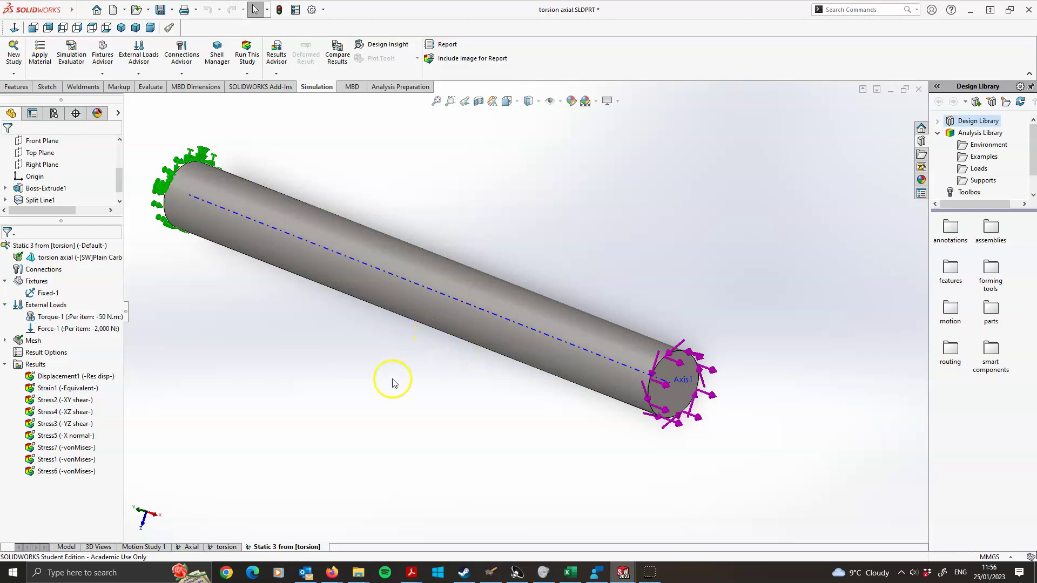
Show the Stress7 plot, then the Stress1 von Mises section plot peaking at 6.513e+07 N/m^2
{"action": "double_click", "coordinate": [67, 447]}
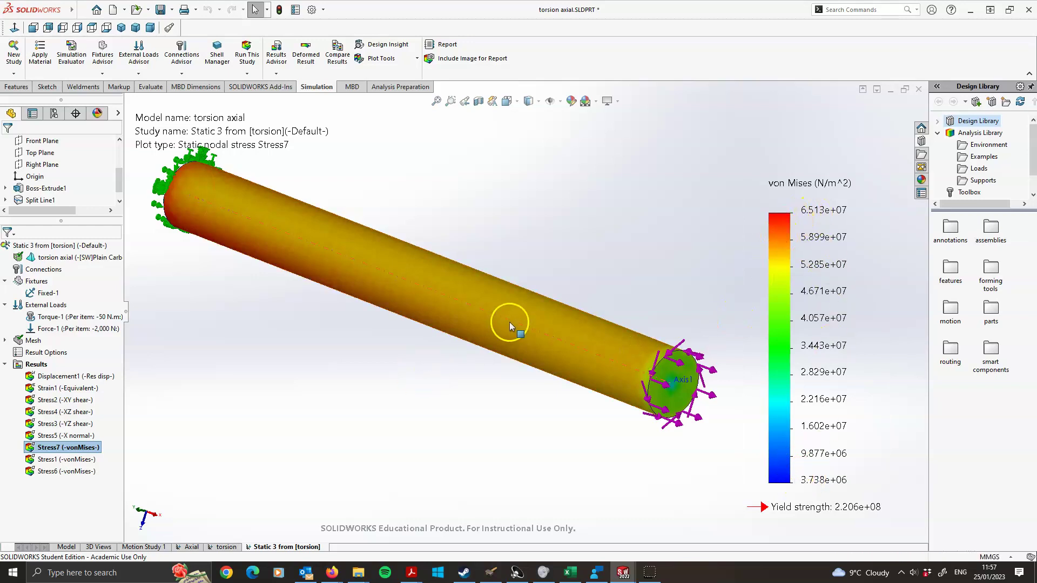
{"action": "double_click", "coordinate": [75, 465]}
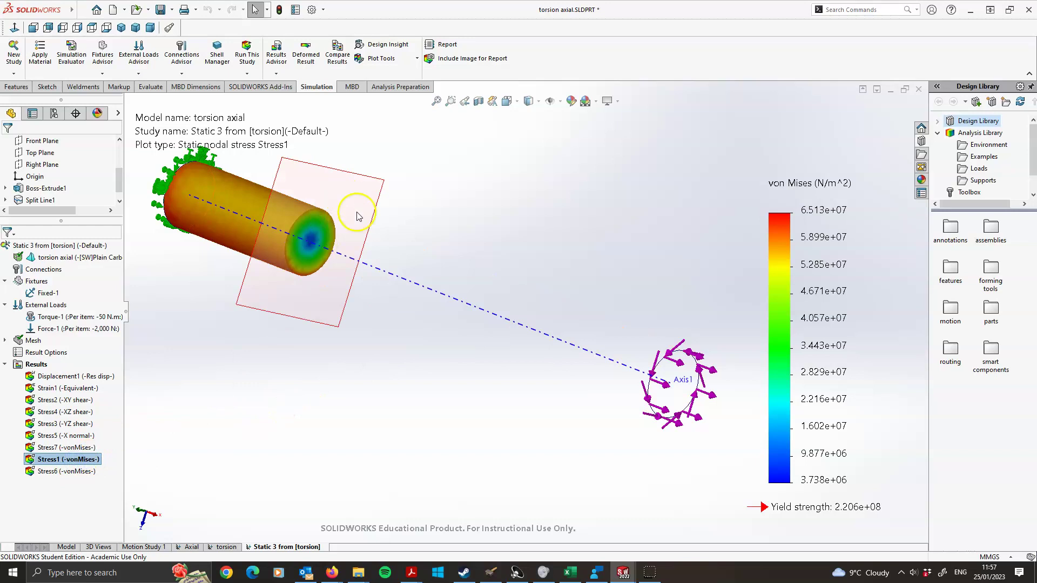
Rotate the shaft and cutting plane, then close the save reminder popup
{"action": "scroll", "coordinate": [367, 219], "scroll_direction": "down", "scroll_amount": 2}
{"action": "scroll", "coordinate": [324, 232], "scroll_direction": "down", "scroll_amount": 2}
{"action": "scroll", "coordinate": [341, 278], "scroll_direction": "down", "scroll_amount": 2}
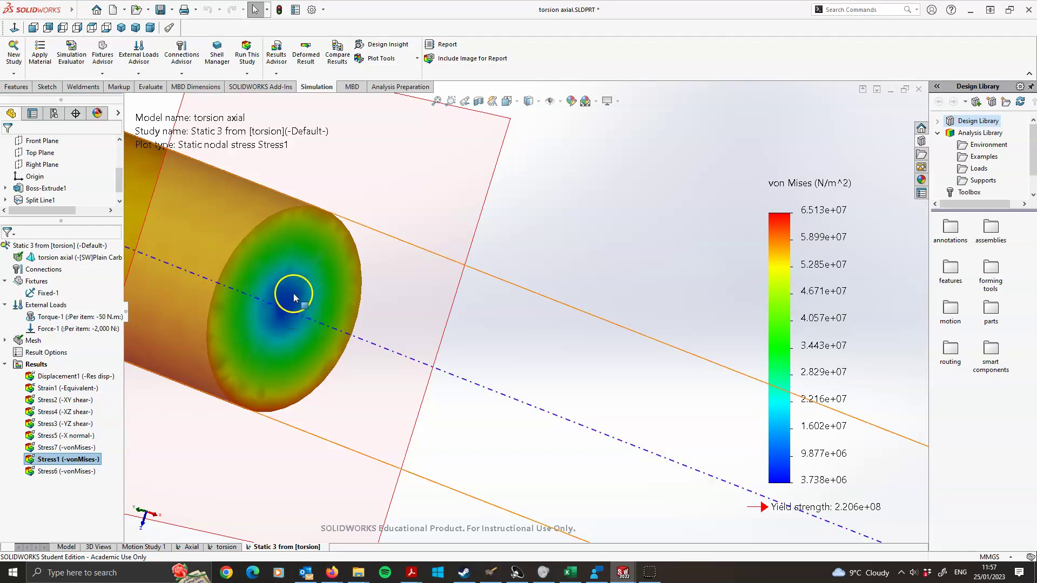
{"action": "middle_click_drag", "start_coordinate": [288, 314], "coordinate": [289, 306]}
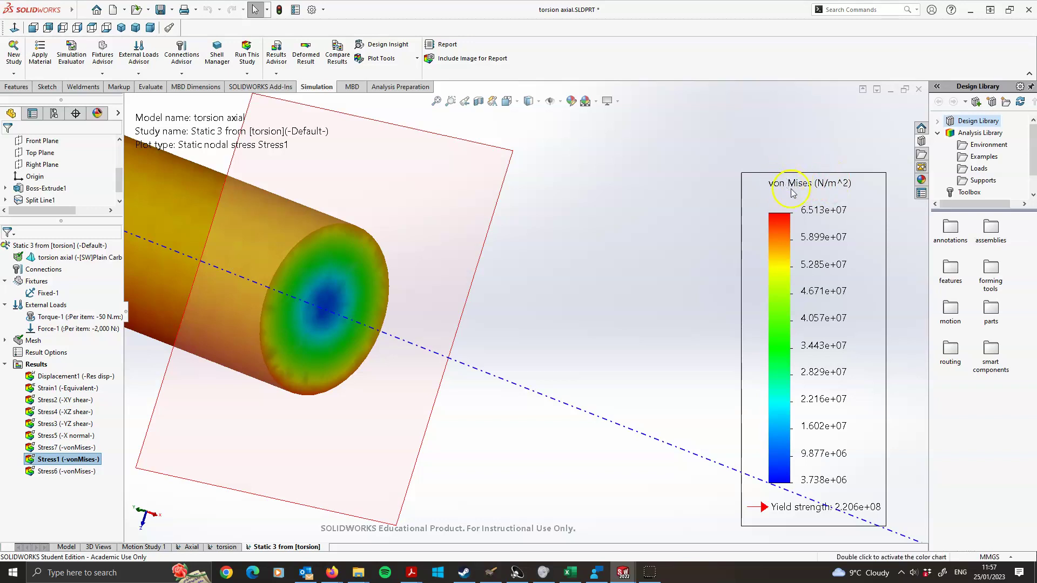
{"action": "middle_click_drag", "start_coordinate": [593, 266], "coordinate": [539, 304]}
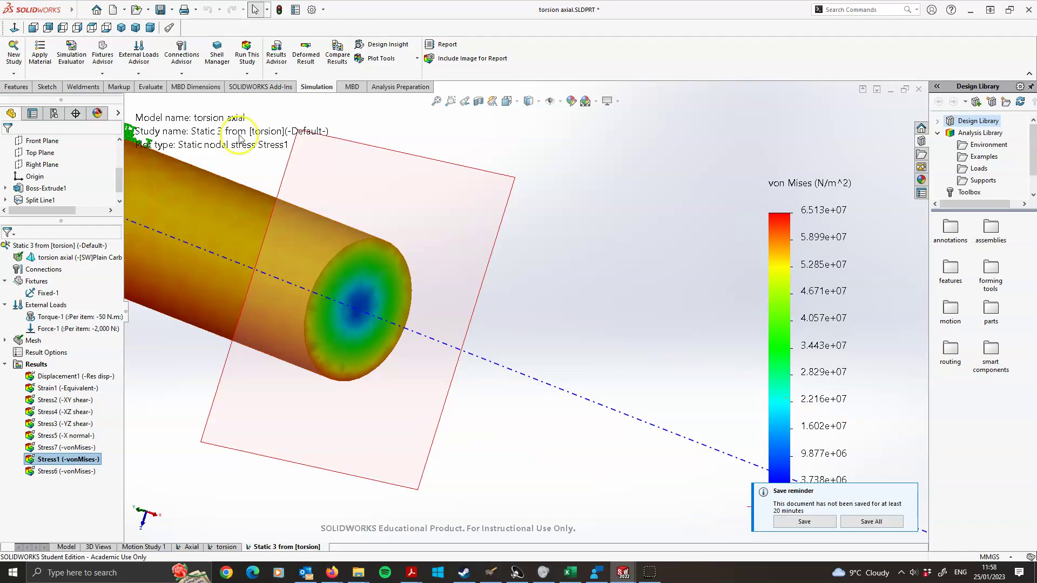
{"action": "left_click", "coordinate": [346, 387]}
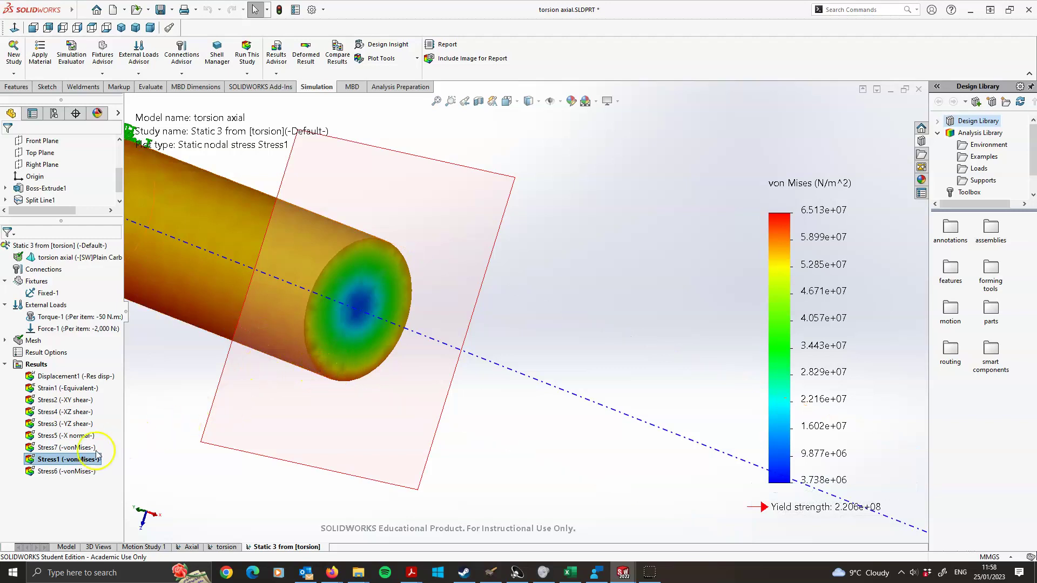
Display the Stress6 vector plot, briefly compare it with Stress7, and orbit the shaft
{"action": "double_click", "coordinate": [66, 473]}
{"action": "scroll", "coordinate": [629, 324], "scroll_direction": "down", "scroll_amount": 5}
{"action": "scroll", "coordinate": [554, 402], "scroll_direction": "down", "scroll_amount": 6}
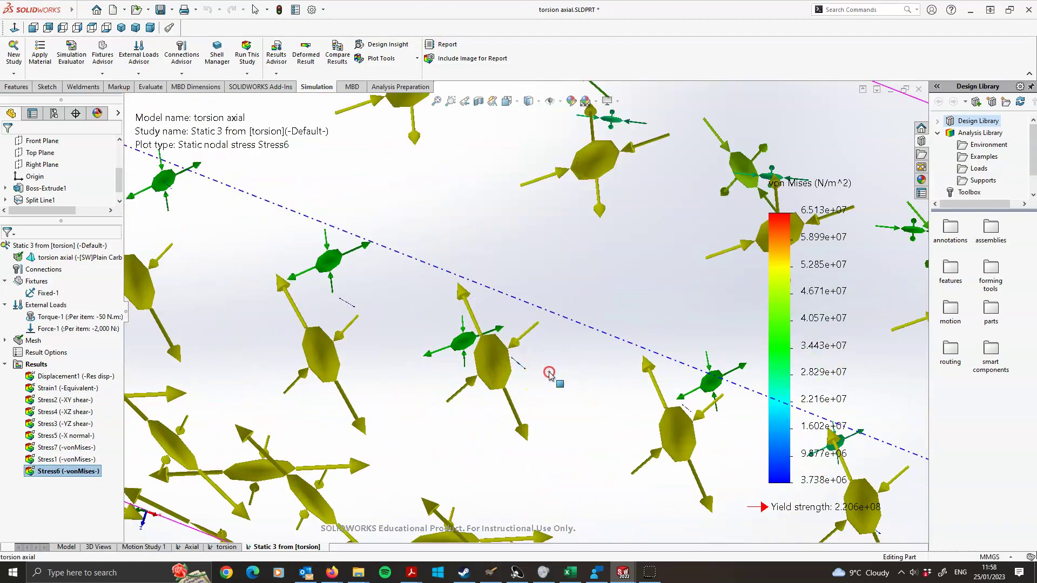
{"action": "scroll", "coordinate": [551, 364], "scroll_direction": "up", "scroll_amount": 5}
{"action": "scroll", "coordinate": [545, 333], "scroll_direction": "down", "scroll_amount": 8}
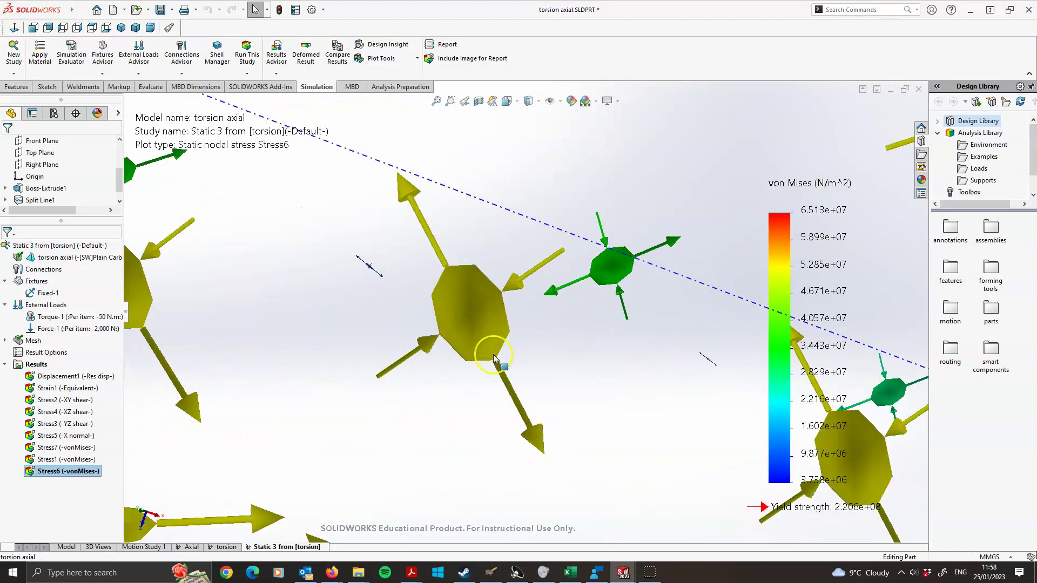
{"action": "scroll", "coordinate": [490, 284], "scroll_direction": "up", "scroll_amount": 4}
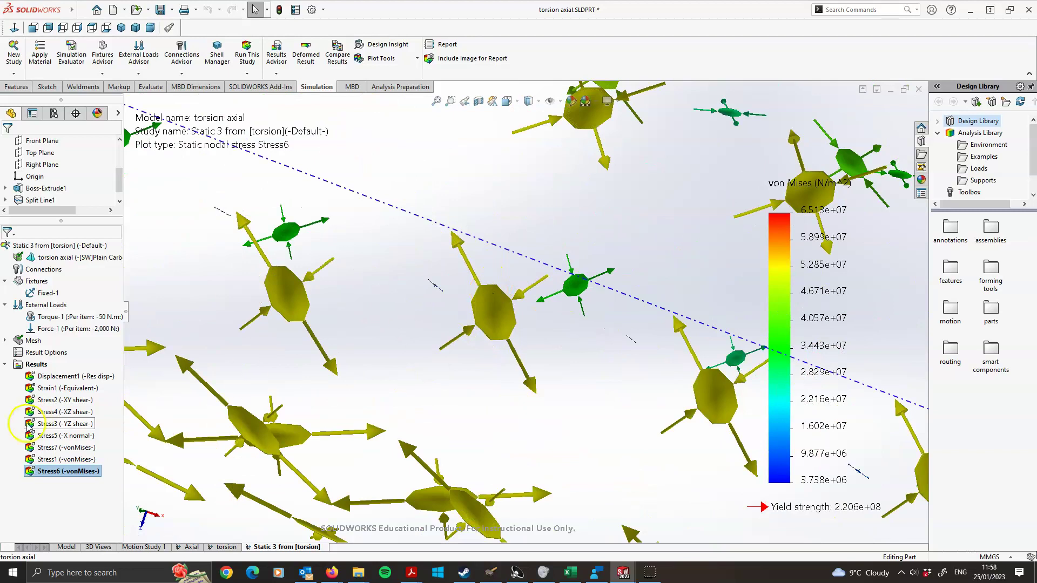
{"action": "double_click", "coordinate": [59, 447]}
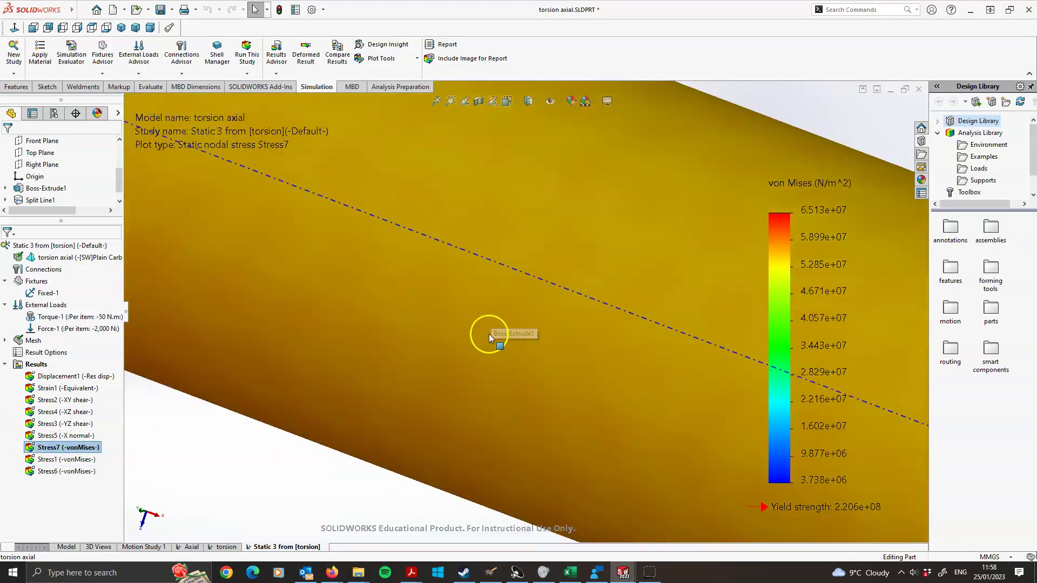
{"action": "mouse_move", "coordinate": [516, 305]}
{"action": "middle_mouse_down"}
{"action": "mouse_move", "coordinate": [475, 297]}
{"action": "mouse_move", "coordinate": [491, 283]}
{"action": "mouse_move", "coordinate": [530, 296]}
{"action": "middle_mouse_up"}
{"action": "left_click", "coordinate": [73, 472]}
{"action": "middle_click_drag", "start_coordinate": [526, 353], "coordinate": [578, 329]}
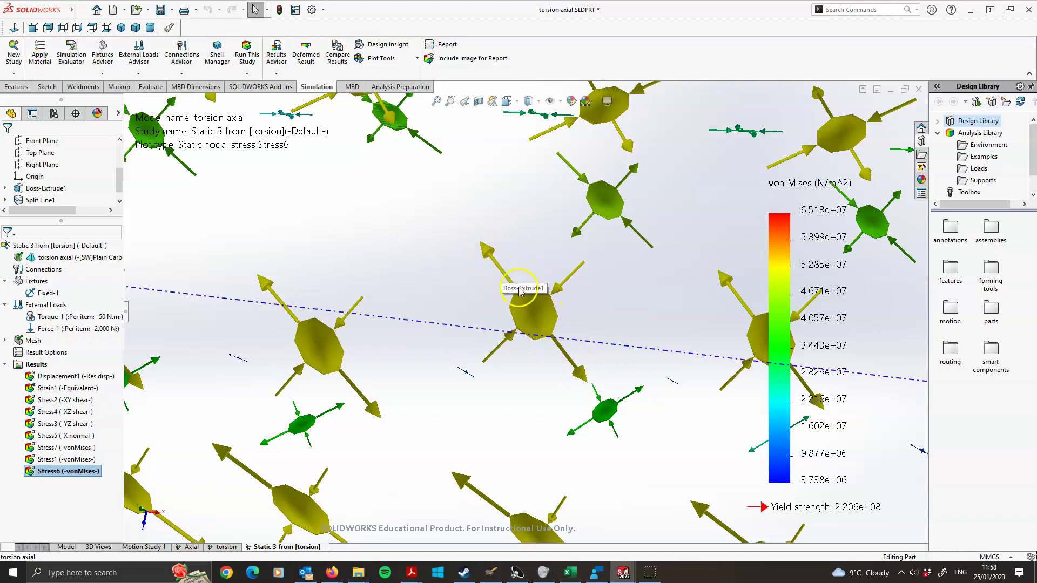
{"action": "middle_click_drag", "start_coordinate": [521, 284], "coordinate": [588, 302]}
{"action": "left_click", "coordinate": [510, 266]}
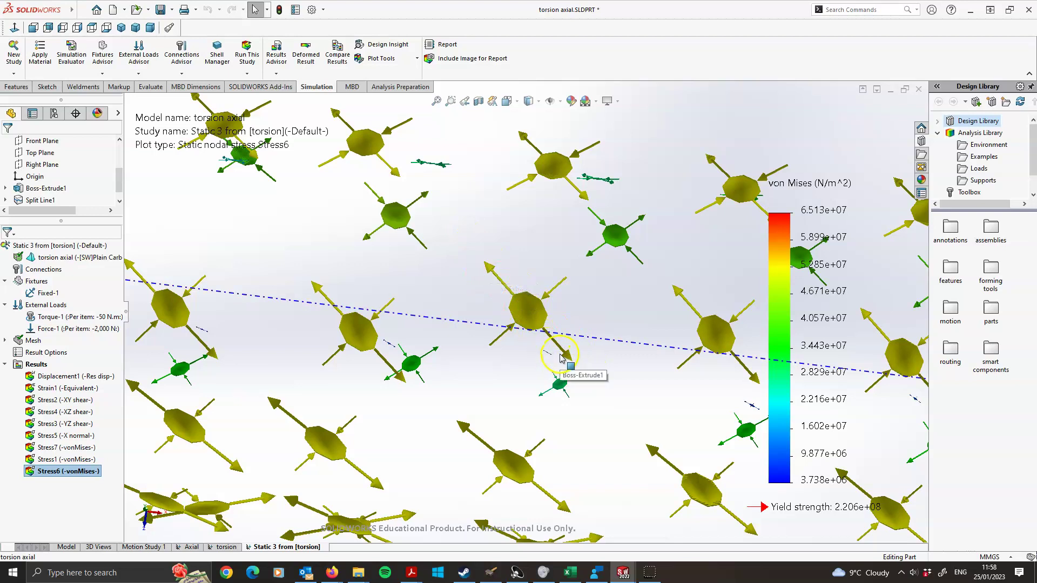
Zoom in and orbit around the shaft end to inspect the stress arrows up close
{"action": "scroll", "coordinate": [563, 301], "scroll_direction": "down", "scroll_amount": 2}
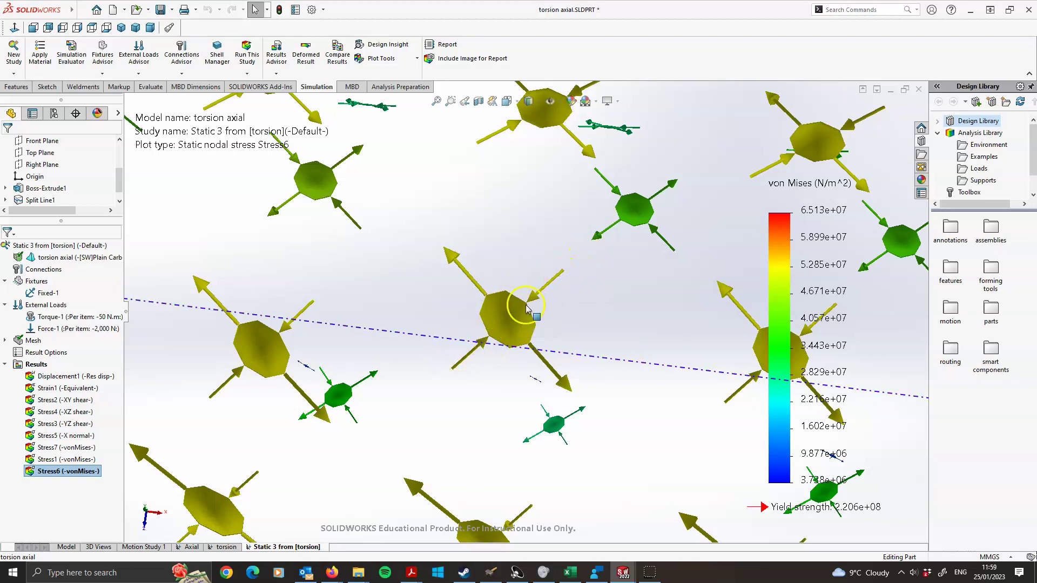
{"action": "mouse_move", "coordinate": [546, 316]}
{"action": "middle_mouse_down"}
{"action": "mouse_move", "coordinate": [456, 325]}
{"action": "mouse_move", "coordinate": [530, 326]}
{"action": "middle_mouse_up"}
{"action": "scroll", "coordinate": [530, 325], "scroll_direction": "up", "scroll_amount": 2}
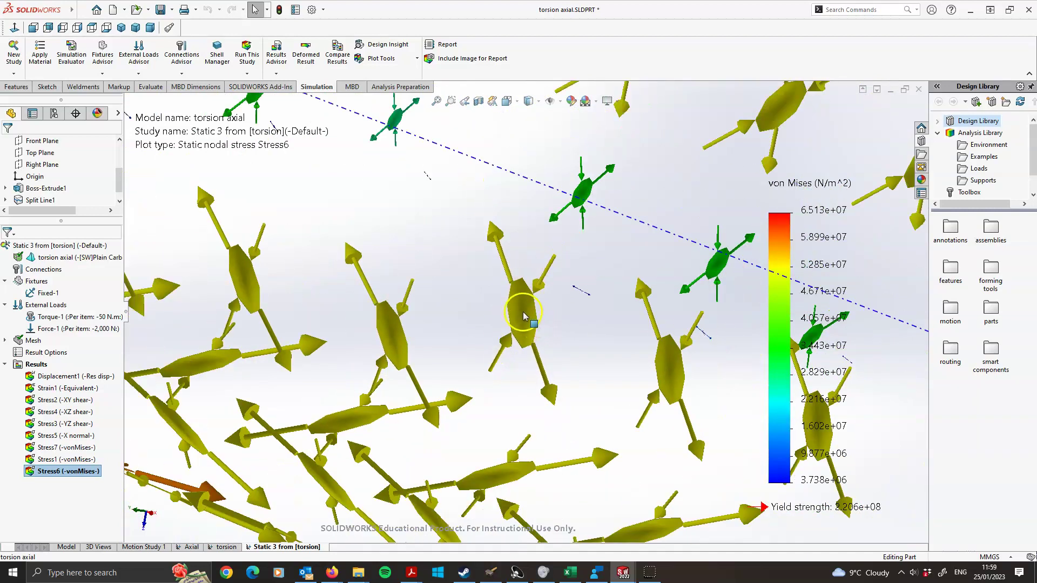
{"action": "scroll", "coordinate": [533, 310], "scroll_direction": "down", "scroll_amount": 8}
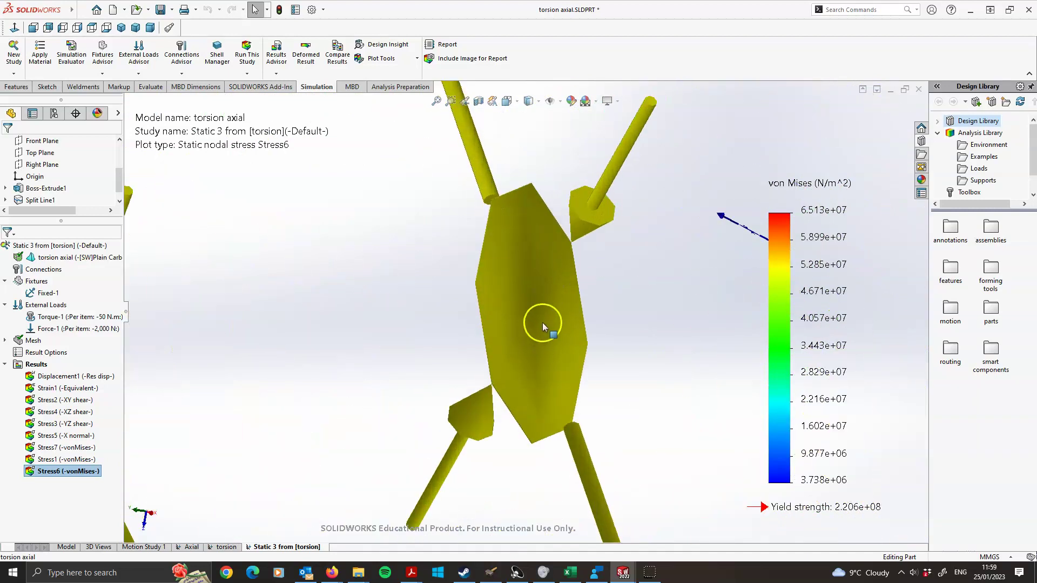
{"action": "scroll", "coordinate": [543, 323], "scroll_direction": "up", "scroll_amount": 10}
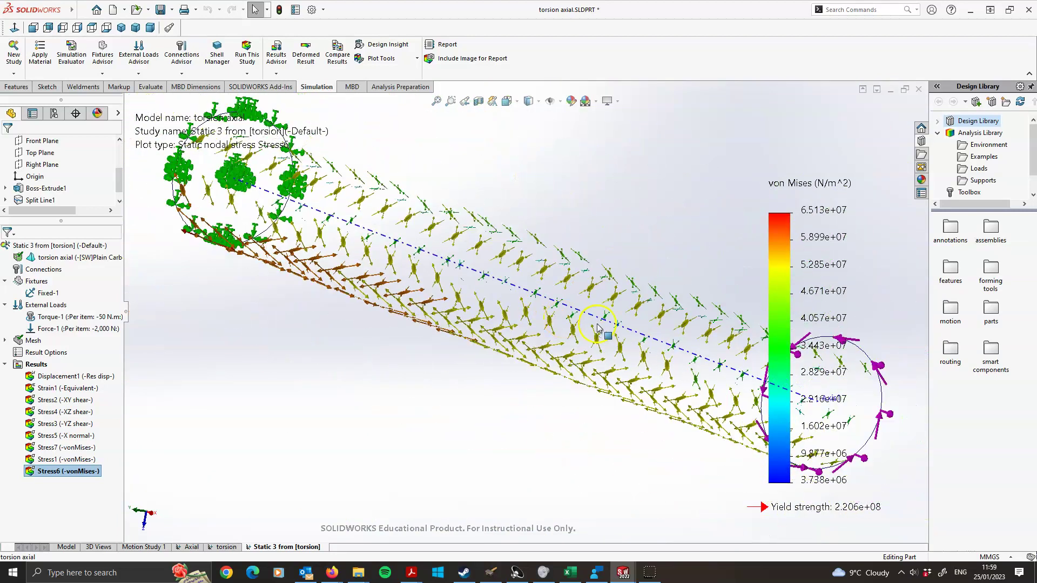
{"action": "scroll", "coordinate": [597, 327], "scroll_direction": "up", "scroll_amount": 3}
{"action": "scroll", "coordinate": [637, 347], "scroll_direction": "down", "scroll_amount": 8}
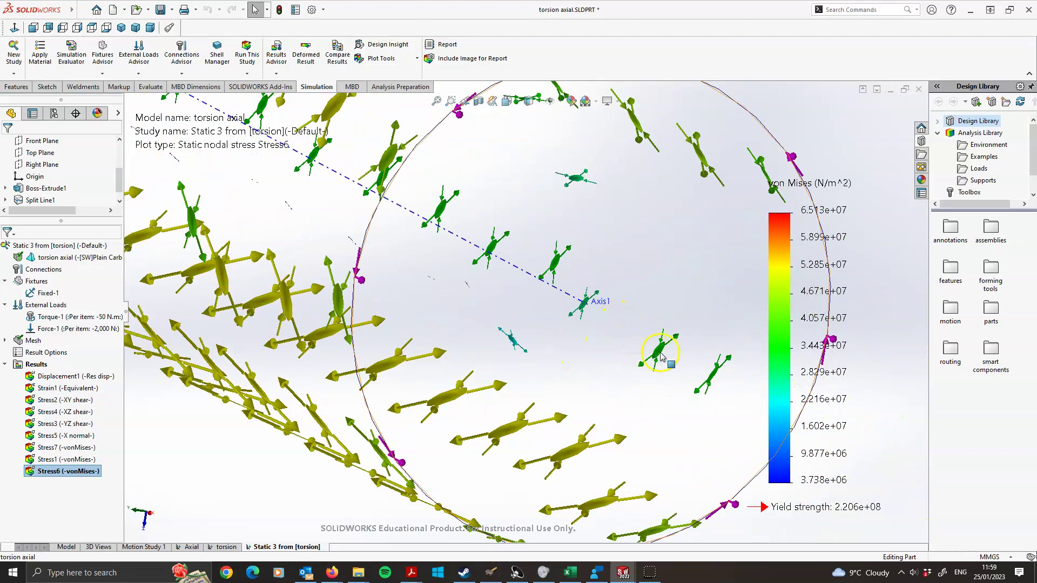
{"action": "scroll", "coordinate": [596, 332], "scroll_direction": "down", "scroll_amount": 6}
{"action": "scroll", "coordinate": [592, 326], "scroll_direction": "down", "scroll_amount": 2}
{"action": "scroll", "coordinate": [569, 329], "scroll_direction": "up", "scroll_amount": 8}
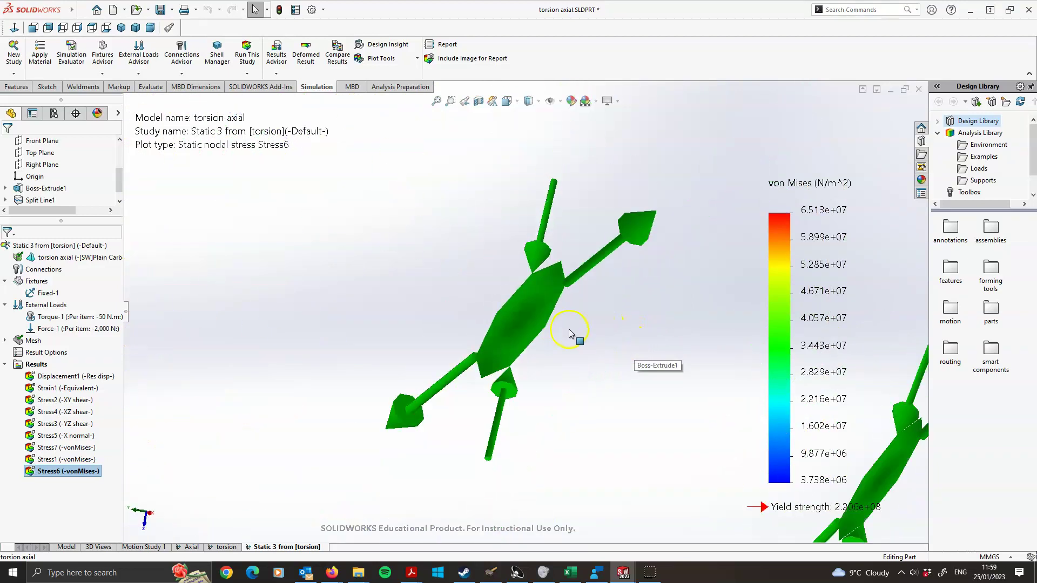
{"action": "scroll", "coordinate": [324, 286], "scroll_direction": "down", "scroll_amount": 5}
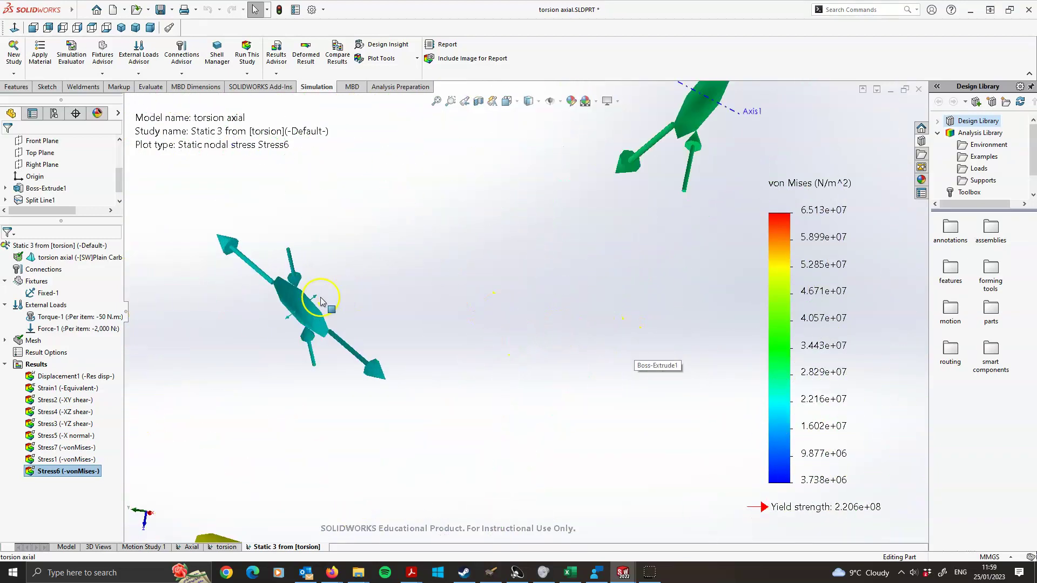
{"action": "scroll", "coordinate": [311, 318], "scroll_direction": "down", "scroll_amount": 2}
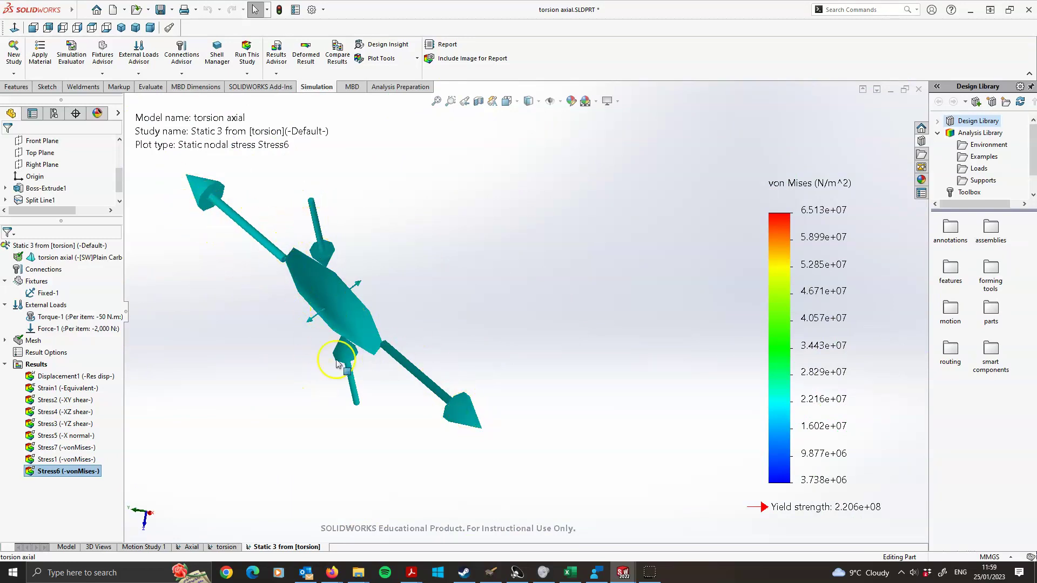
{"action": "middle_click_drag", "start_coordinate": [363, 296], "coordinate": [354, 298]}
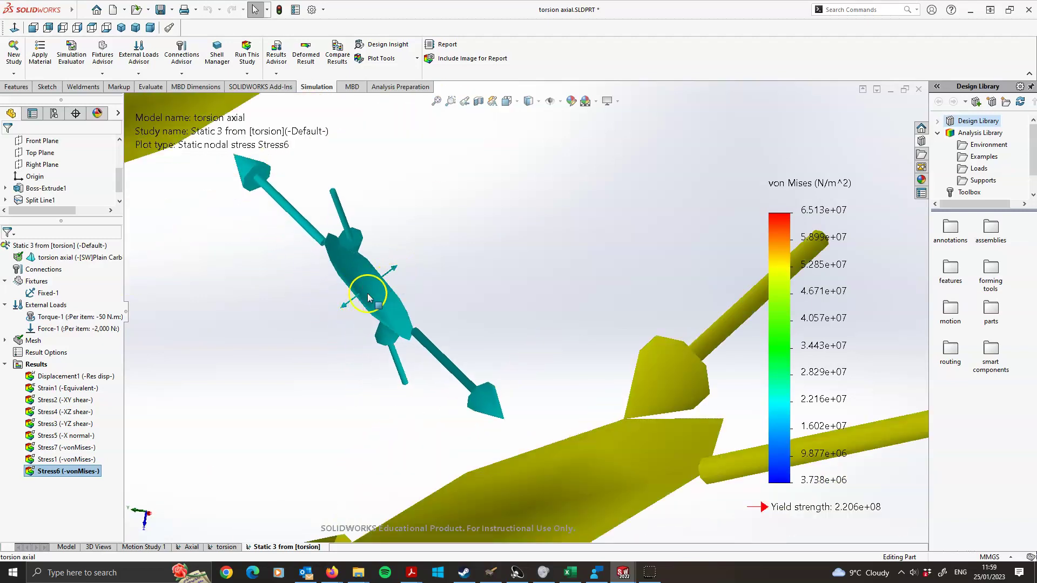
{"action": "scroll", "coordinate": [405, 286], "scroll_direction": "up", "scroll_amount": 8}
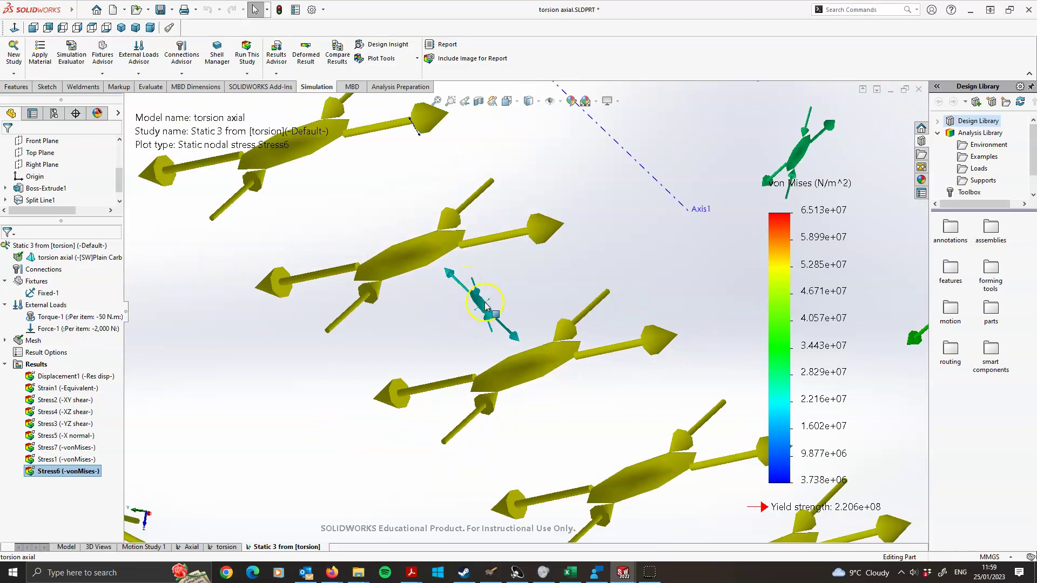
{"action": "scroll", "coordinate": [480, 304], "scroll_direction": "up", "scroll_amount": 10}
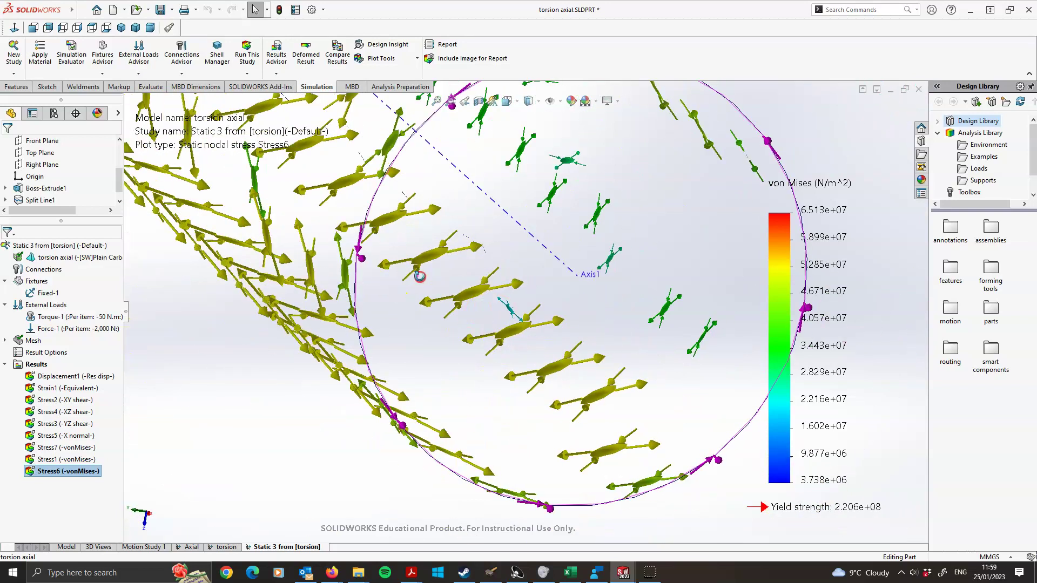
{"action": "scroll", "coordinate": [435, 285], "scroll_direction": "up", "scroll_amount": 5}
{"action": "middle_click_drag", "start_coordinate": [467, 288], "coordinate": [410, 296]}
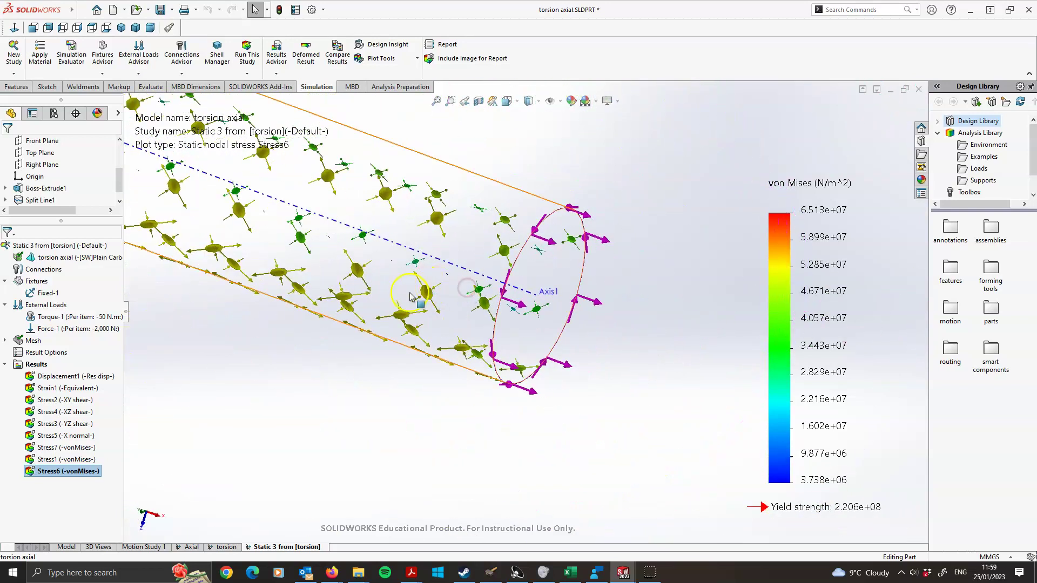
{"action": "scroll", "coordinate": [431, 215], "scroll_direction": "down", "scroll_amount": 2}
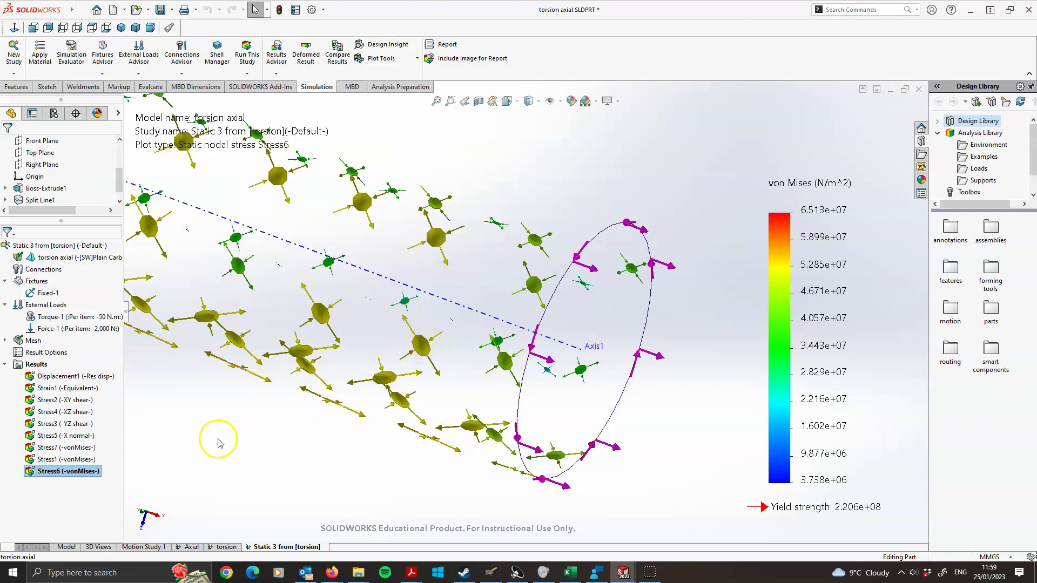
Show the Stress7 plot, pan the shaft, then switch to the Stress1 section plot
{"action": "double_click", "coordinate": [70, 448]}
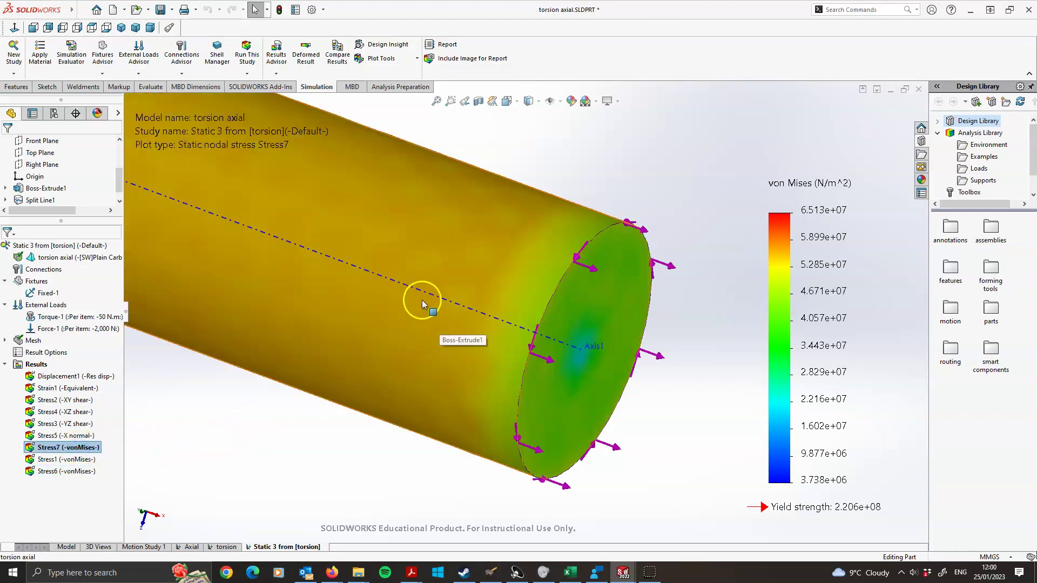
{"action": "middle_click_drag", "start_coordinate": [474, 308], "coordinate": [216, 364], "text": "ctrl"}
{"action": "double_click", "coordinate": [88, 460]}
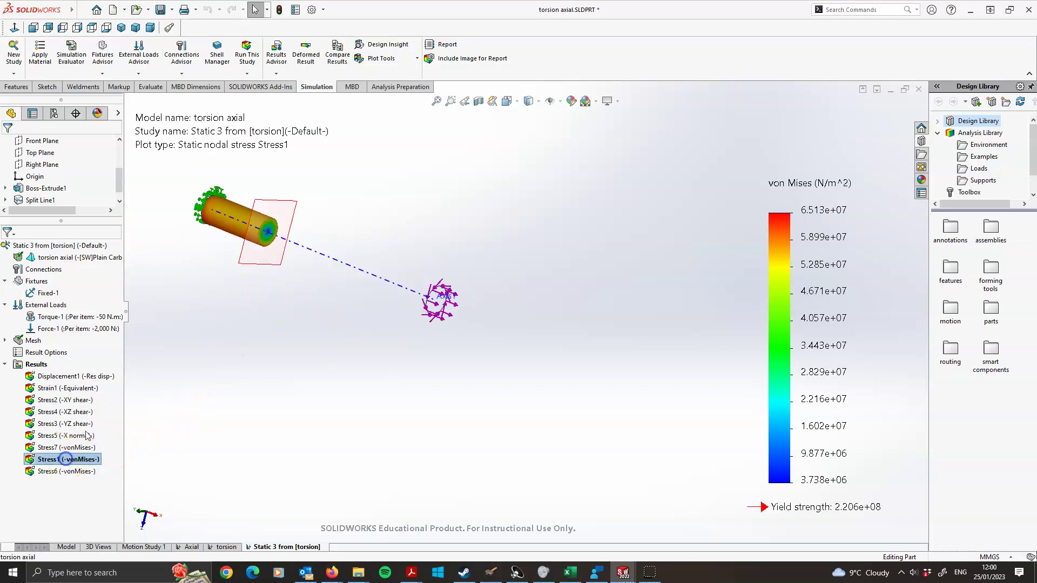
{"action": "scroll", "coordinate": [358, 231], "scroll_direction": "down", "scroll_amount": 10}
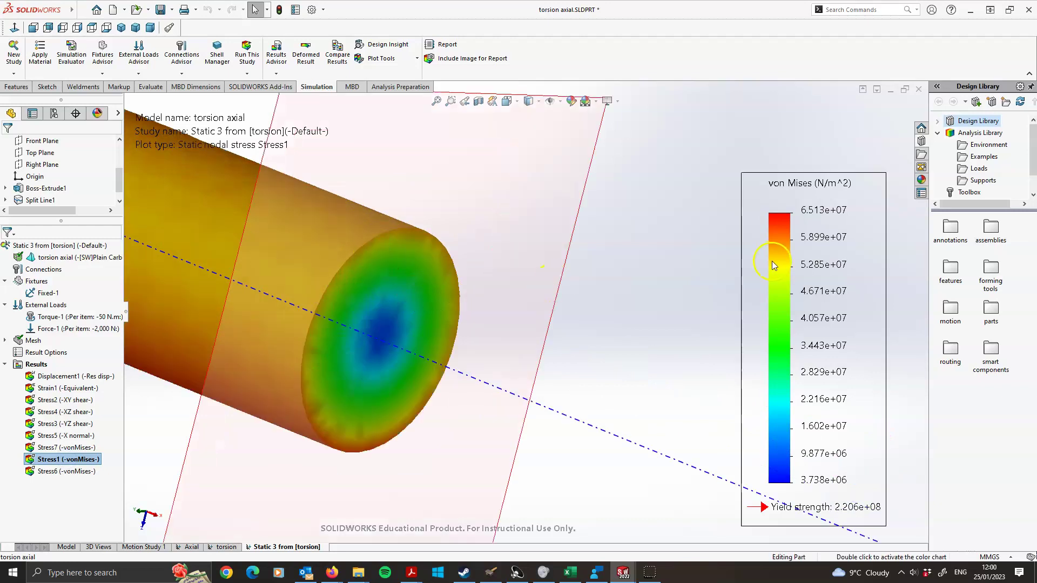
Overlay mesh lines on the Stress1 section plot and open the Probe Result tool
{"action": "right_click", "coordinate": [820, 274]}
{"action": "left_click", "coordinate": [837, 315]}
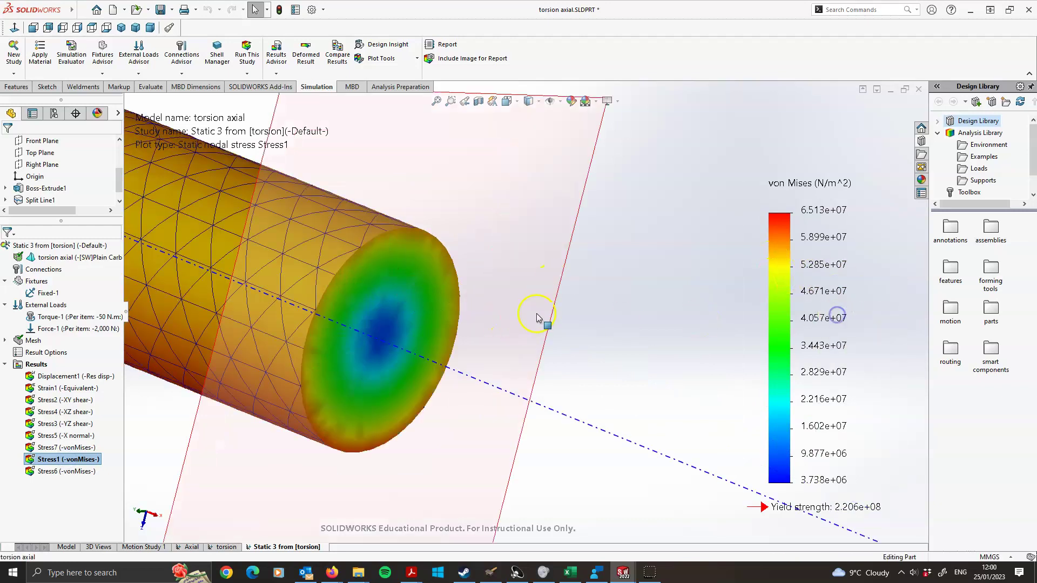
{"action": "right_click", "coordinate": [830, 263]}
{"action": "left_click", "coordinate": [841, 408]}
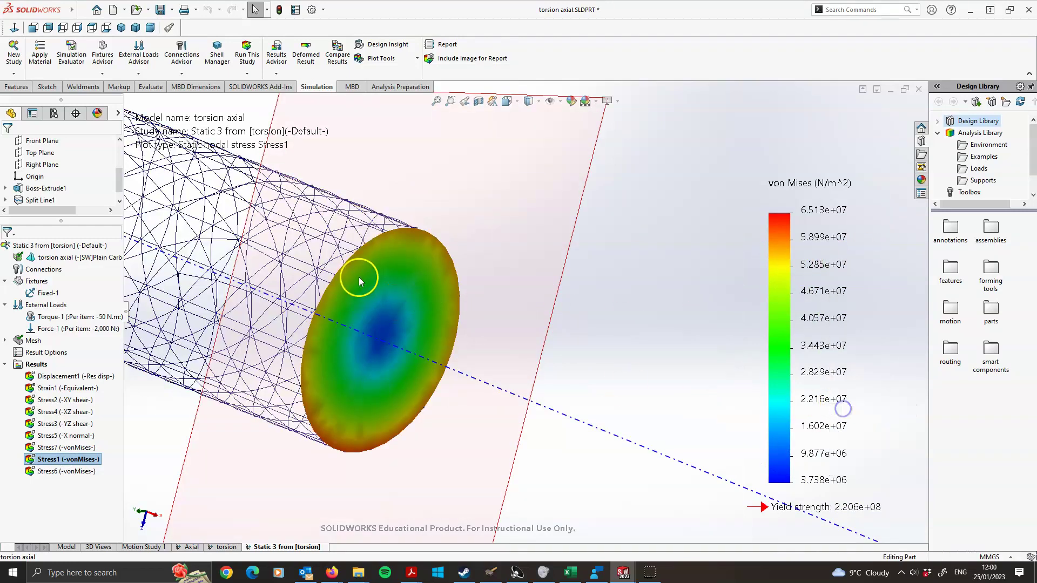
{"action": "scroll", "coordinate": [347, 232], "scroll_direction": "down", "scroll_amount": 3}
Probe the shaft end face, reading 3.432e+07 N/m^2 at 50, -2.19, -5.58 mm
{"action": "left_click", "coordinate": [385, 218]}
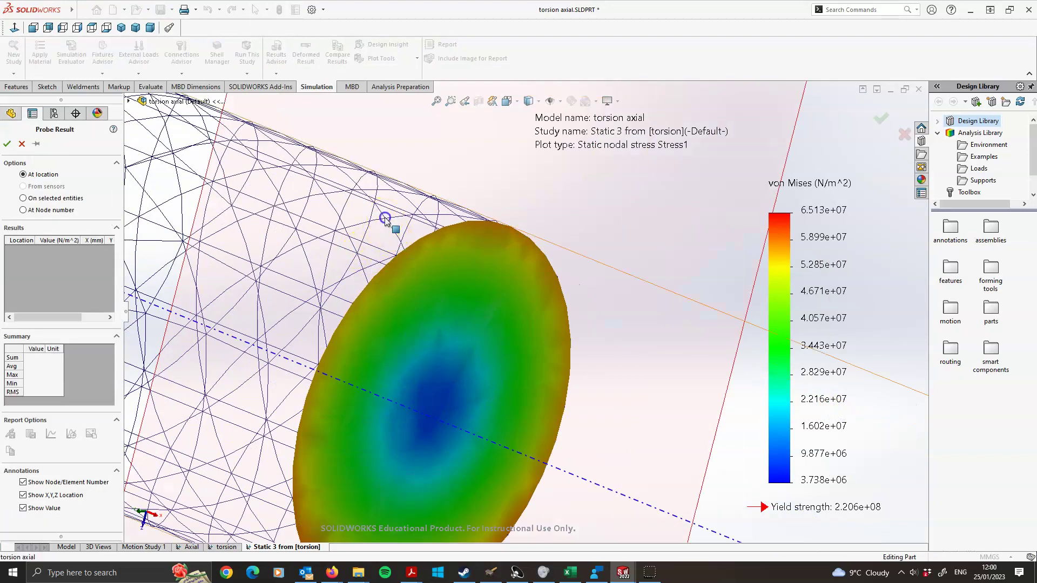
{"action": "scroll", "coordinate": [432, 324], "scroll_direction": "up", "scroll_amount": 5}
{"action": "left_click", "coordinate": [513, 314]}
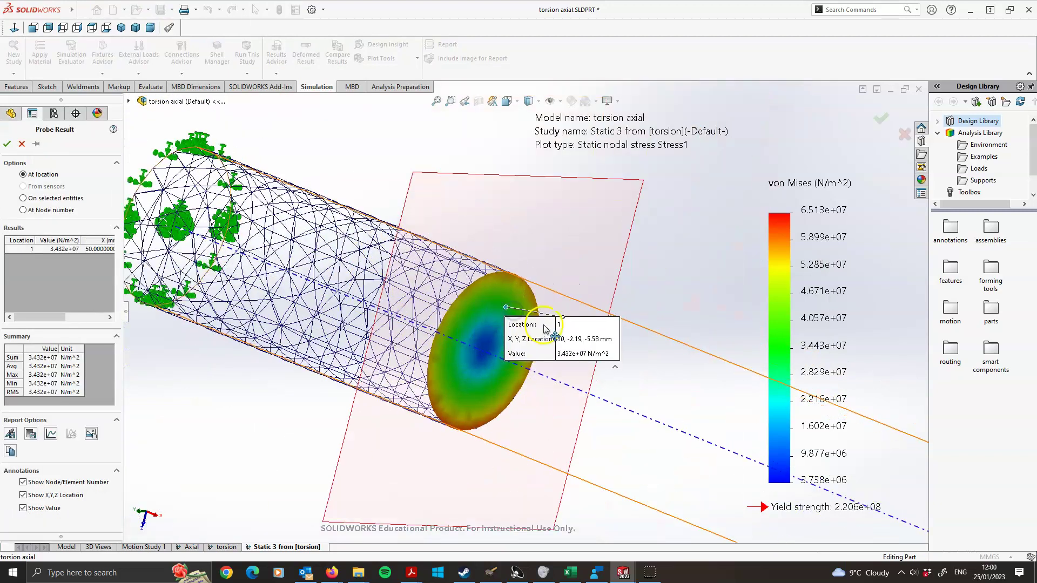
{"action": "scroll", "coordinate": [540, 308], "scroll_direction": "down", "scroll_amount": 3}
{"action": "left_click_drag", "start_coordinate": [592, 296], "coordinate": [624, 251]}
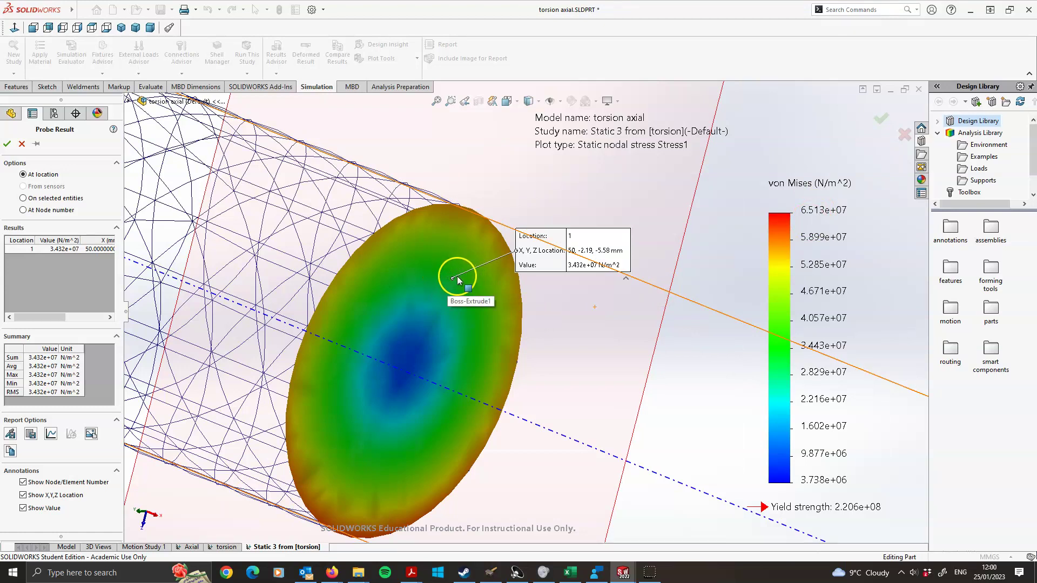
{"action": "scroll", "coordinate": [458, 278], "scroll_direction": "up", "scroll_amount": 3}
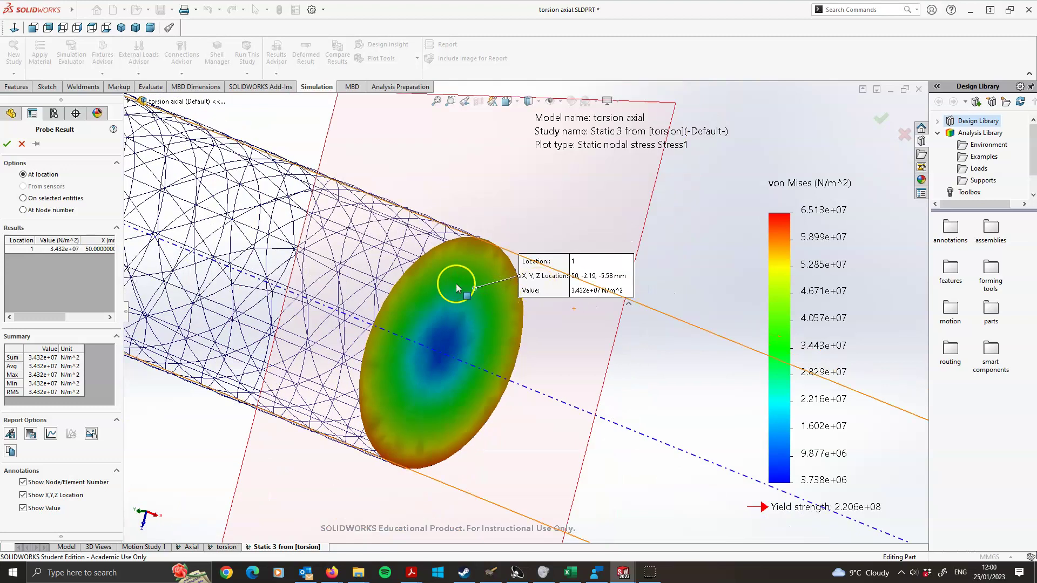
{"action": "left_click", "coordinate": [7, 143]}
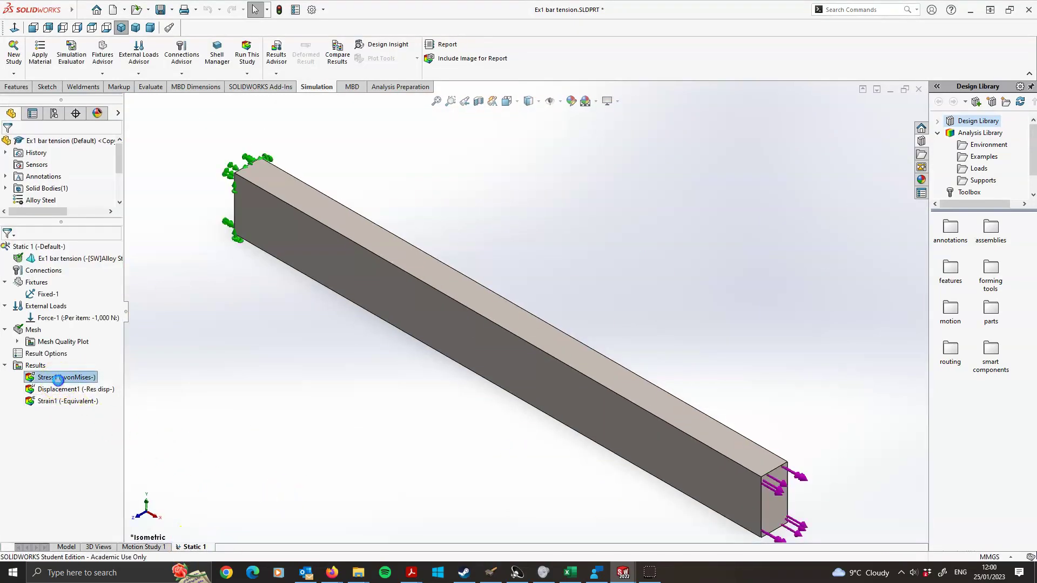
Show the bar's Stress1 von Mises plot (up to 6.142e+06 N/m^2) and bring up the Results actions
{"action": "double_click", "coordinate": [45, 378]}
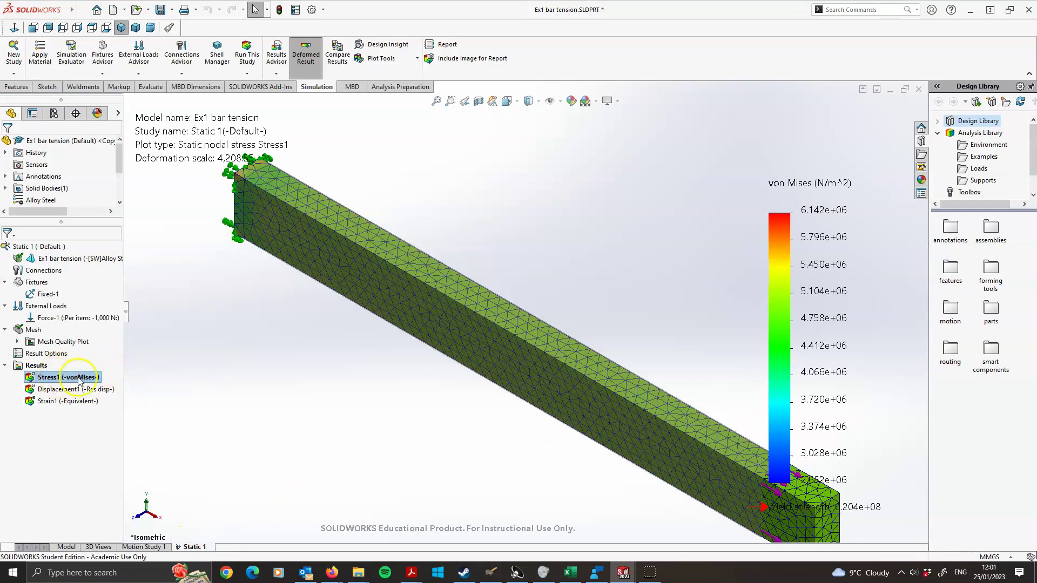
{"action": "scroll", "coordinate": [515, 387], "scroll_direction": "up", "scroll_amount": 3}
{"action": "scroll", "coordinate": [629, 396], "scroll_direction": "down", "scroll_amount": 3}
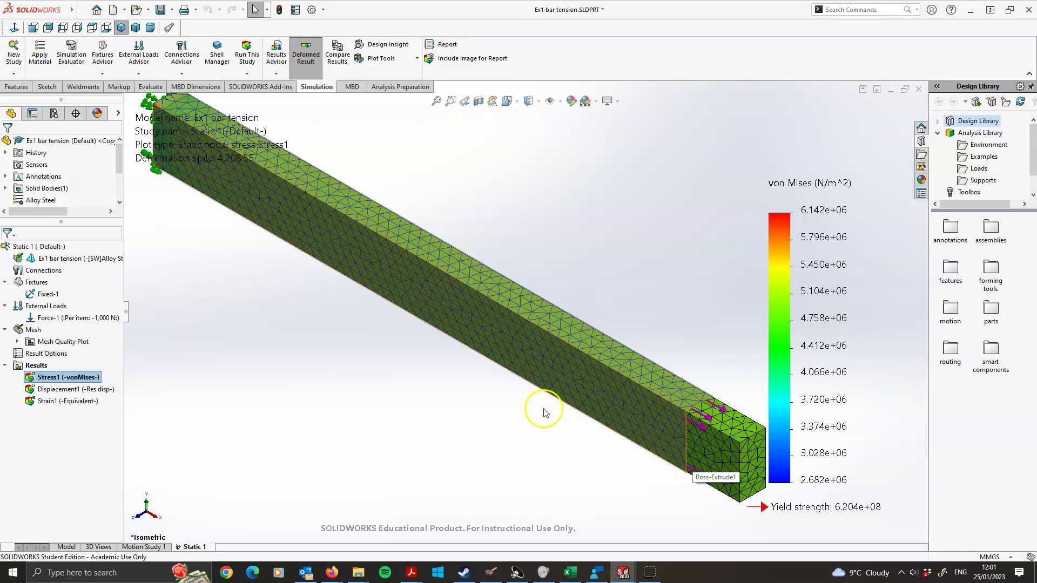
{"action": "right_click", "coordinate": [34, 369]}
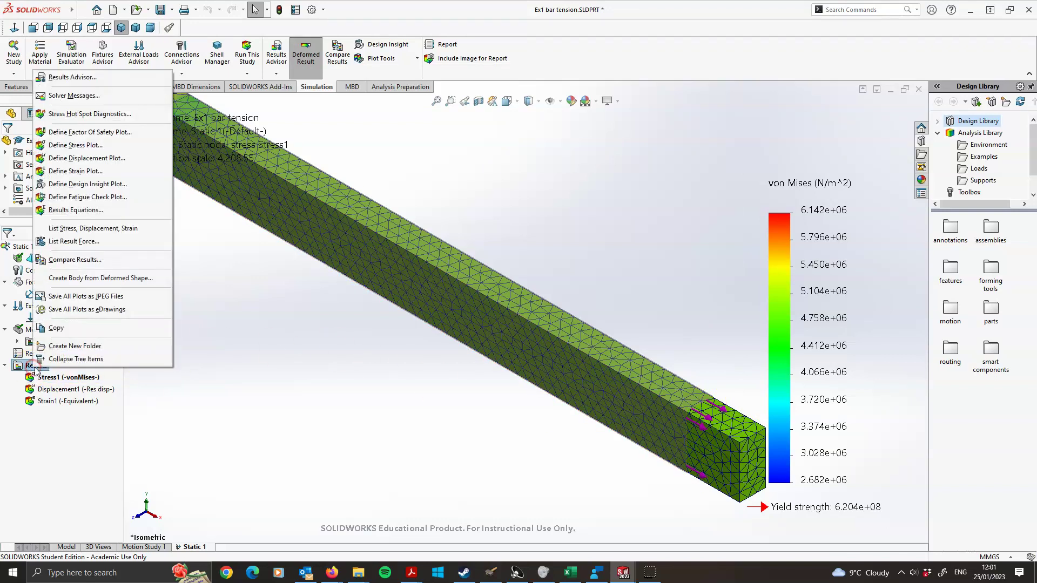
Create a Stress2 plot displaying SX: X Normal Stress, ranging 4.261e+06 to 7.449e+06 N/m^2
{"action": "left_click", "coordinate": [77, 146]}
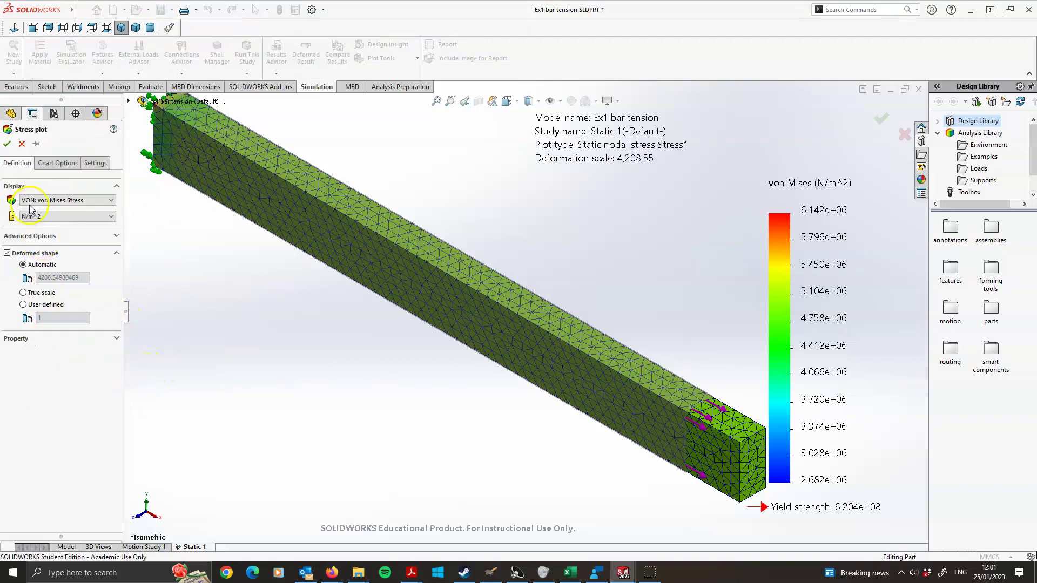
{"action": "left_click", "coordinate": [31, 202]}
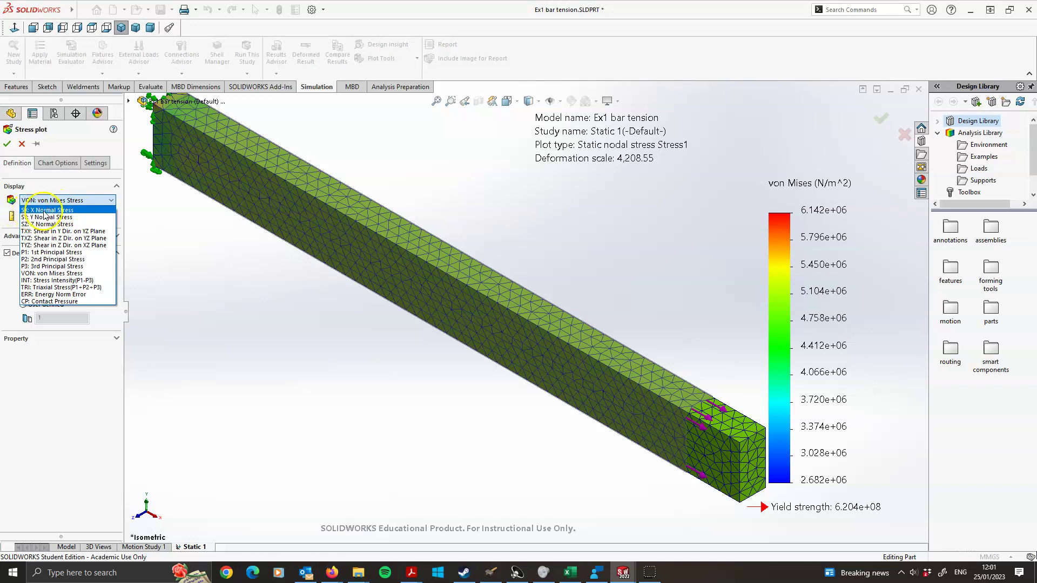
{"action": "left_click", "coordinate": [44, 211]}
{"action": "left_click", "coordinate": [7, 144]}
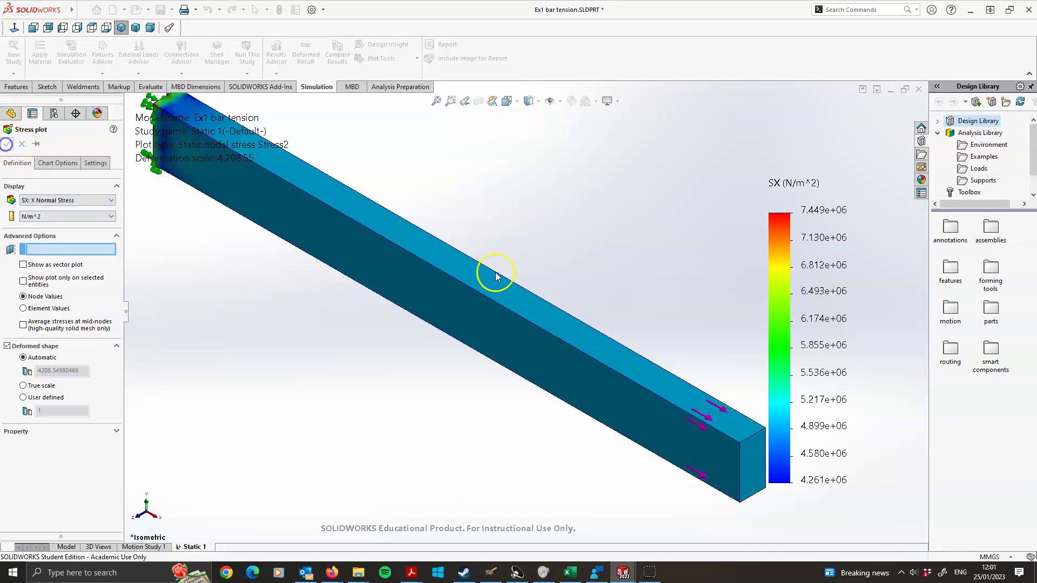
{"action": "scroll", "coordinate": [621, 367], "scroll_direction": "down", "scroll_amount": 2}
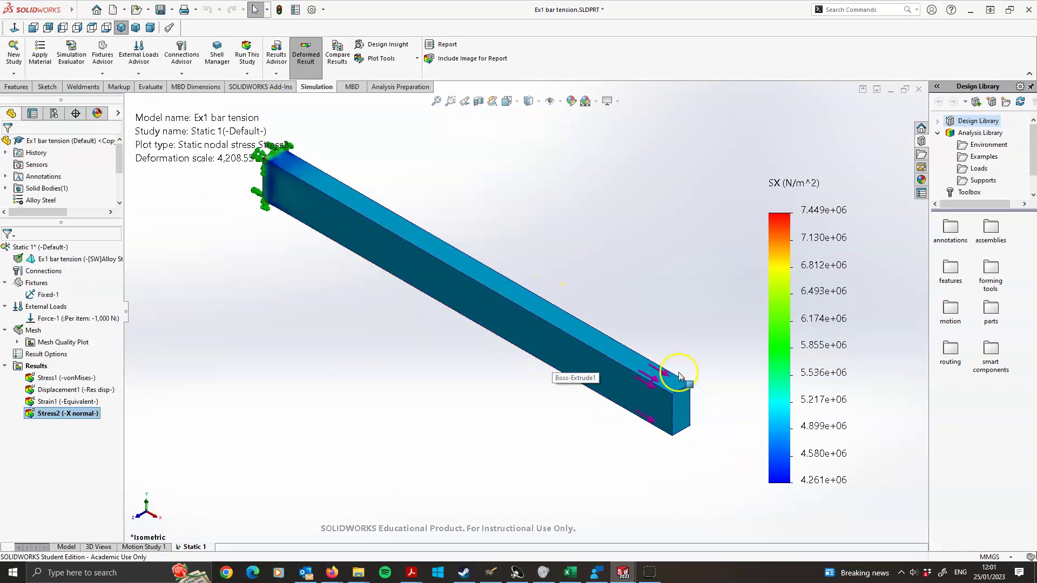
{"action": "right_click", "coordinate": [790, 374]}
Probe nodes 728, 496 and 569 along the bar, each reading 5.000e+06 N/m^2, and arrange their callouts
{"action": "left_click", "coordinate": [829, 297]}
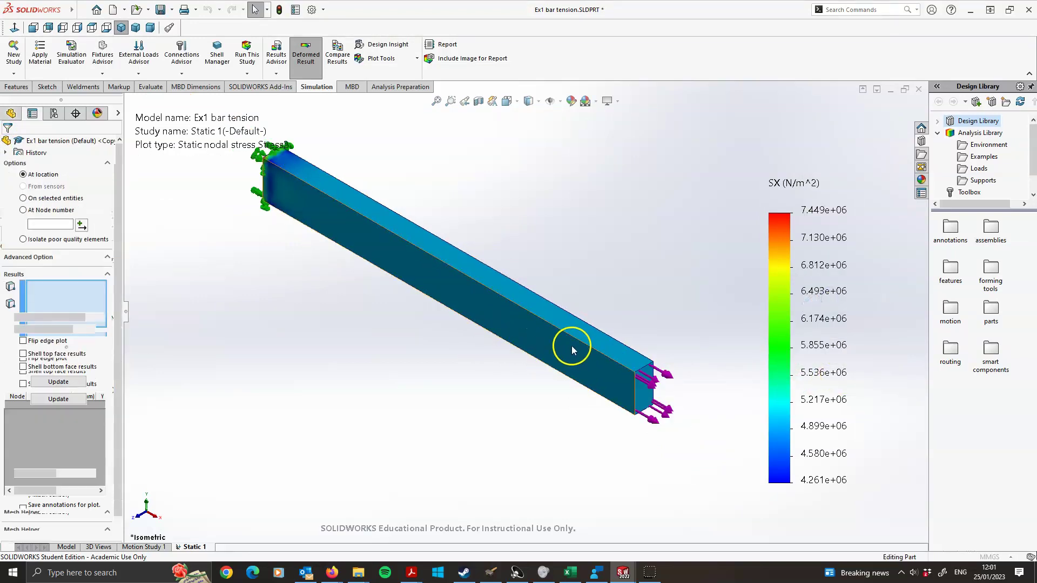
{"action": "left_click", "coordinate": [579, 346]}
{"action": "left_click_drag", "start_coordinate": [594, 360], "coordinate": [699, 247]}
{"action": "left_click", "coordinate": [506, 296]}
{"action": "left_click_drag", "start_coordinate": [479, 297], "coordinate": [558, 191]}
{"action": "left_click", "coordinate": [406, 233]}
{"action": "left_click_drag", "start_coordinate": [462, 250], "coordinate": [518, 147]}
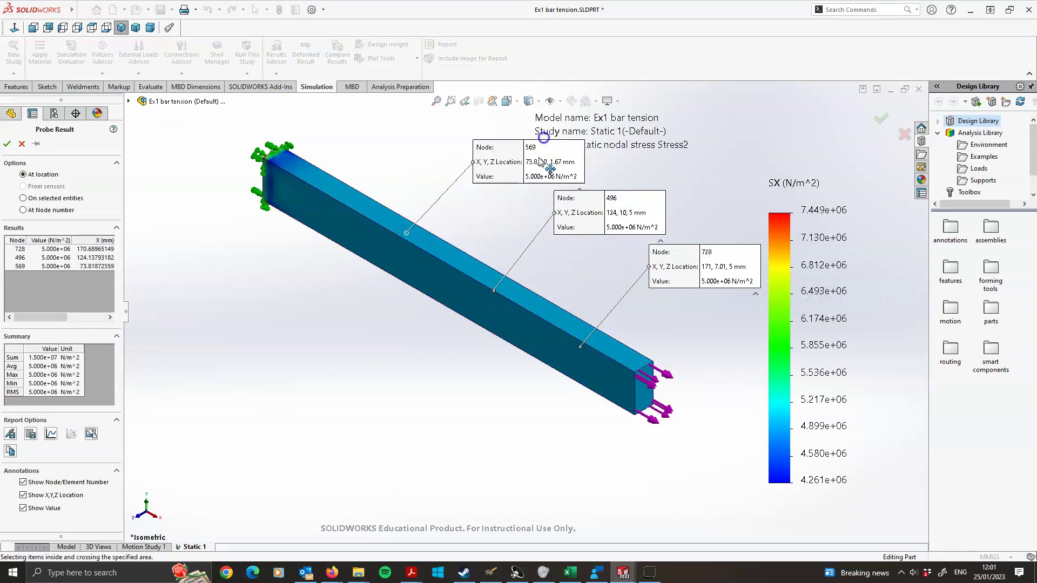
Rotate the bar to inspect its fixed end face, then close the probe keeping the results
{"action": "middle_click_drag", "start_coordinate": [347, 196], "coordinate": [447, 197]}
{"action": "scroll", "coordinate": [447, 196], "scroll_direction": "down", "scroll_amount": 5}
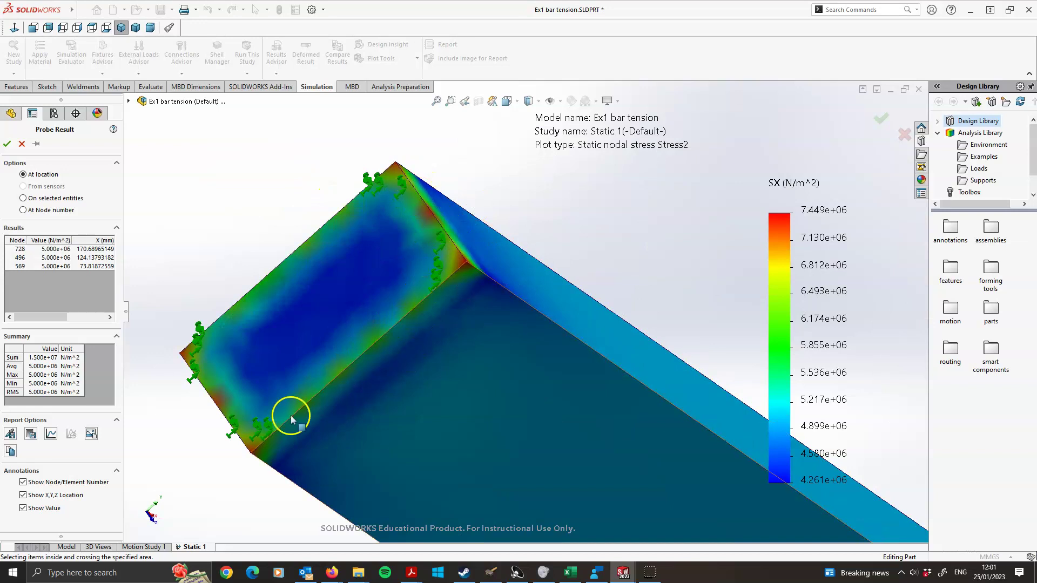
{"action": "scroll", "coordinate": [414, 332], "scroll_direction": "up", "scroll_amount": 5}
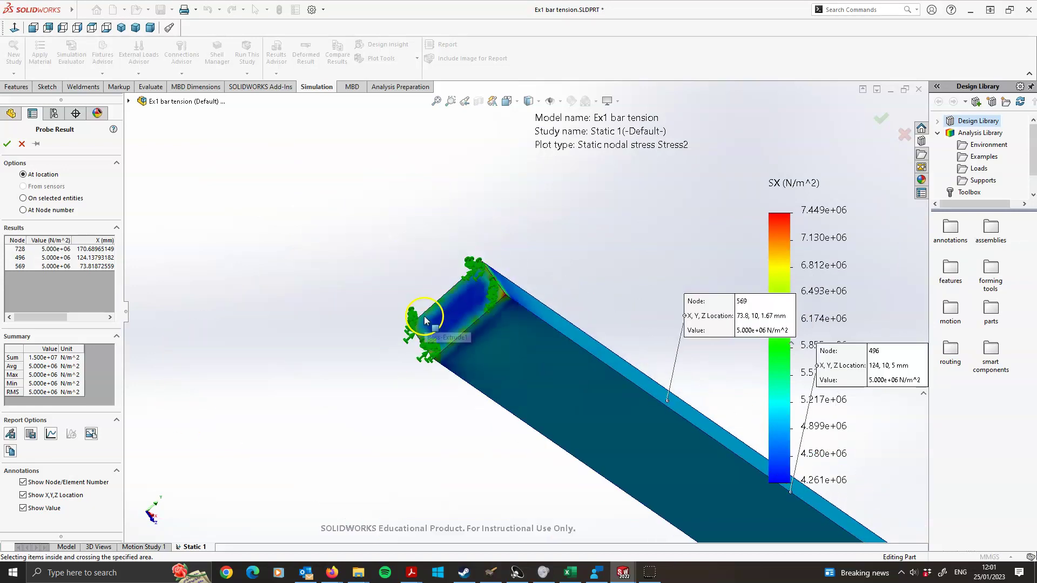
{"action": "scroll", "coordinate": [598, 335], "scroll_direction": "up", "scroll_amount": 3}
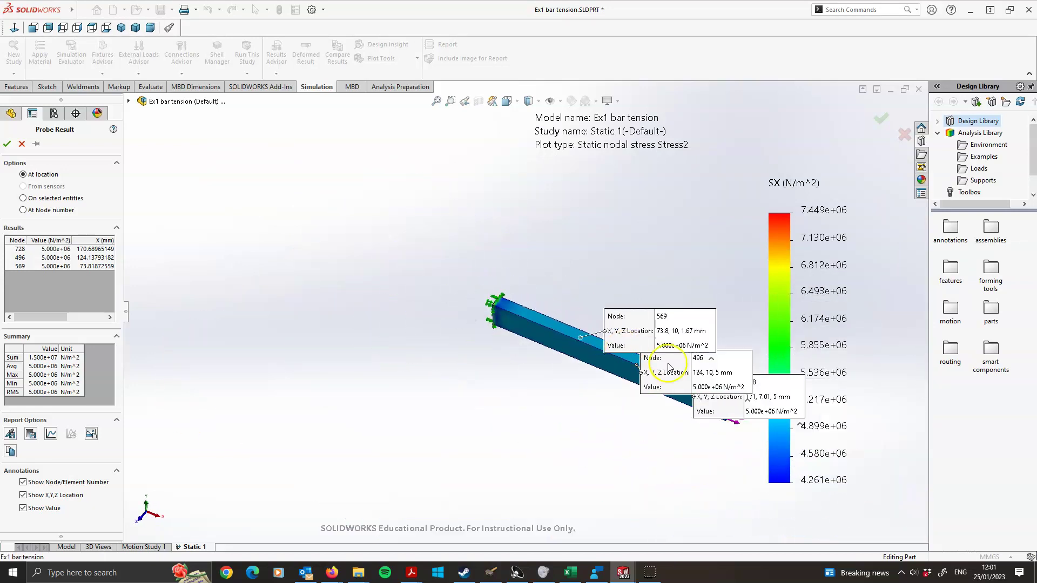
{"action": "scroll", "coordinate": [730, 317], "scroll_direction": "down", "scroll_amount": 3}
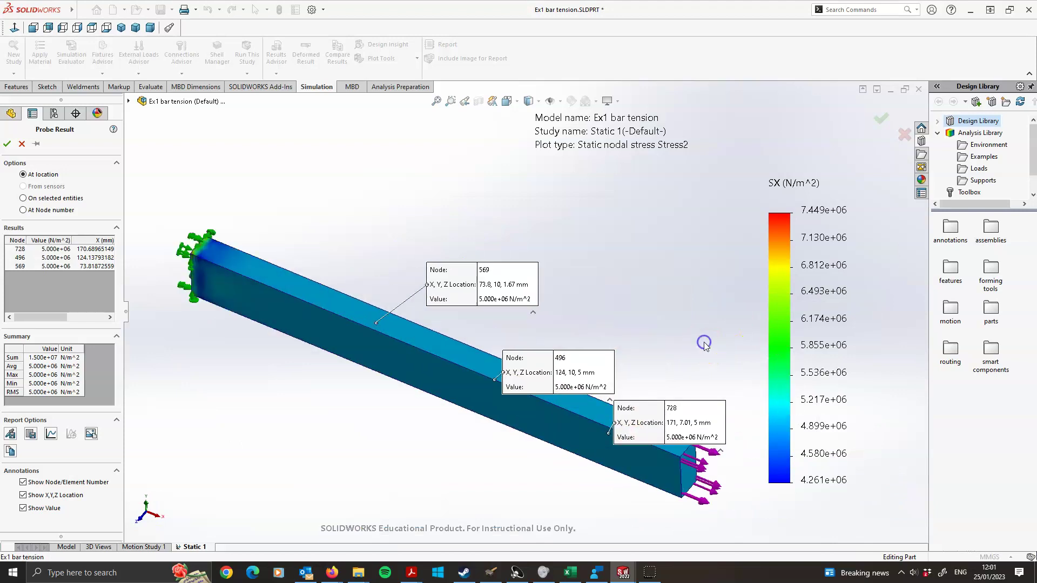
{"action": "right_click", "coordinate": [667, 326]}
{"action": "left_click", "coordinate": [875, 124]}
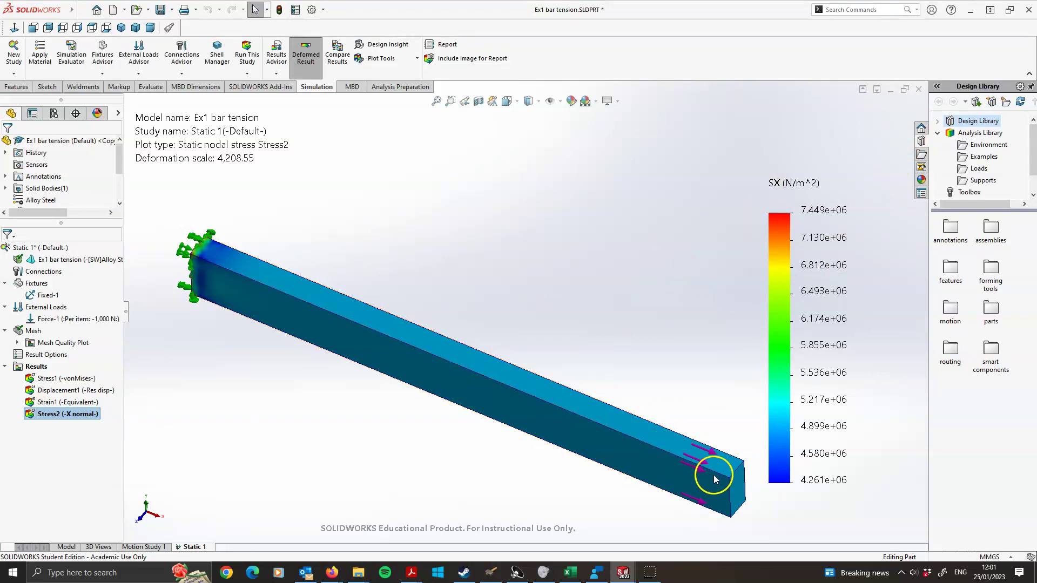
{"action": "right_click", "coordinate": [803, 185]}
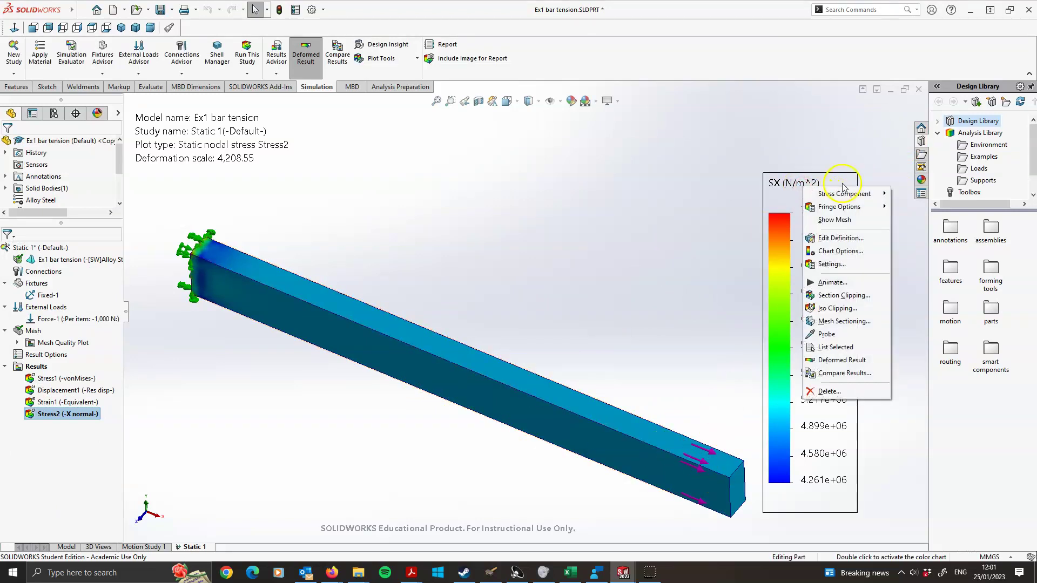
{"action": "mouse_move", "coordinate": [827, 195]}
{"action": "right_click", "coordinate": [793, 184]}
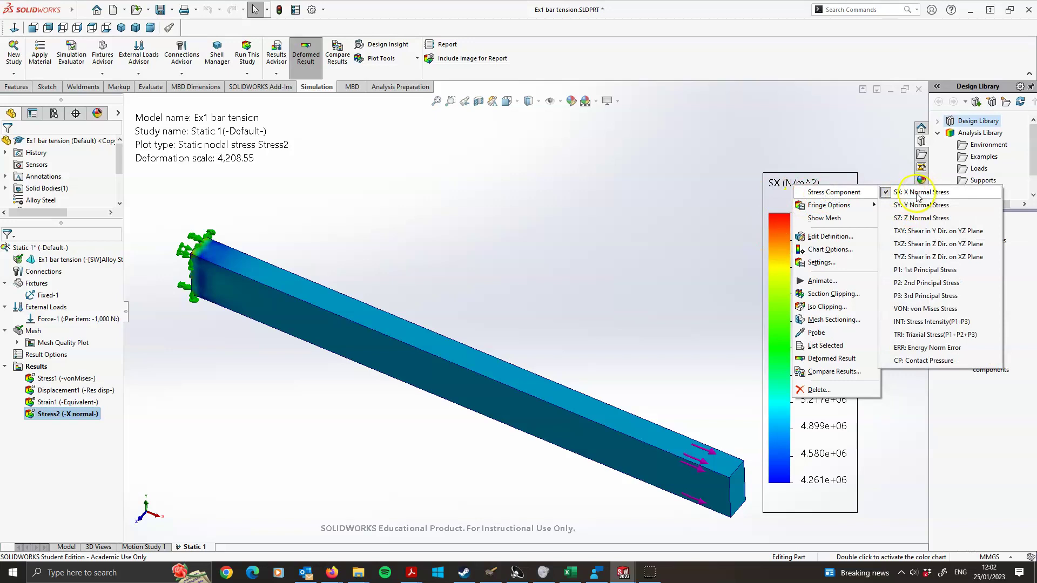
{"action": "left_click", "coordinate": [912, 206]}
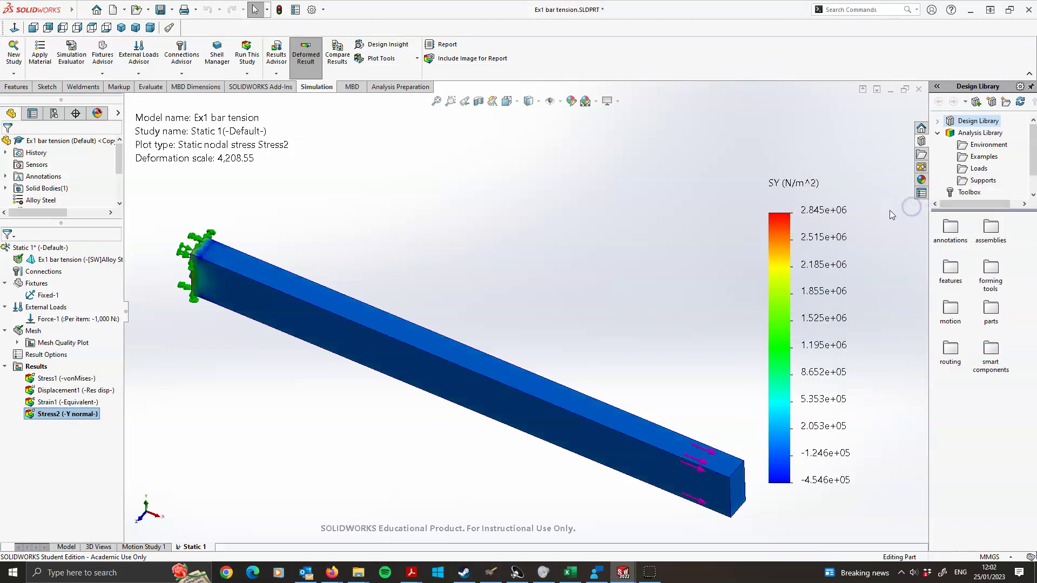
{"action": "right_click", "coordinate": [832, 219]}
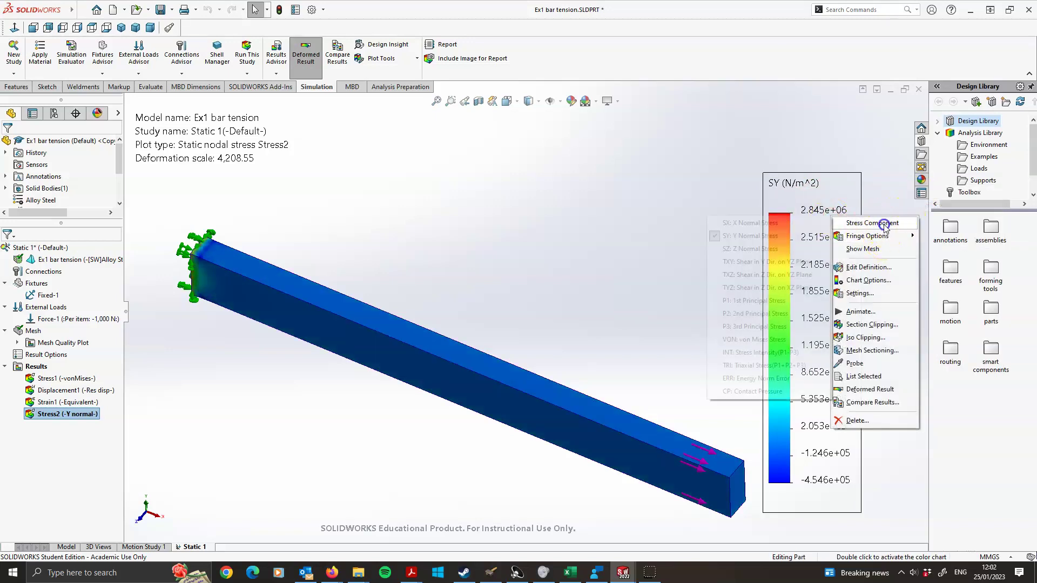
{"action": "mouse_move", "coordinate": [894, 221]}
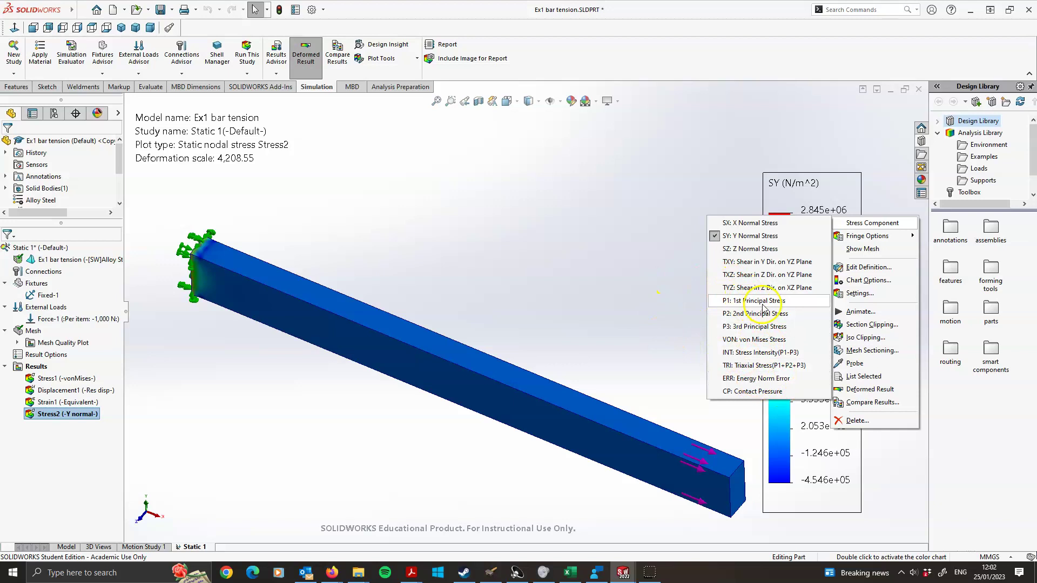
{"action": "left_click", "coordinate": [581, 244]}
{"action": "right_click", "coordinate": [799, 225]}
{"action": "mouse_move", "coordinate": [823, 232]}
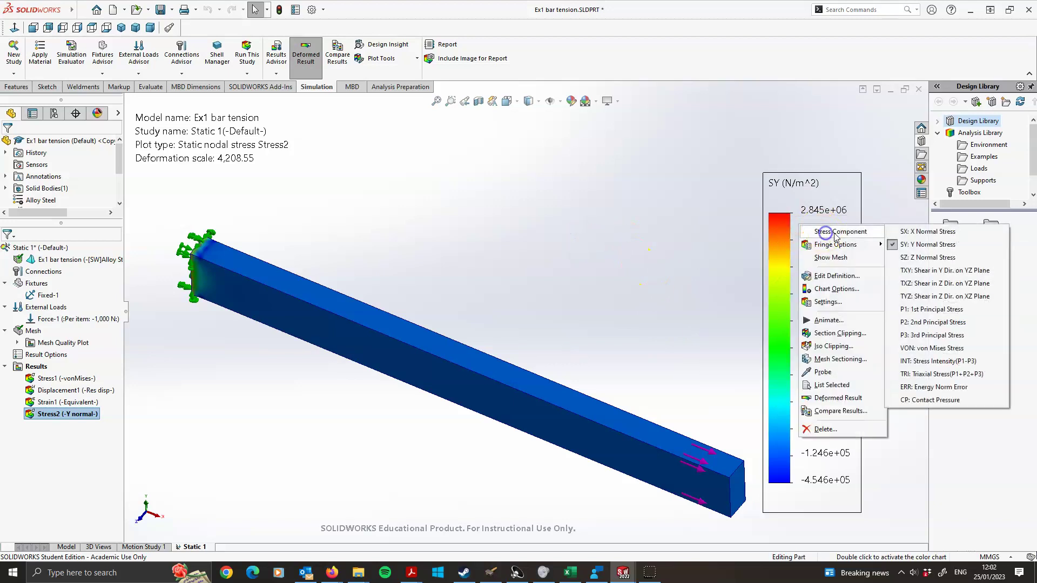
{"action": "left_click", "coordinate": [940, 232]}
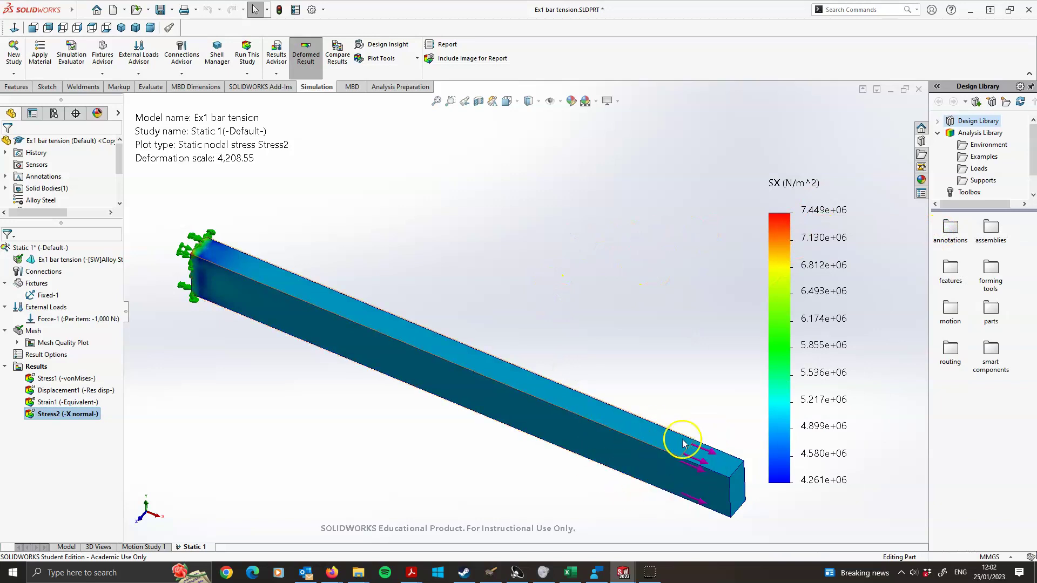
{"action": "scroll", "coordinate": [695, 471], "scroll_direction": "down", "scroll_amount": 2}
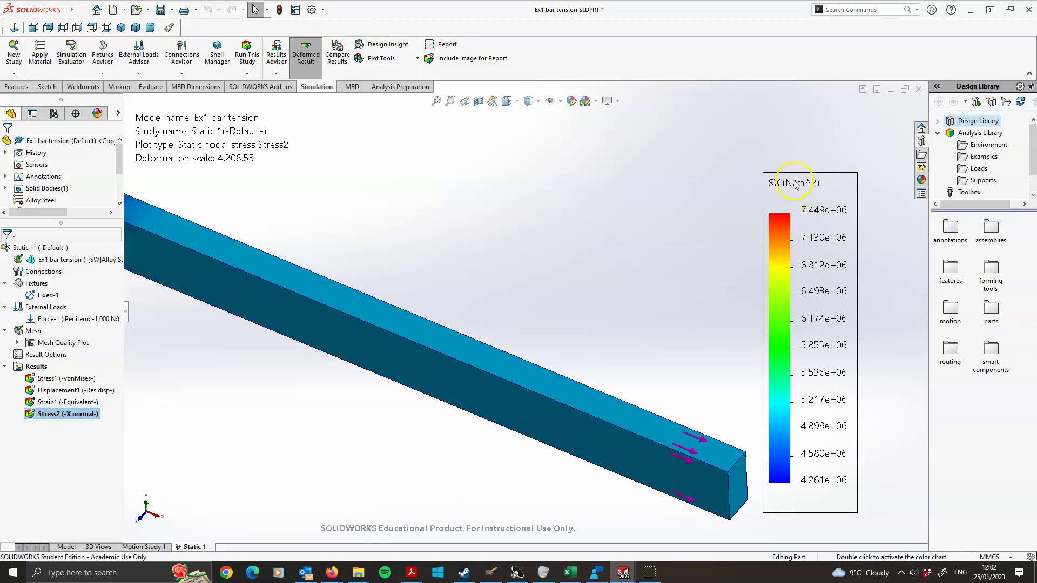
{"action": "scroll", "coordinate": [602, 335], "scroll_direction": "up", "scroll_amount": 2}
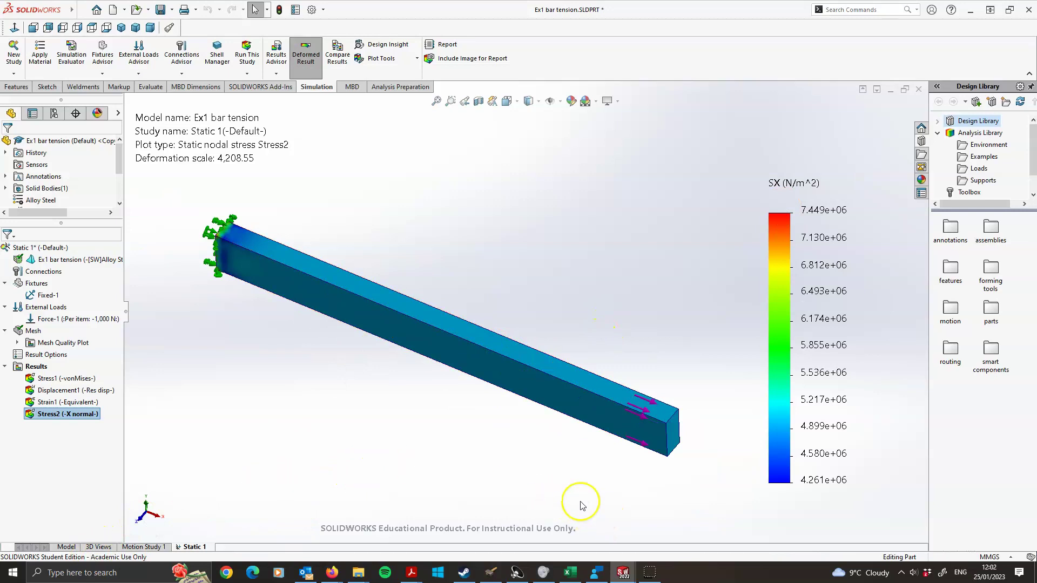
{"action": "left_click", "coordinate": [243, 232]}
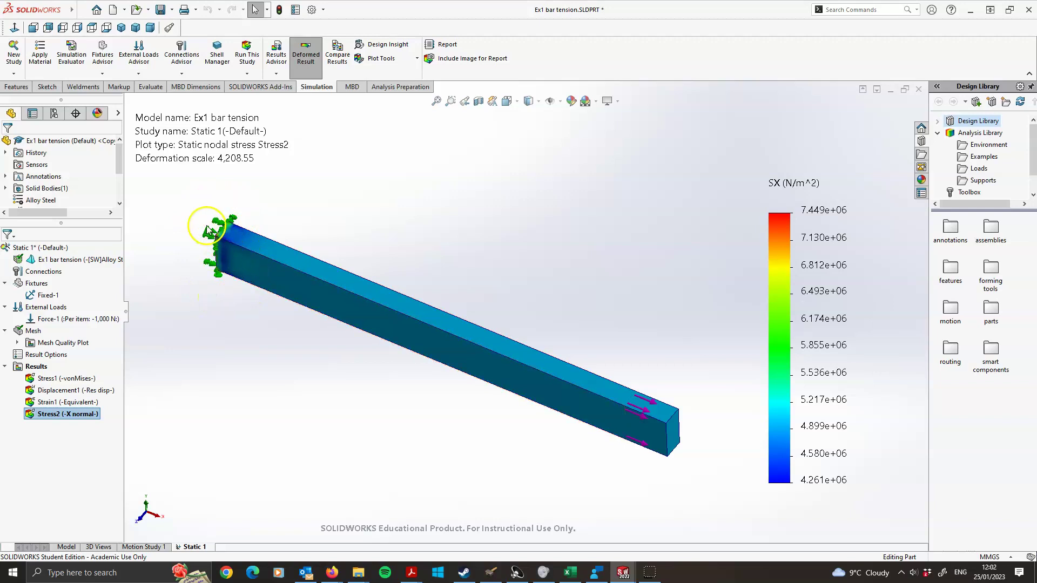
{"action": "left_click", "coordinate": [648, 571]}
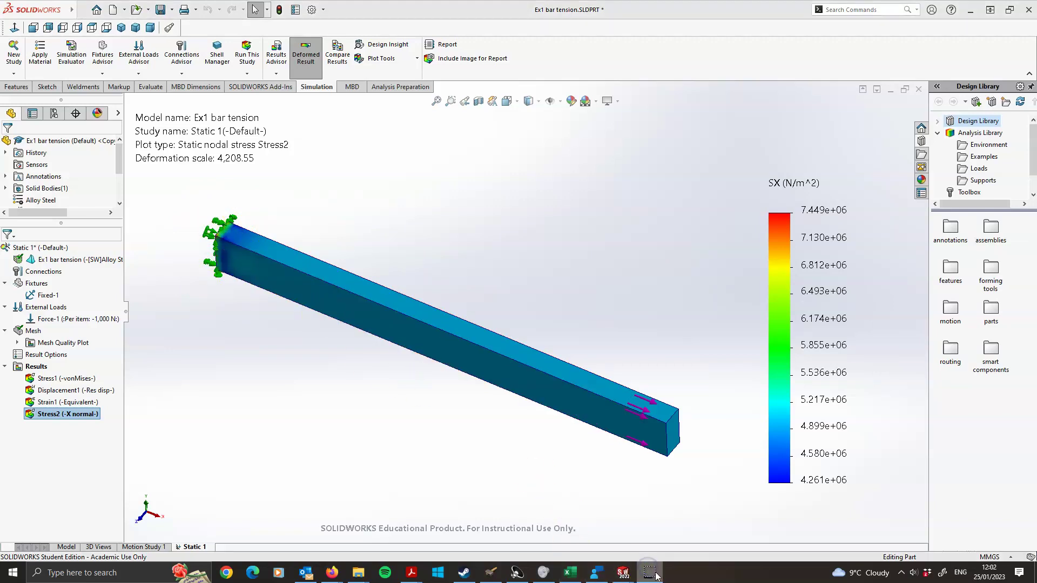